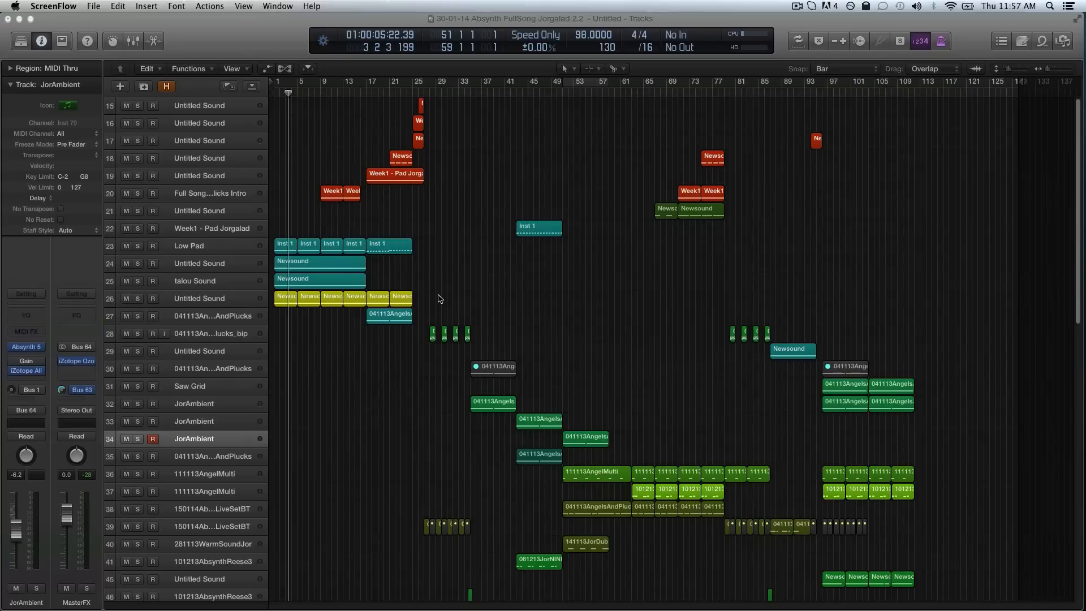
- Look over the whole song arrangement, from the lead and pad tracks down to the drum tracks
scroll(440, 298, down, 5)
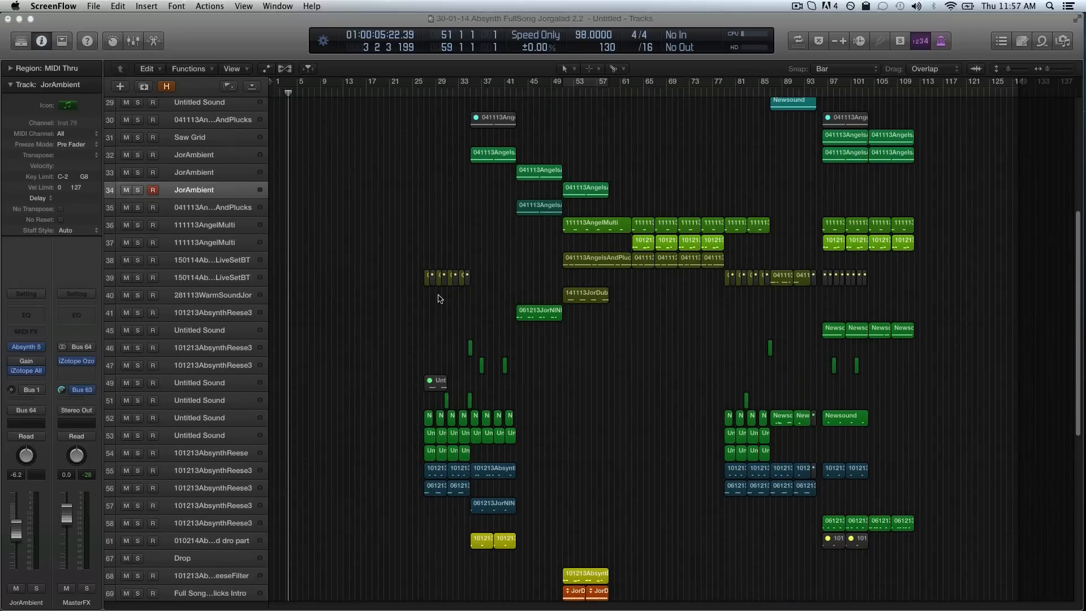
scroll(440, 299, down, 4)
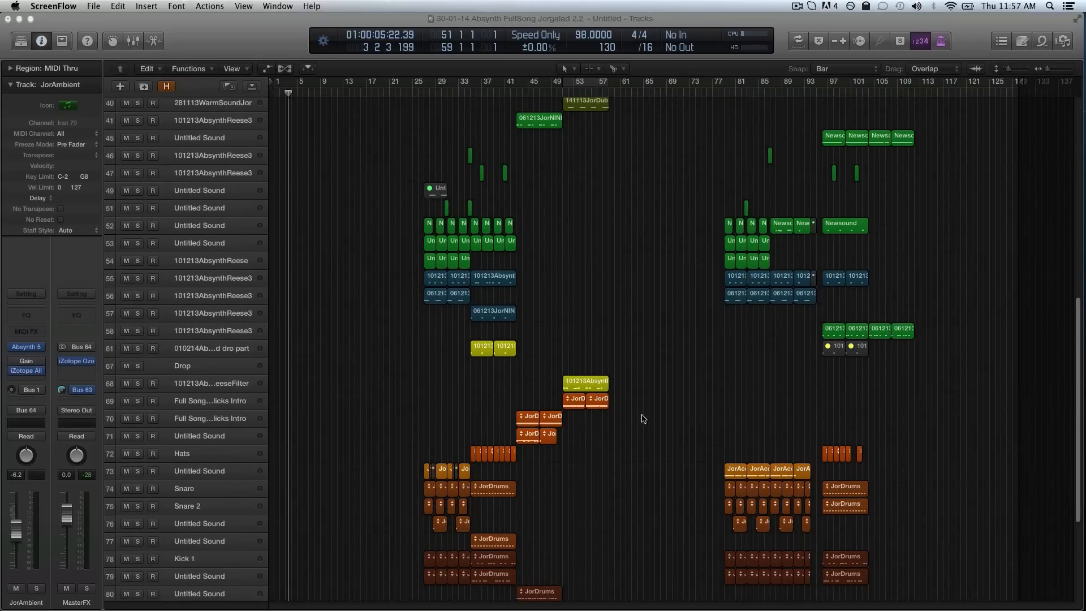
scroll(694, 409, down, 4)
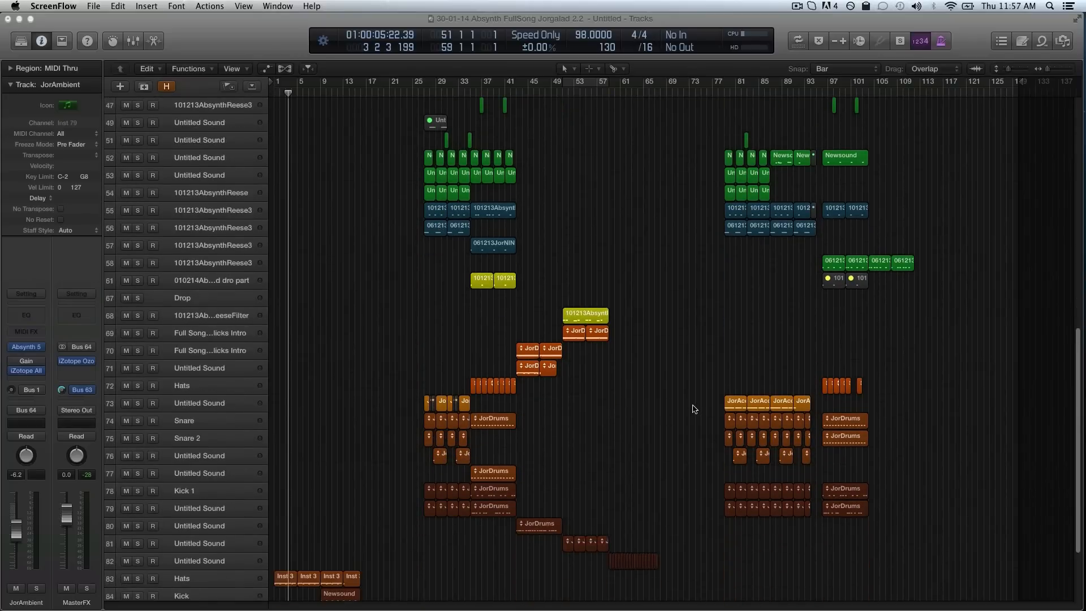
scroll(780, 254, up, 5)
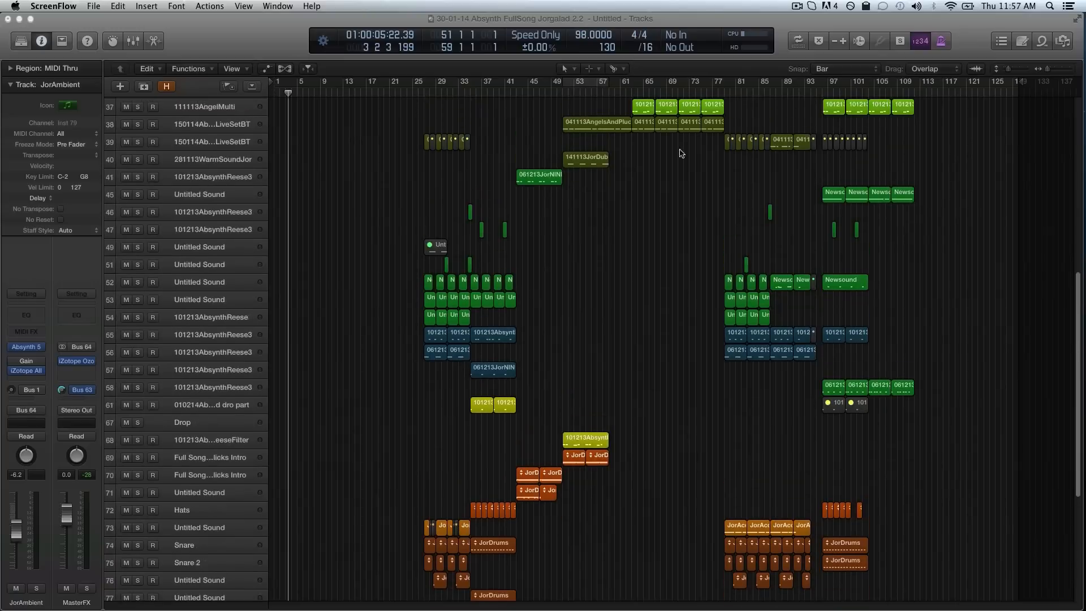
scroll(584, 324, down, 5)
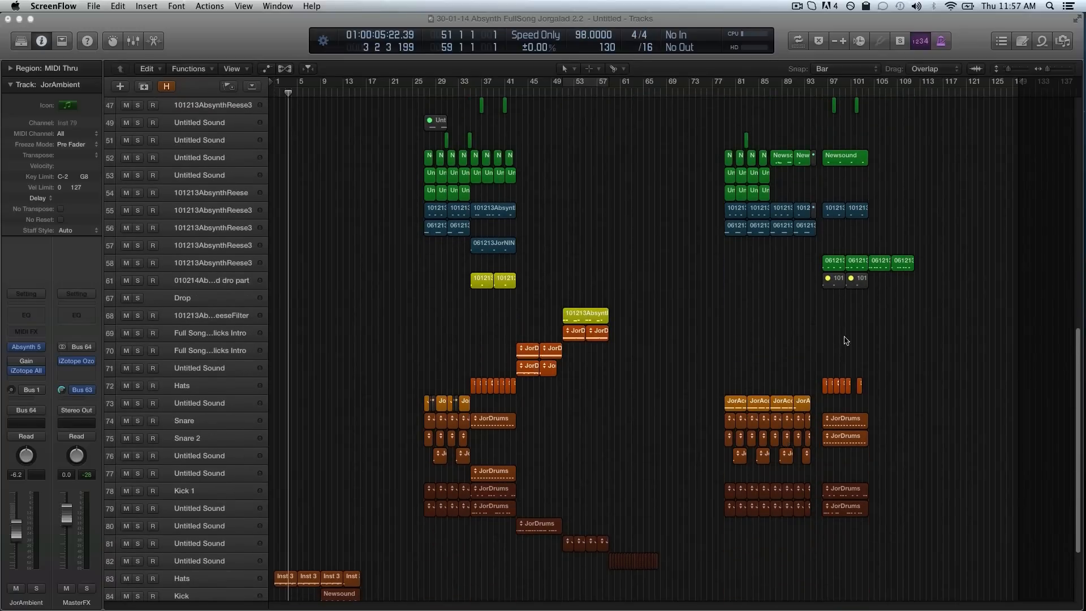
scroll(892, 332, up, 15)
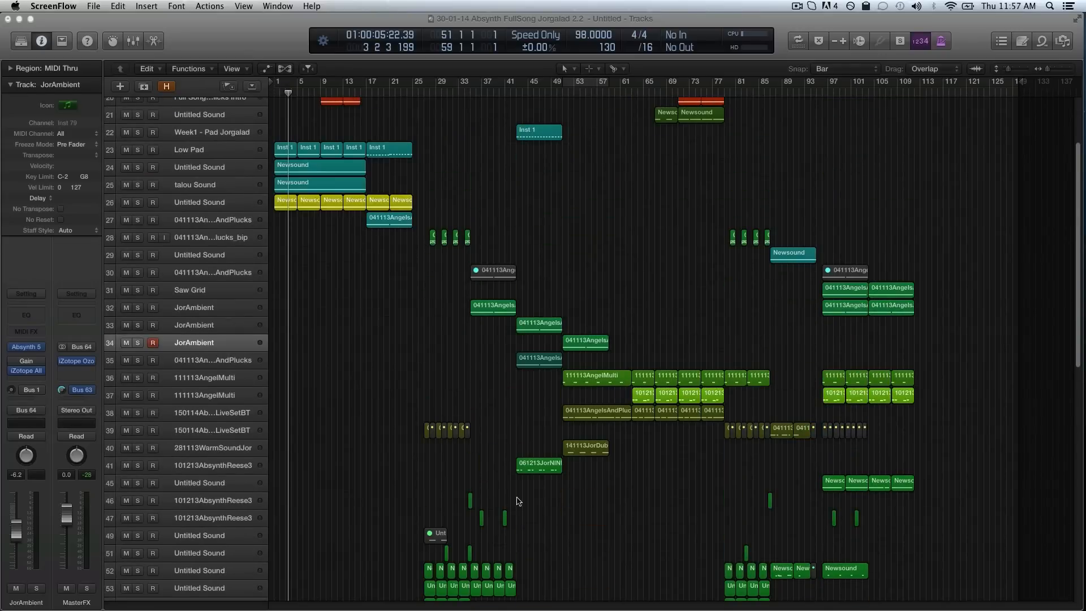
scroll(519, 501, up, 3)
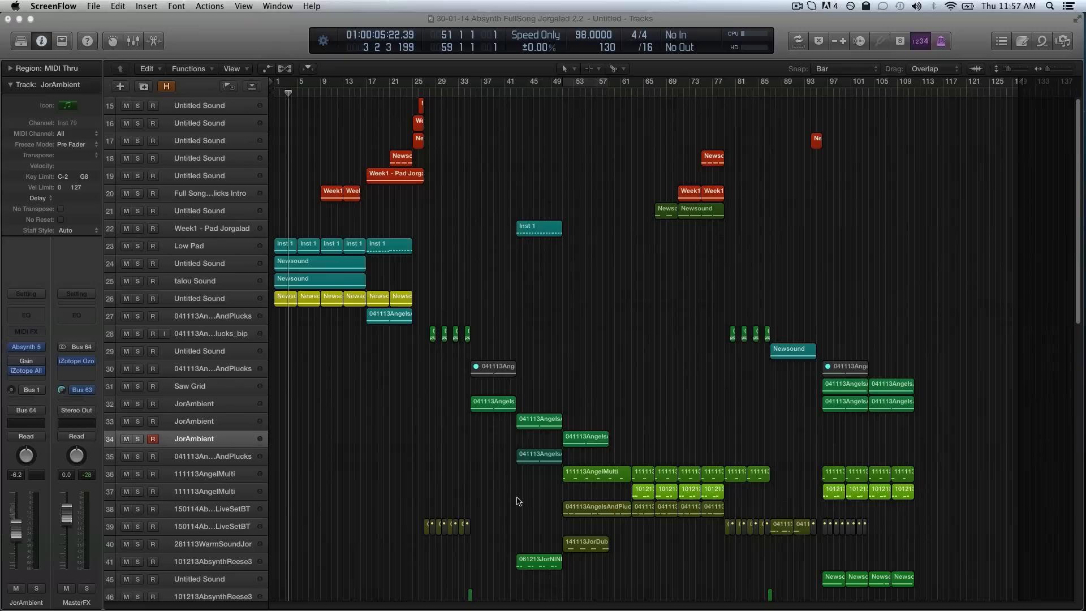
- Play the song from bar 13 with the system volume raised and the timeline enlarged horizontally
click(343, 94)
key(XF86AudioRaiseVolume)
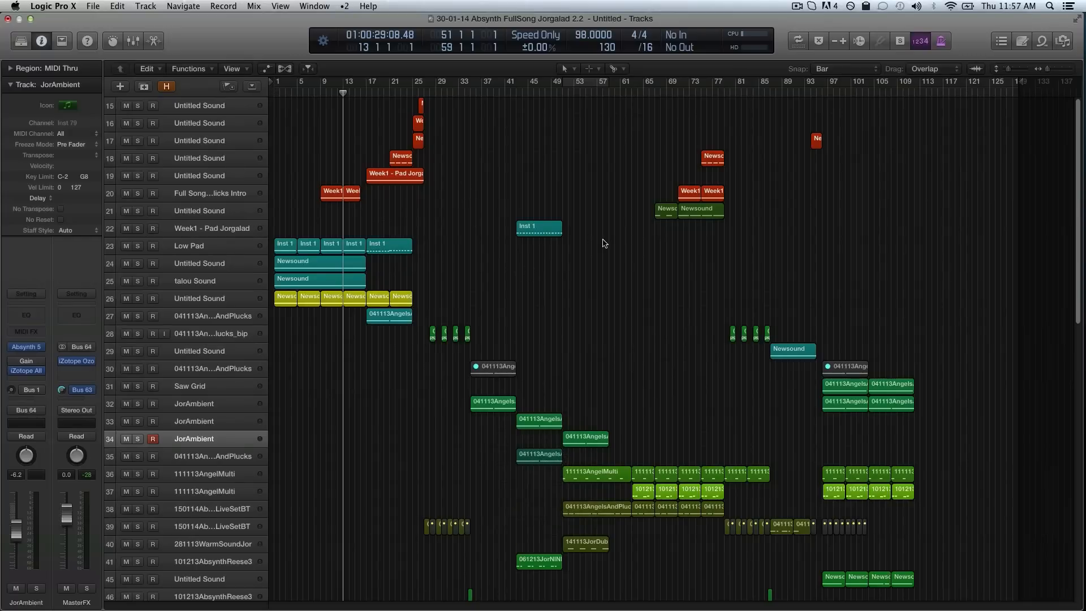
scroll(604, 243, down, 5)
key(super+Right)
key(super+Right)
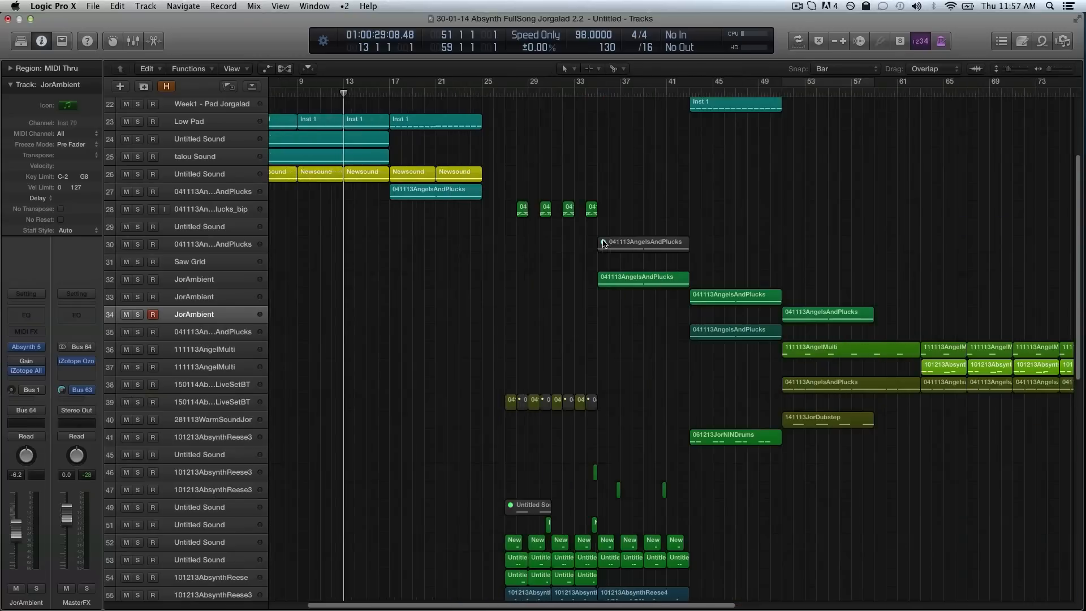
scroll(623, 243, up, 5)
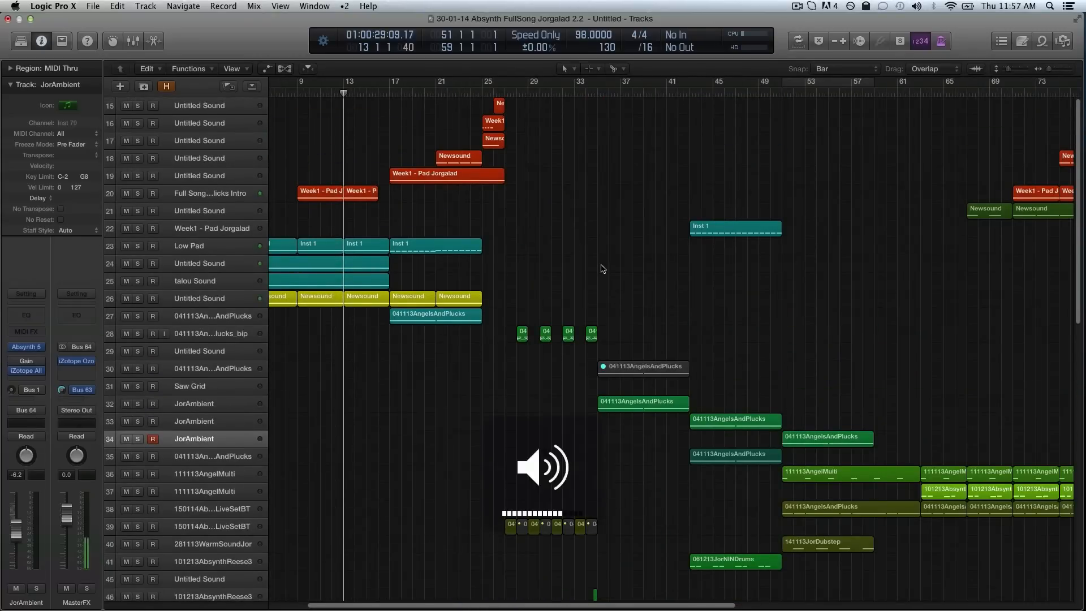
- Continue playback from bar 17 and enlarge the track height to show taller regions
click(378, 93)
scroll(601, 234, right, 3)
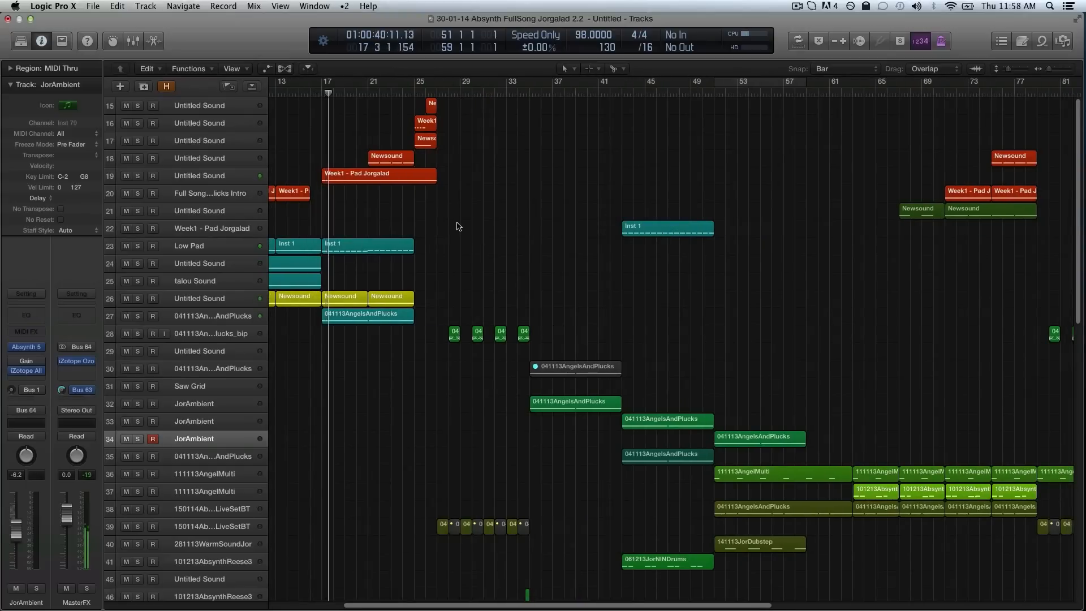
key(super+Down)
key(super+Down)
key(super+Down)
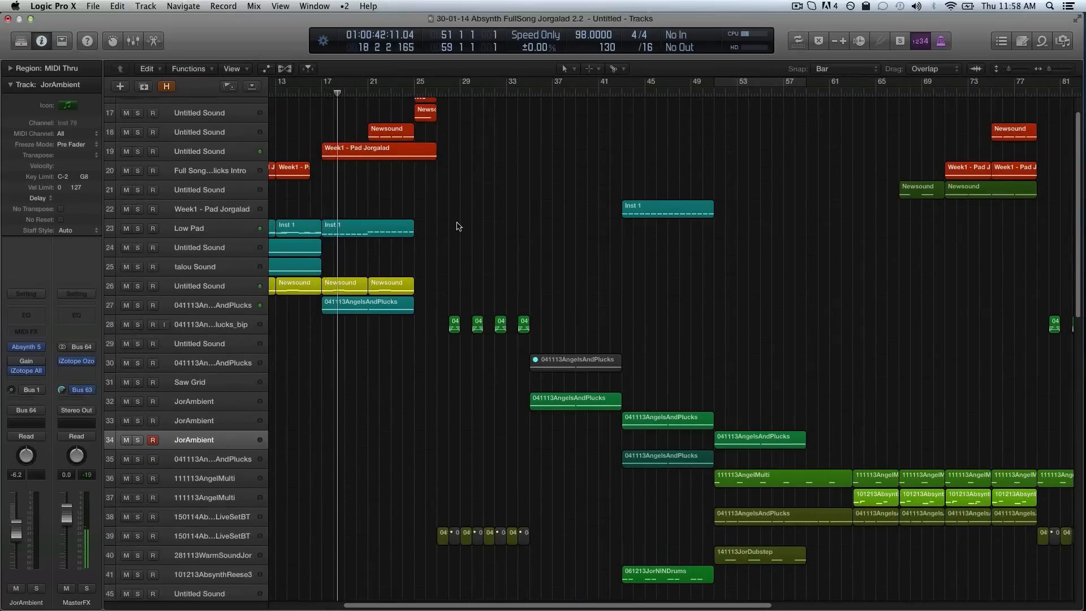
scroll(459, 226, up, 5)
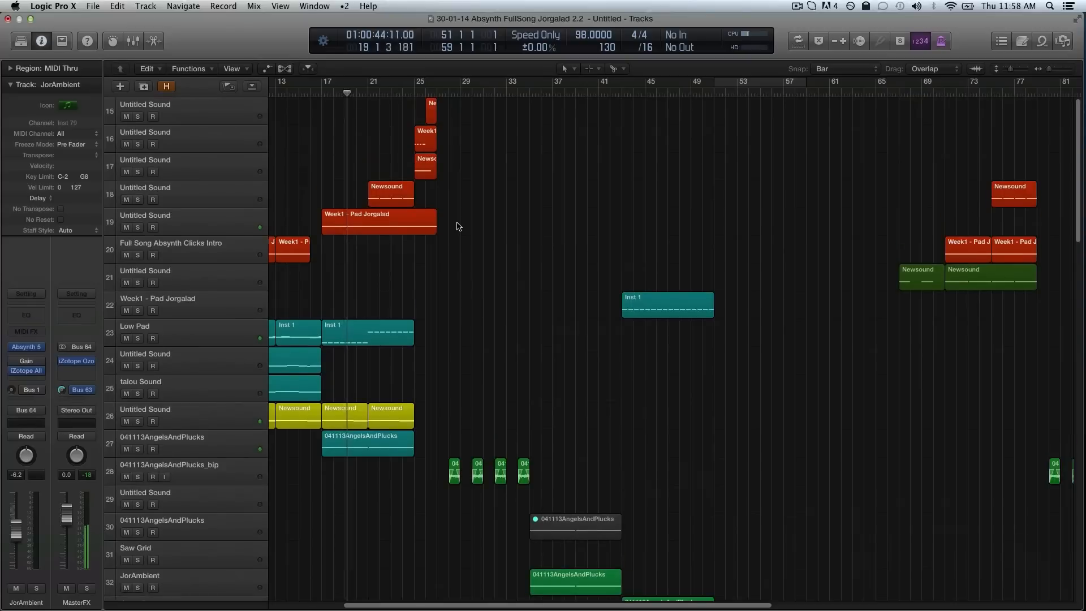
- Delete the muted regions at bars 28 and 32 on track 73, directly below the Hats track
scroll(459, 226, down, 10)
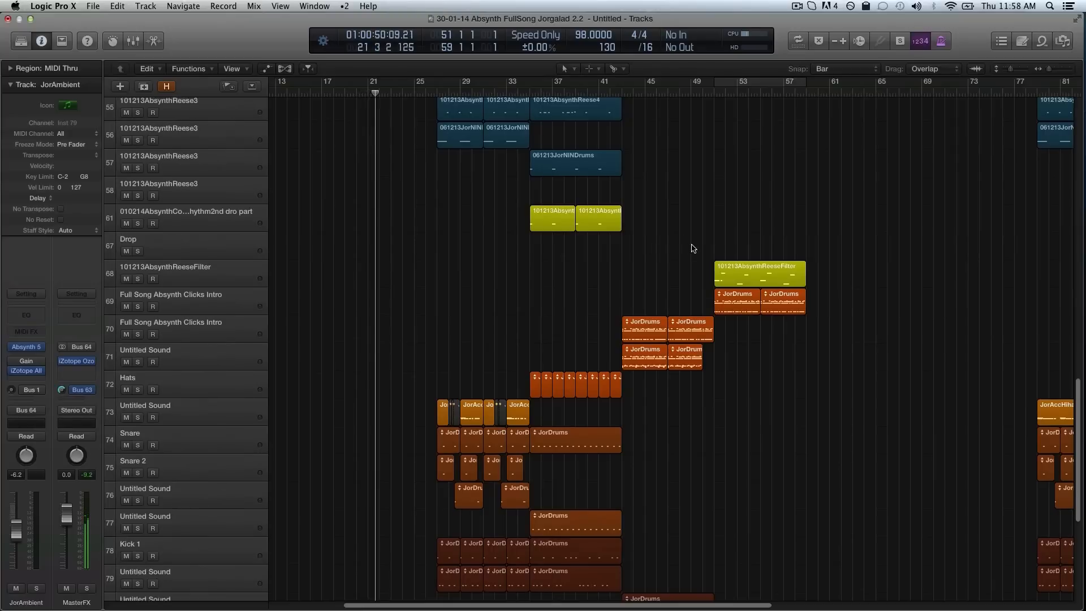
scroll(693, 248, down, 3)
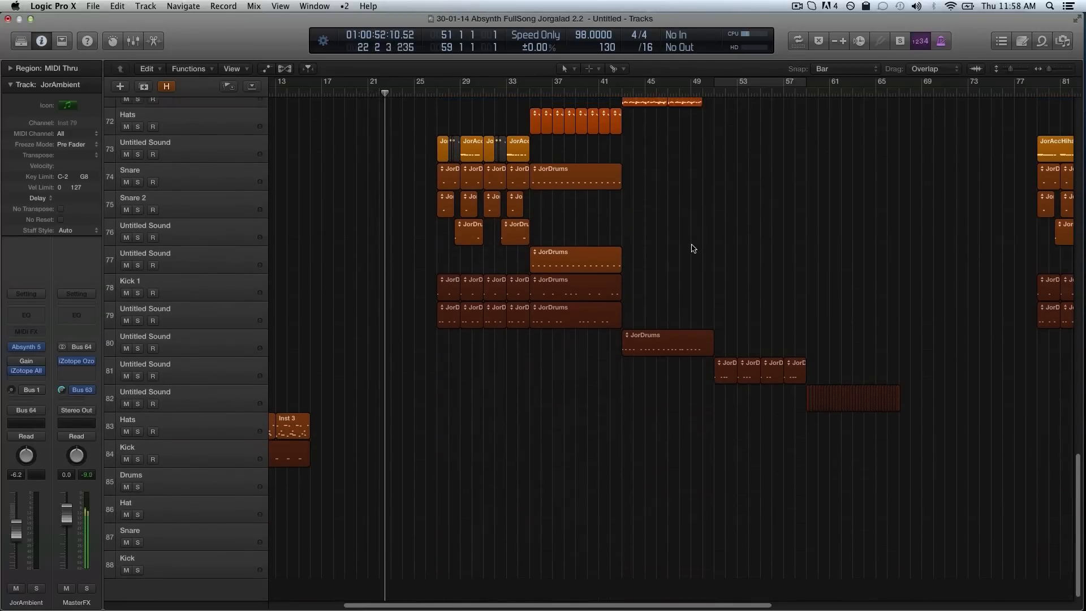
scroll(690, 245, up, 3)
click(457, 426)
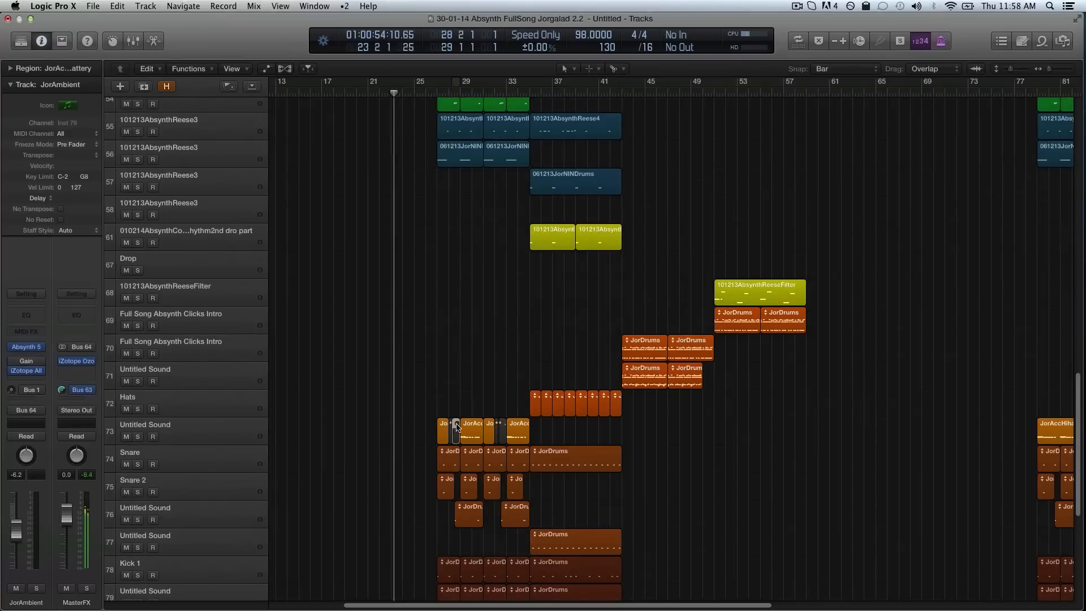
key(Delete)
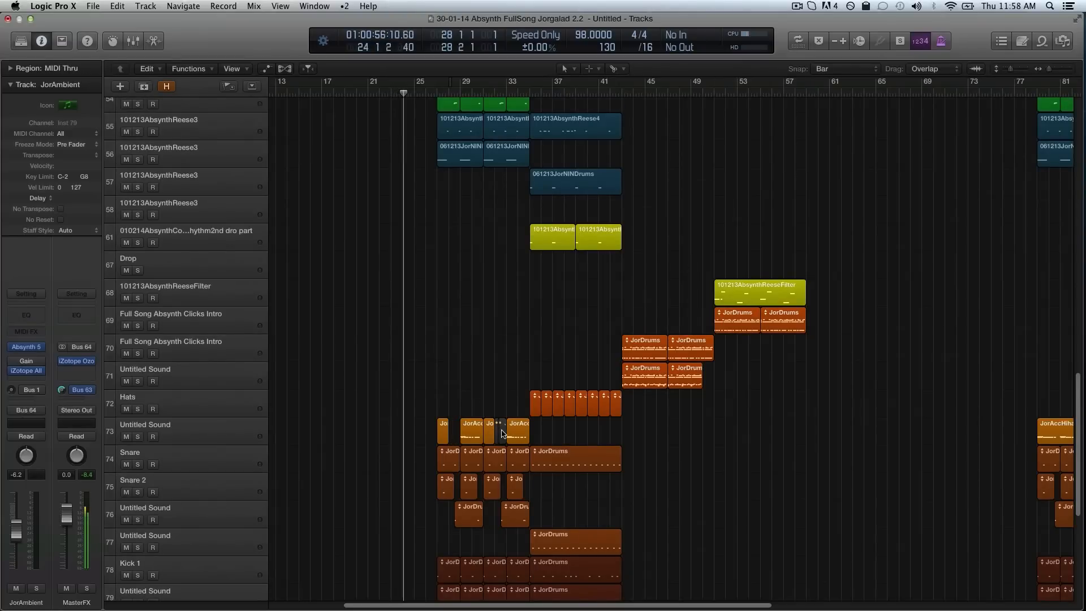
click(499, 429)
key(Delete)
- Mute the Untitled Sound track 49 and raise the system volume
scroll(512, 442, up, 5)
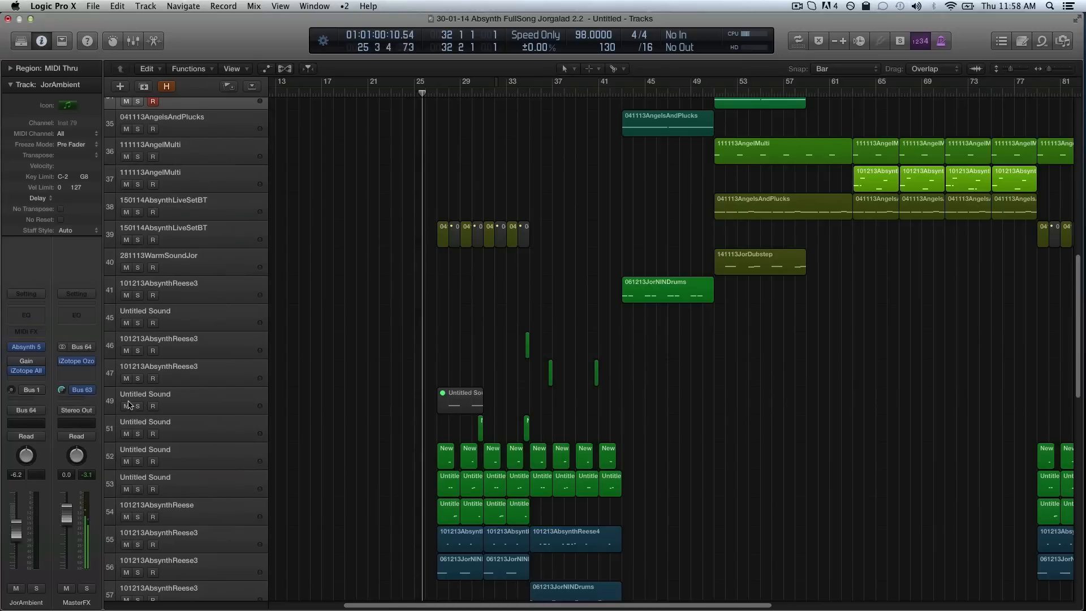
click(222, 409)
key(super+Left)
key(super+Left)
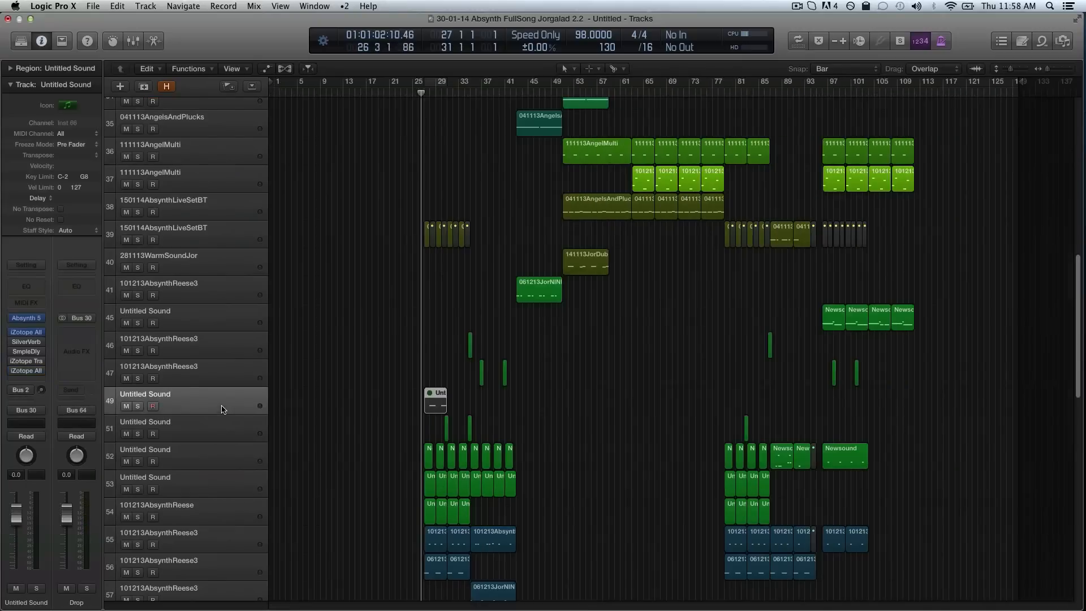
click(127, 406)
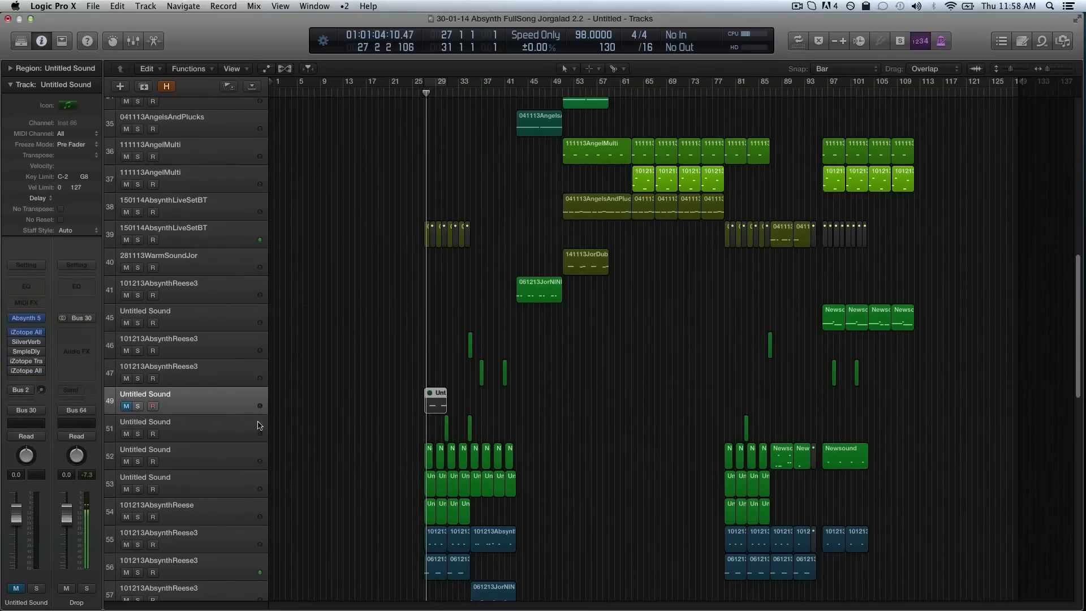
key(XF86AudioRaiseVolume)
- Delete the four muted regions at bars 28, 30, 32 and 34 on track 39, 150114AbsynthLiveSetBT
key(super+Right)
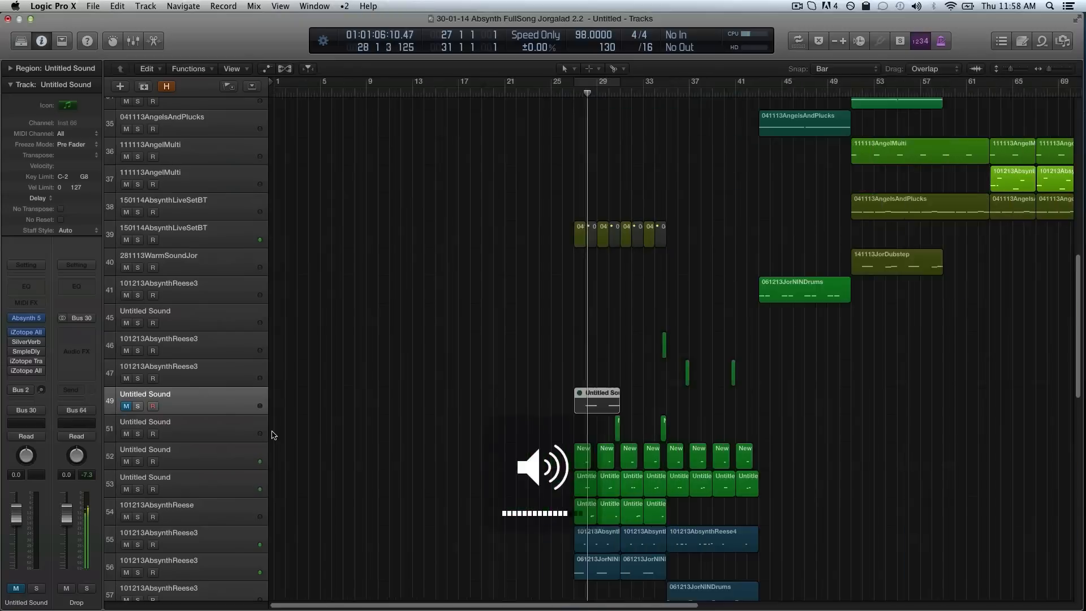
key(super+Right)
scroll(402, 341, right, 10)
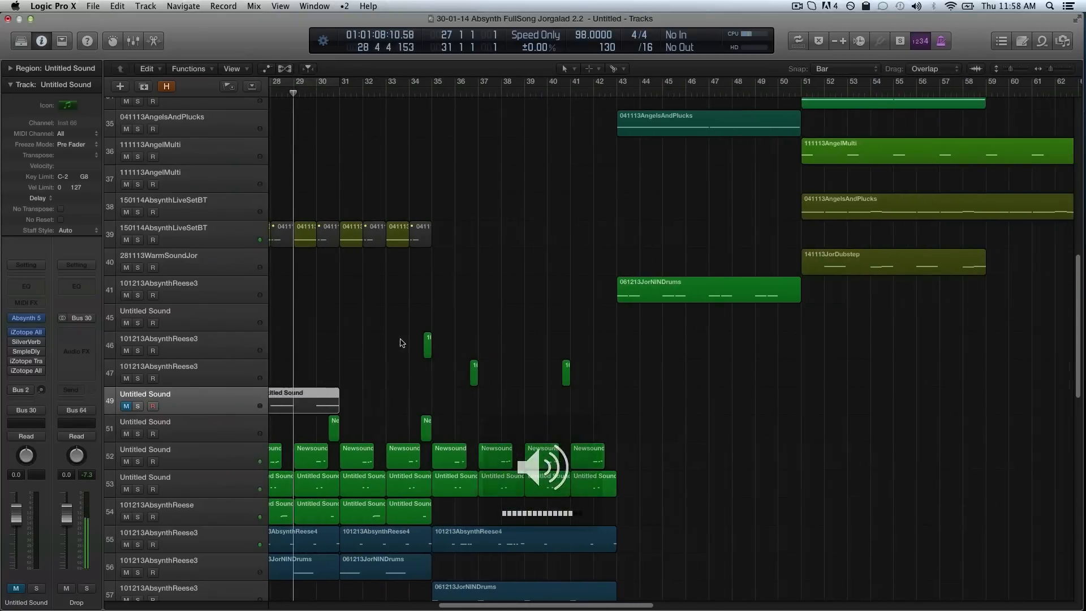
scroll(404, 351, up, 4)
scroll(407, 360, left, 5)
click(480, 358)
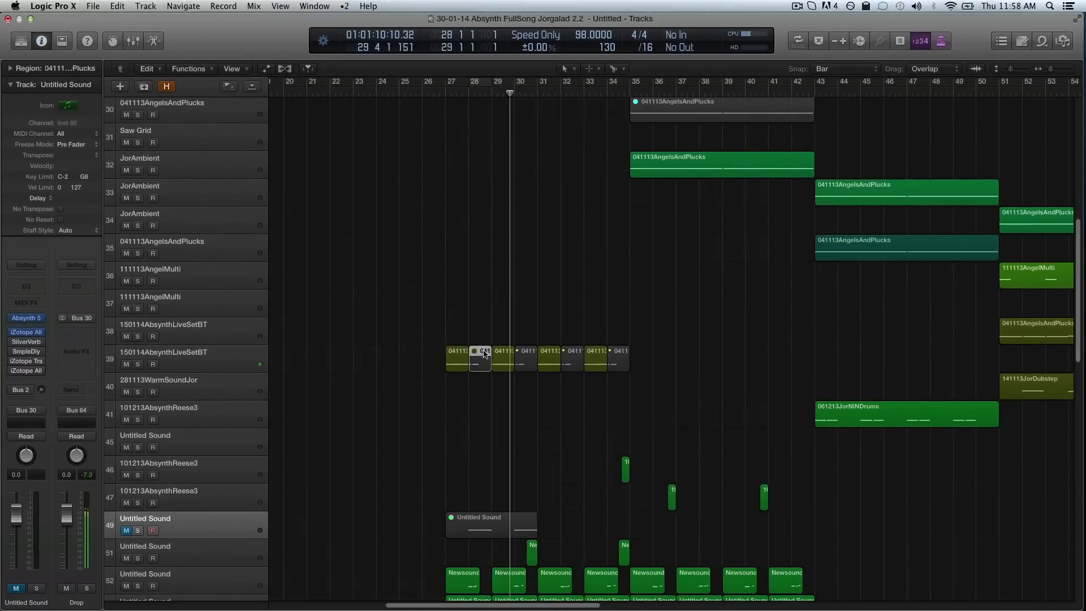
key(m)
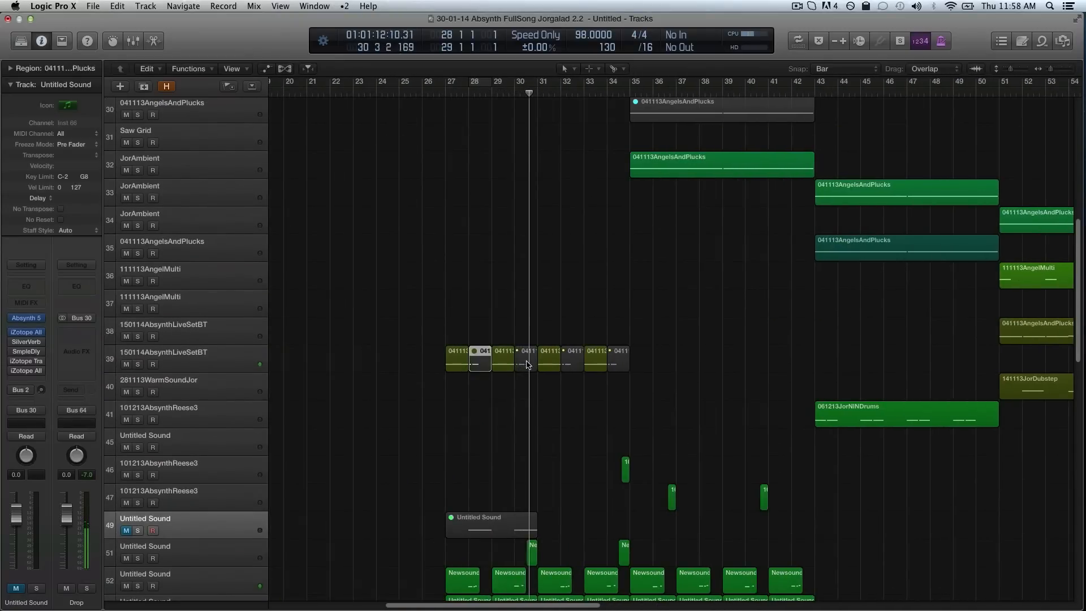
key(Delete)
click(531, 366)
key(Delete)
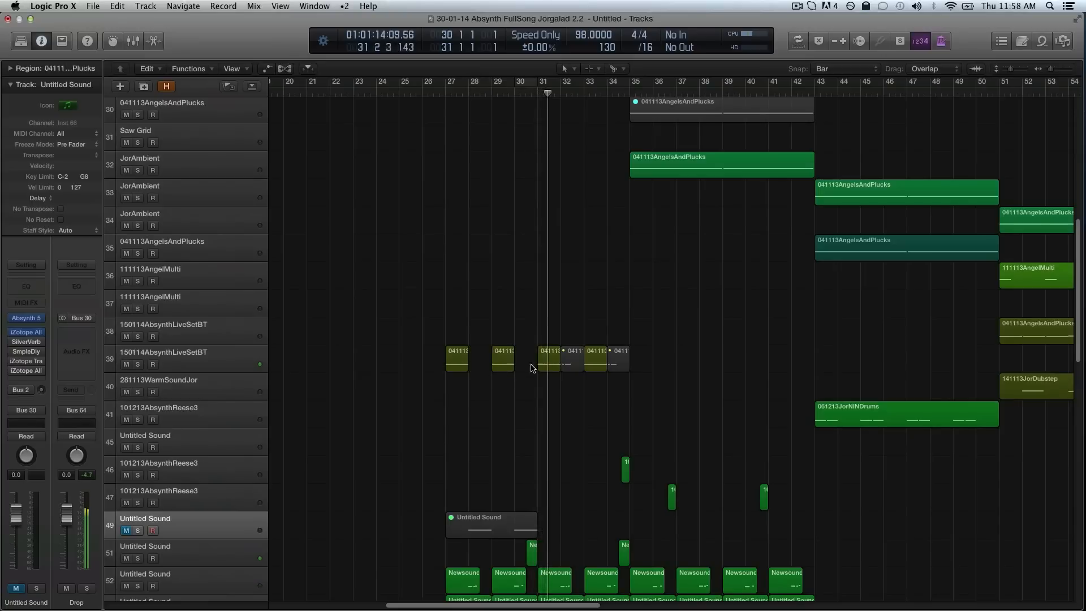
click(574, 360)
key(Delete)
click(622, 359)
key(Delete)
- Lower the volume of track 28, 041113AngelsAndPlucks_bip, to about -12.2 dB and JorAmbient track 32 to about -11.0 dB
scroll(623, 359, up, 10)
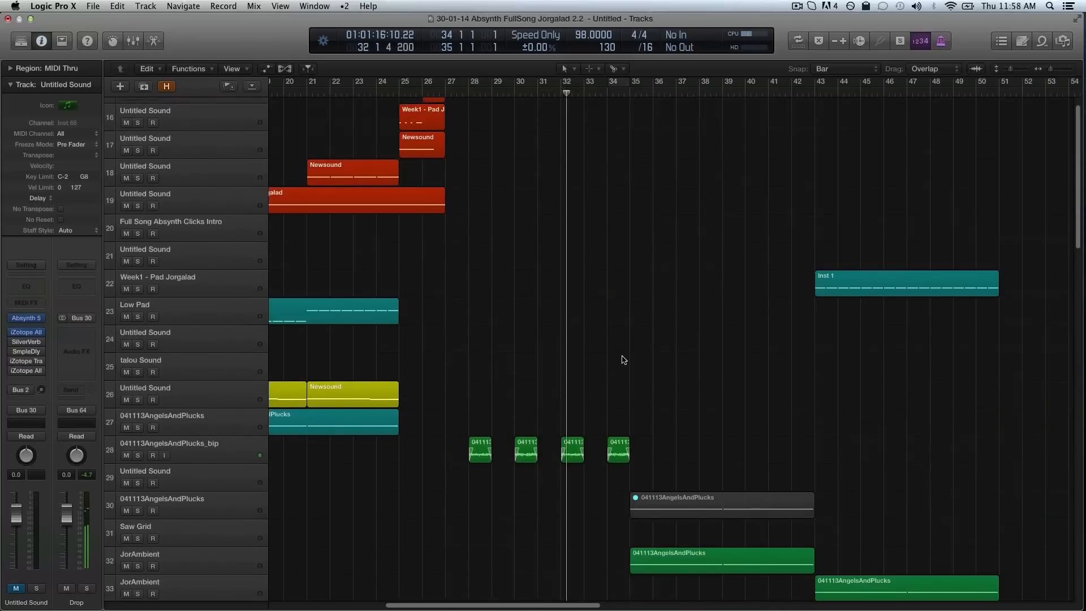
click(230, 452)
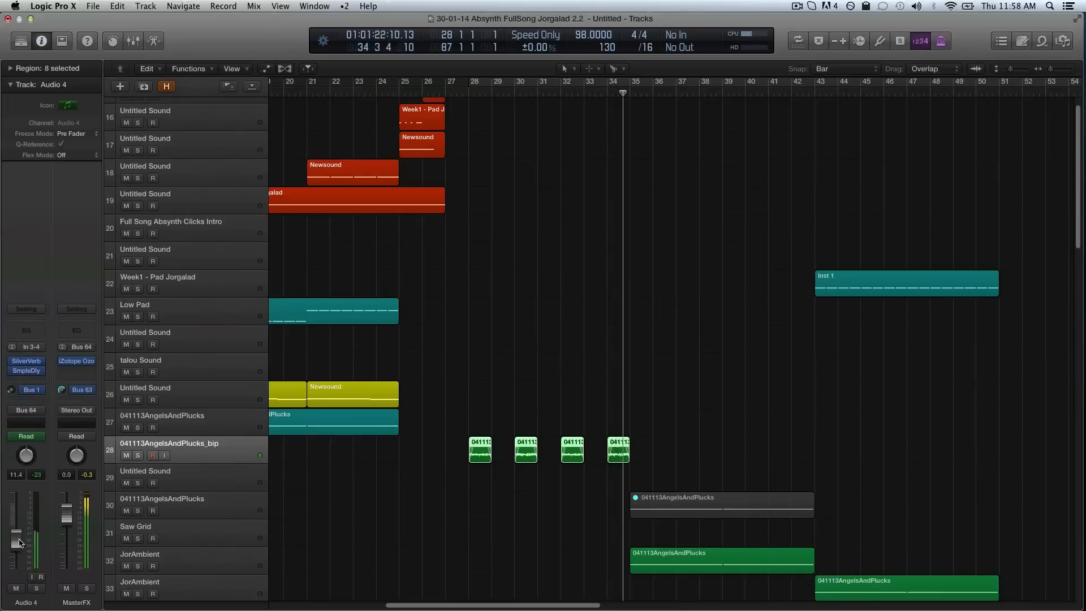
scroll(372, 453, right, 5)
scroll(373, 453, down, 5)
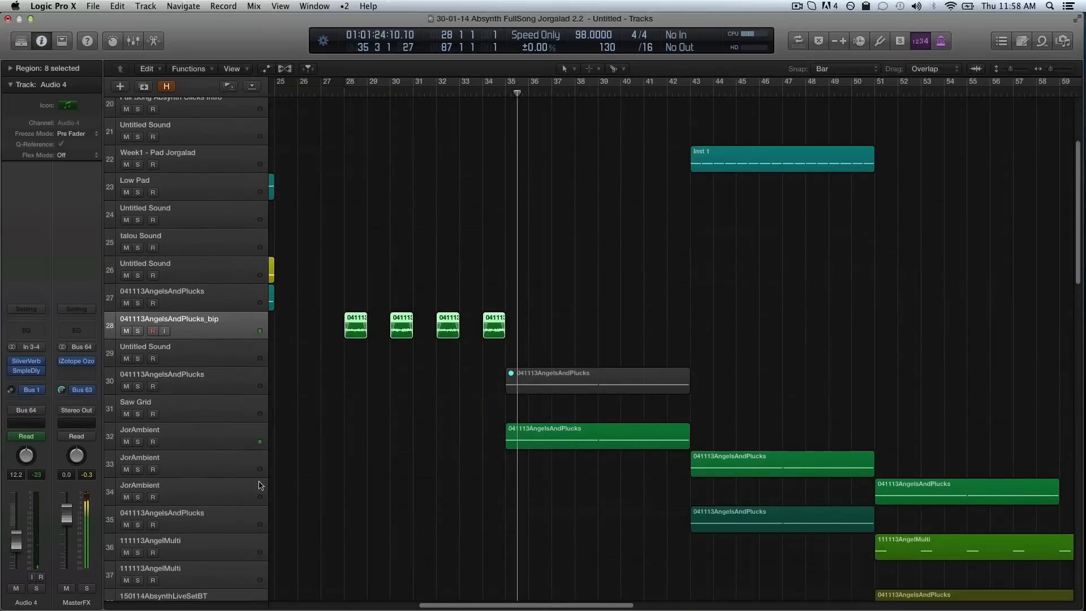
click(235, 431)
scroll(351, 432, right, 5)
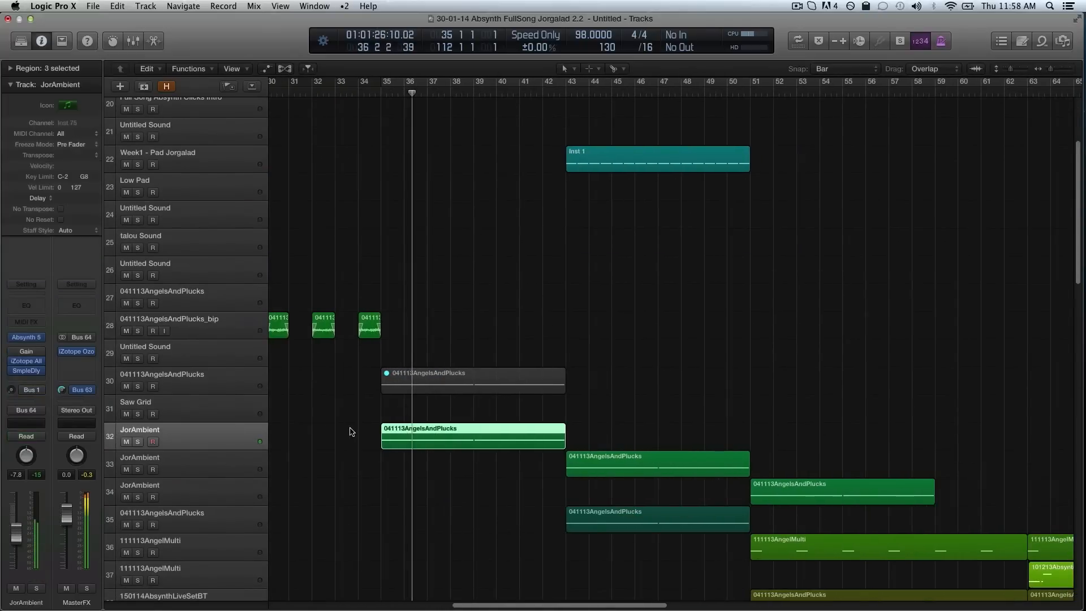
scroll(351, 432, down, 5)
drag(22, 533, 21, 542)
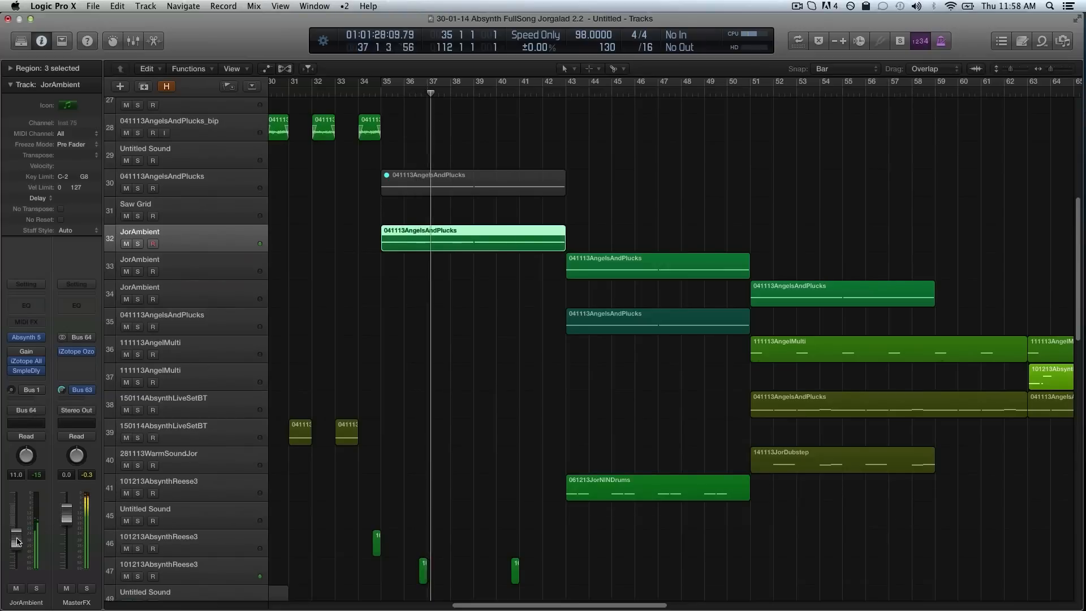
- Set the Wet output of the Resonators effect to -7.9 in the Absynth 5 instrument on JorAmbient track 32
click(26, 339)
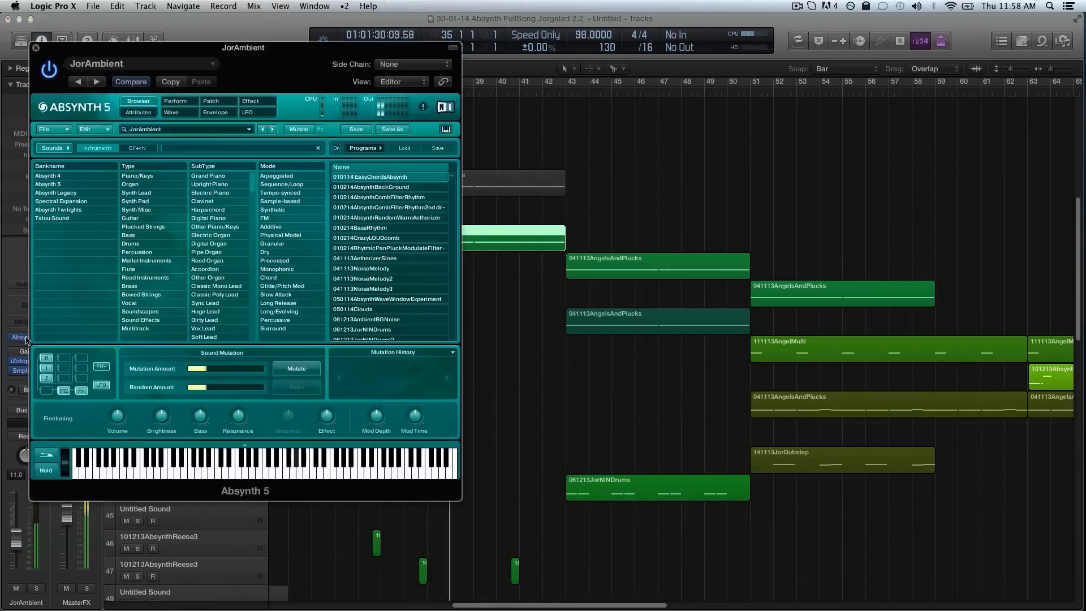
click(245, 103)
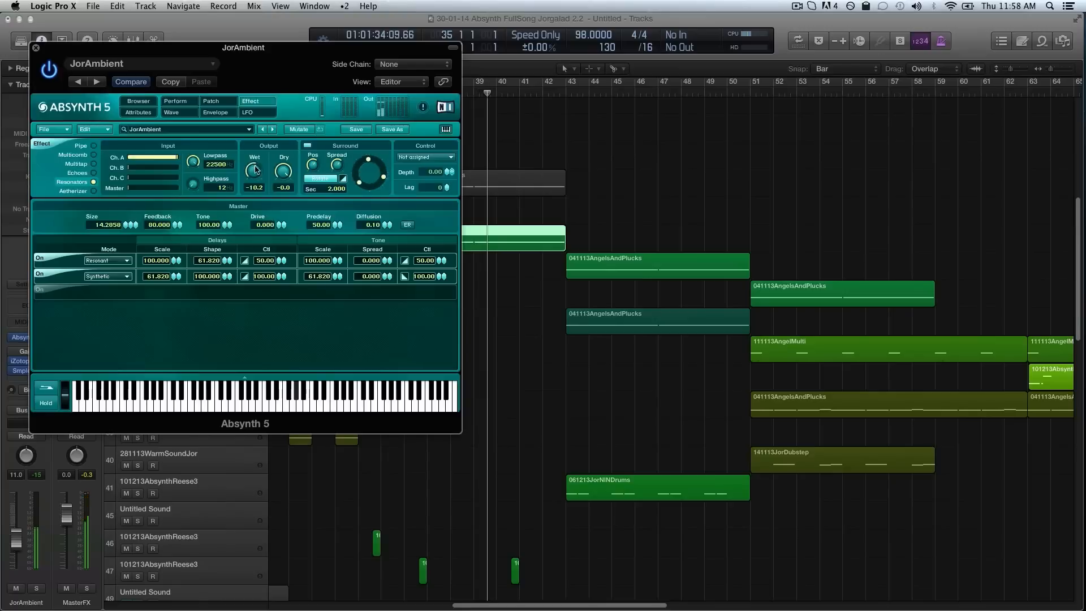
drag(254, 169, 253, 171)
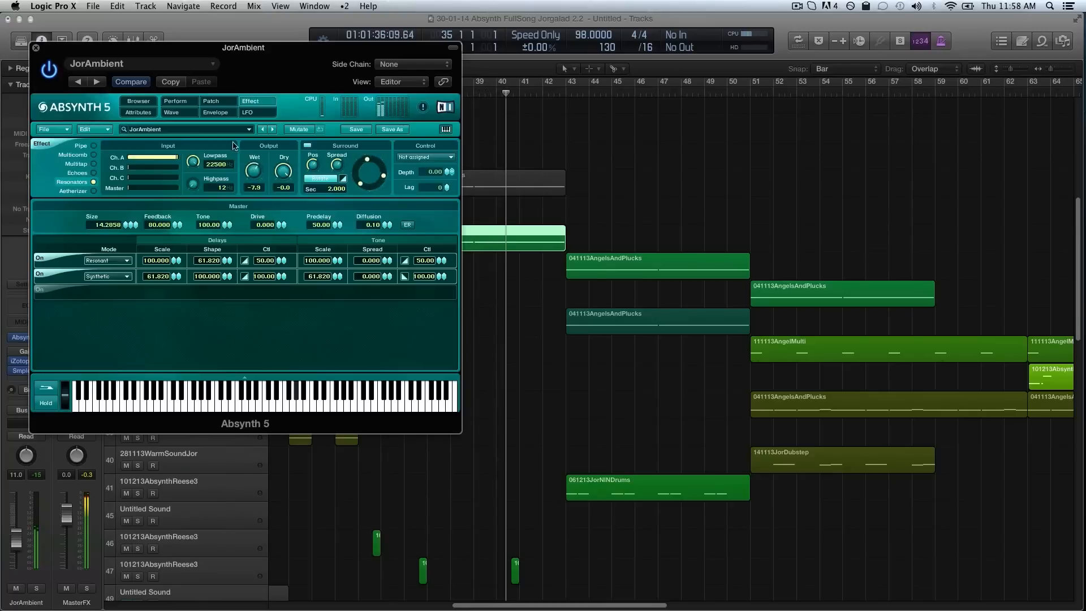
click(34, 49)
- Unmute the 041113AngelsAndPlucks region at bar 35 on track 30
click(430, 192)
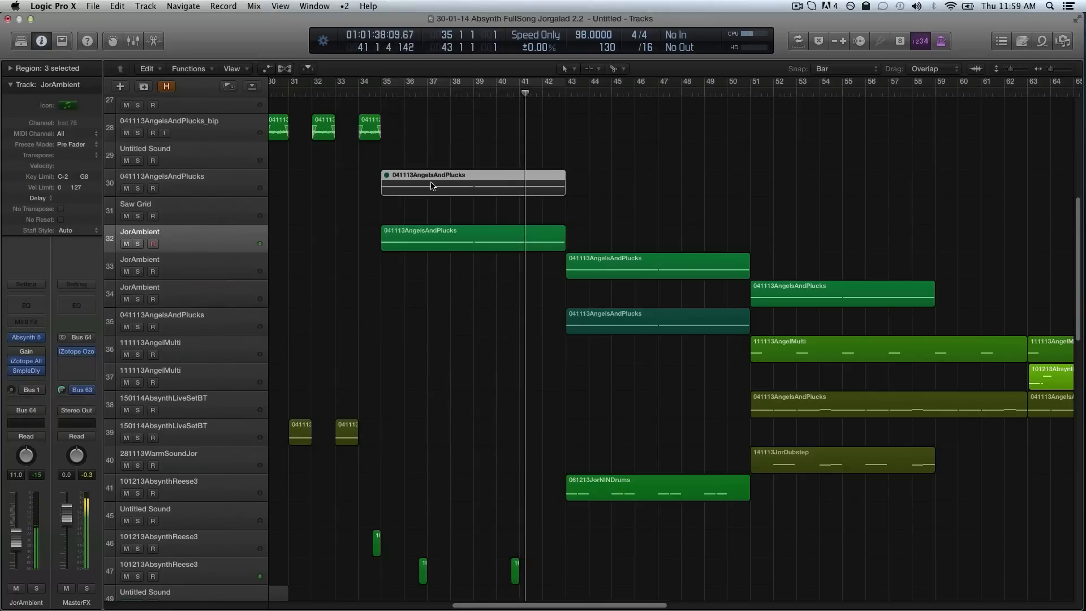
key(ctrl+m)
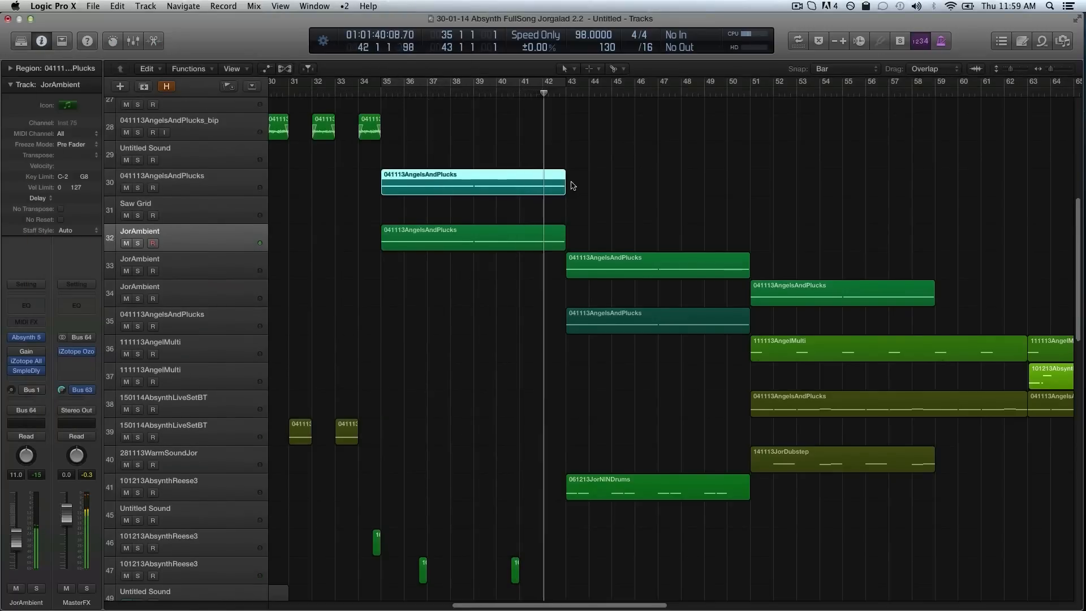
- Select track 35, 041113AngelsAndPlucks, to check its region starting at bar 43 during playback
scroll(571, 184, right, 5)
scroll(572, 184, down, 1)
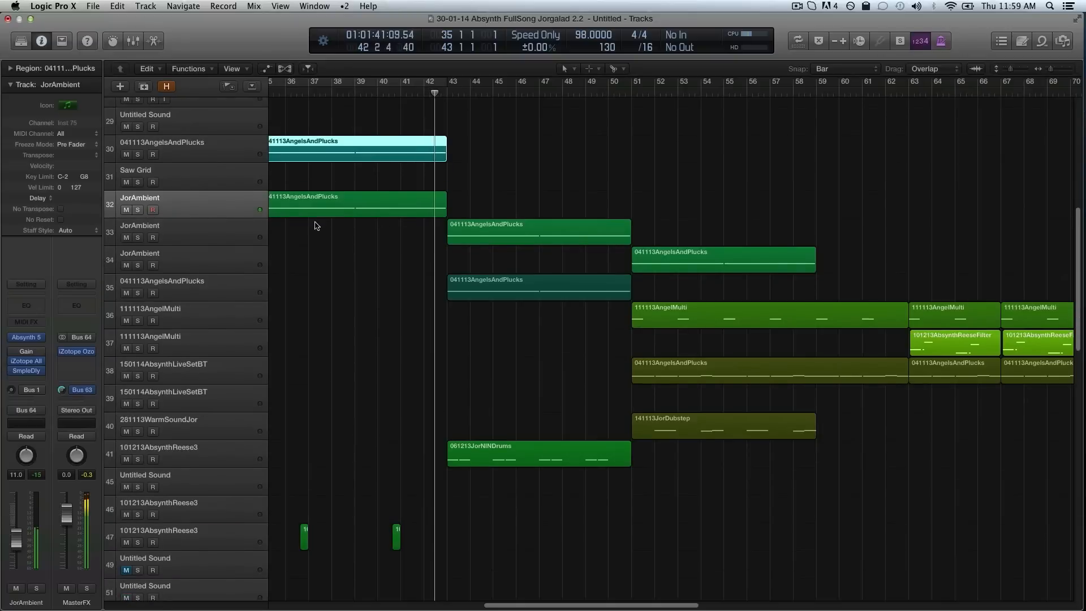
click(241, 287)
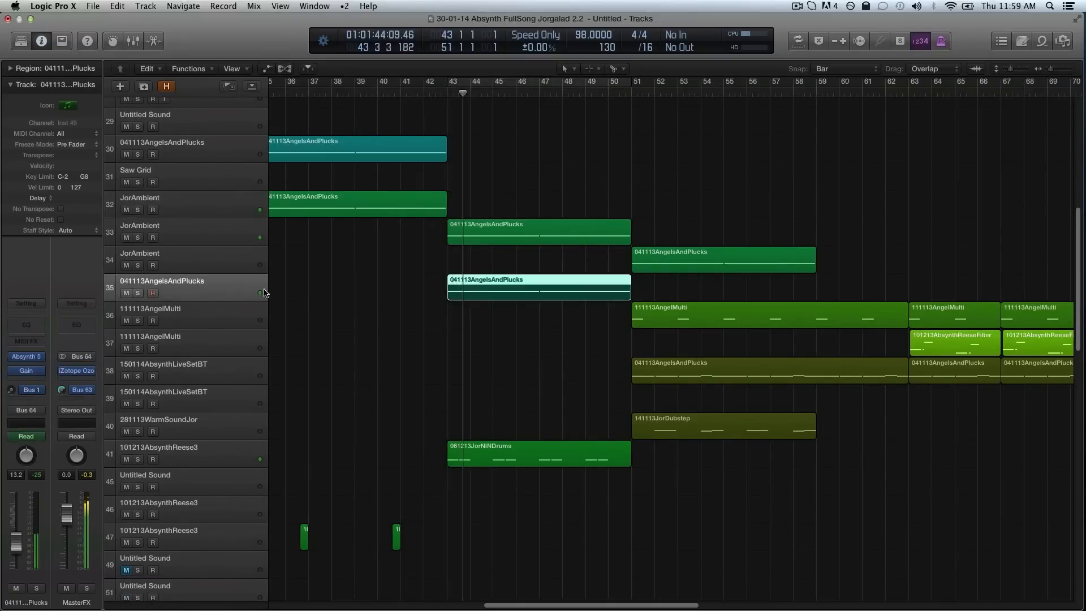
scroll(315, 293, right, 1)
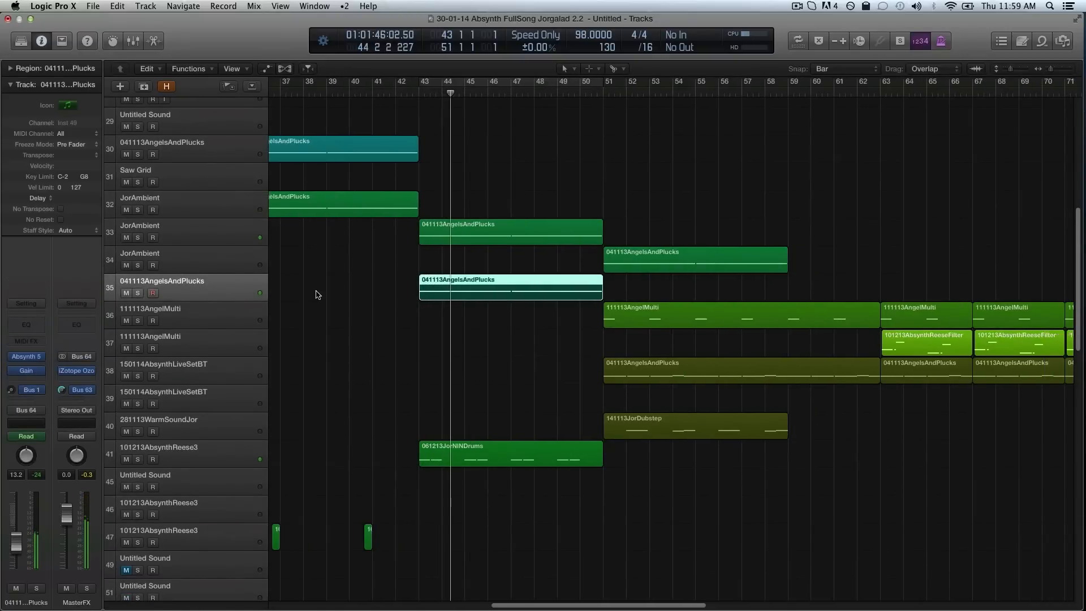
- Cycle bars 35 to 43 around the region on JorAmbient track 32 and play it soloed
scroll(519, 291, left, 10)
scroll(541, 300, up, 5)
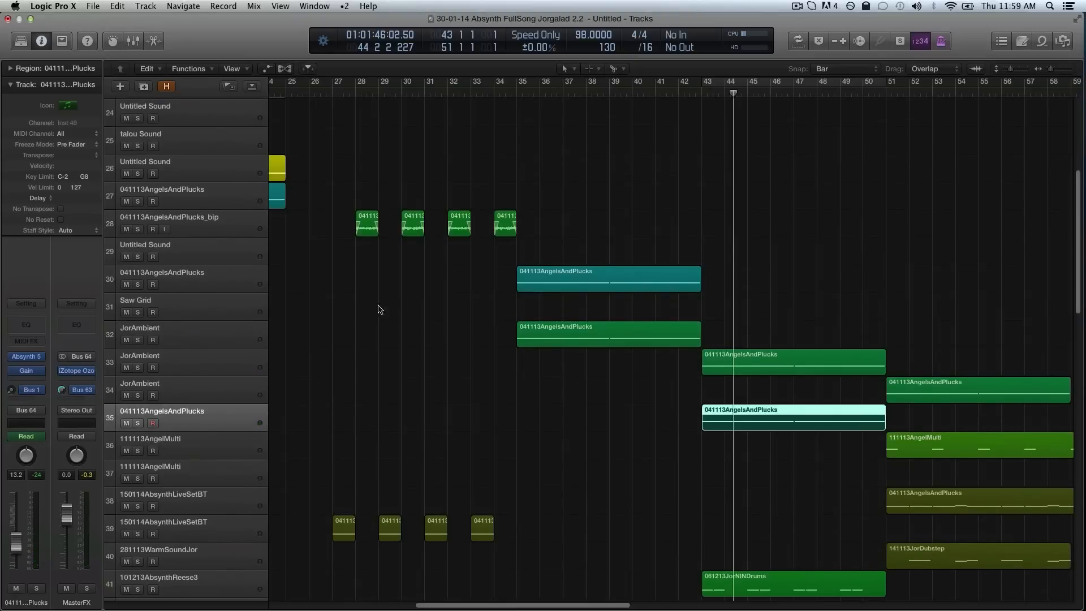
click(217, 336)
scroll(404, 356, right, 3)
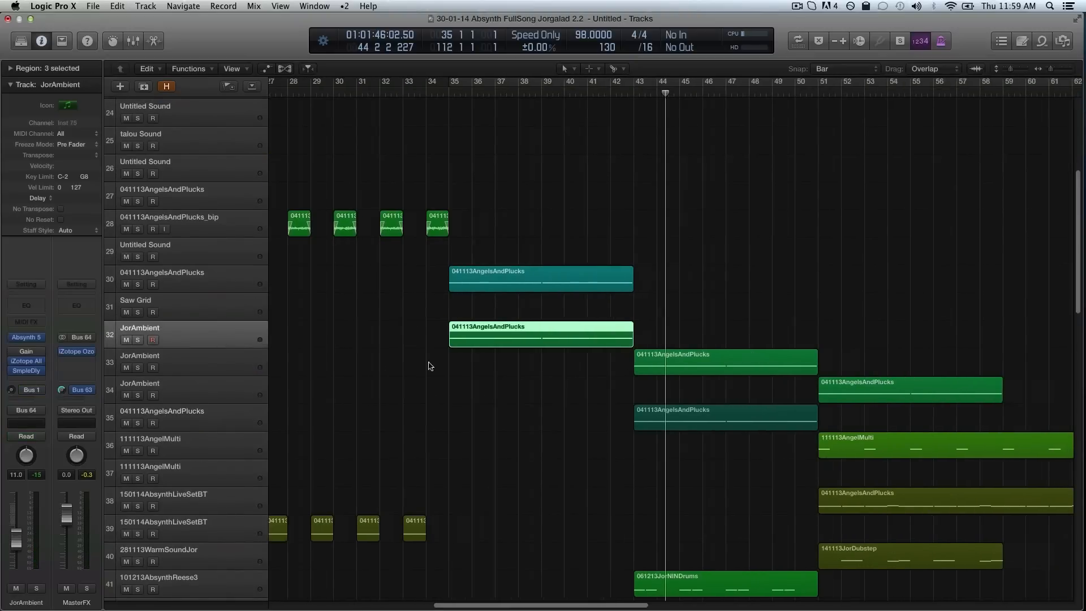
key(super+u)
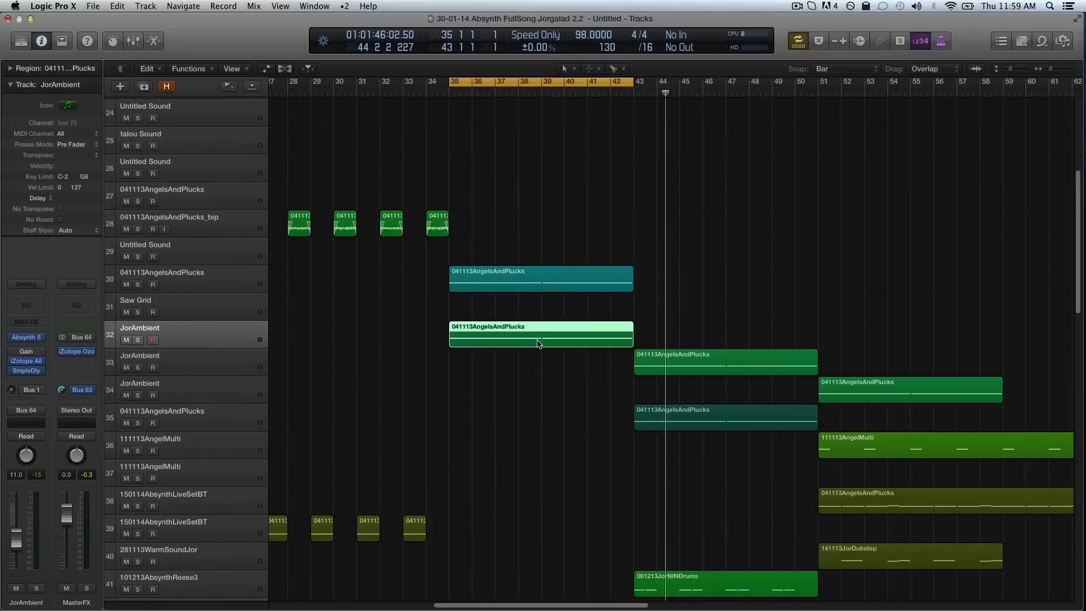
key(ctrl+s)
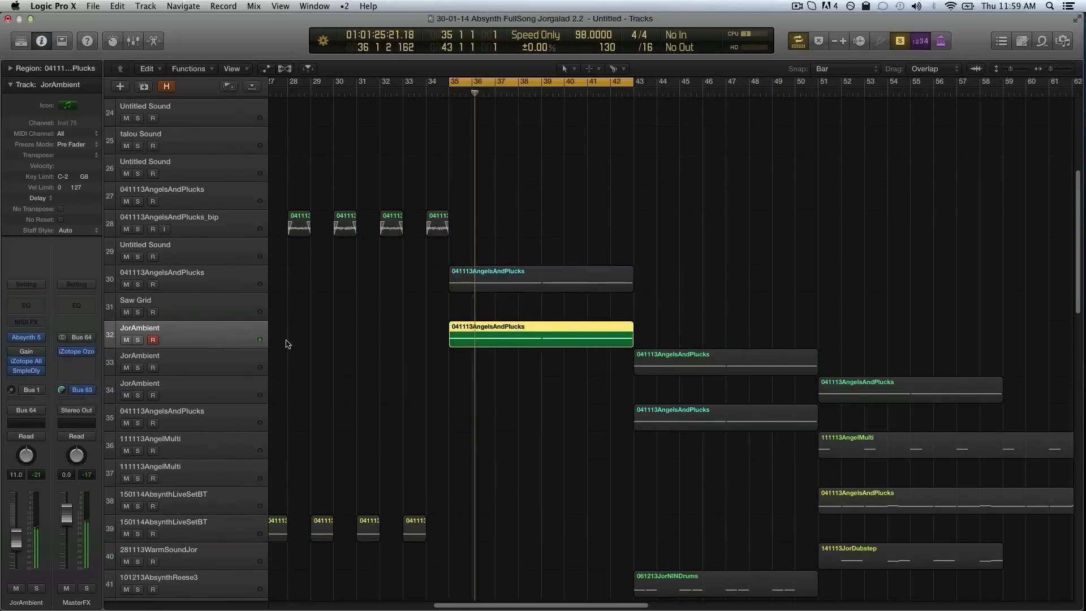
- Examine the notes of the track 32 region and the Osc A main and modulation settings in its Absynth 5 patch
key(super+4)
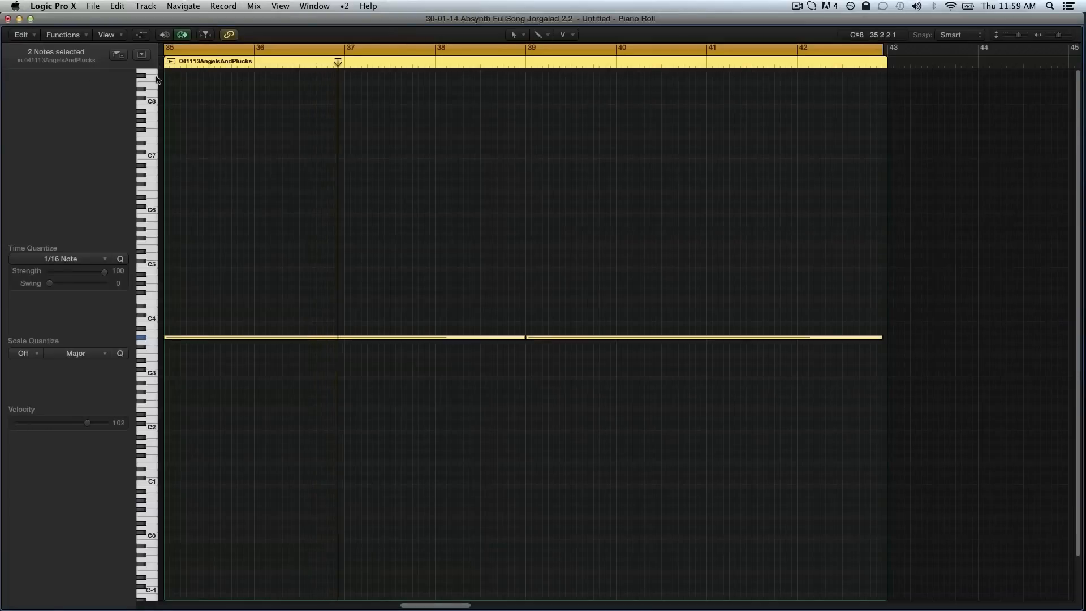
click(8, 19)
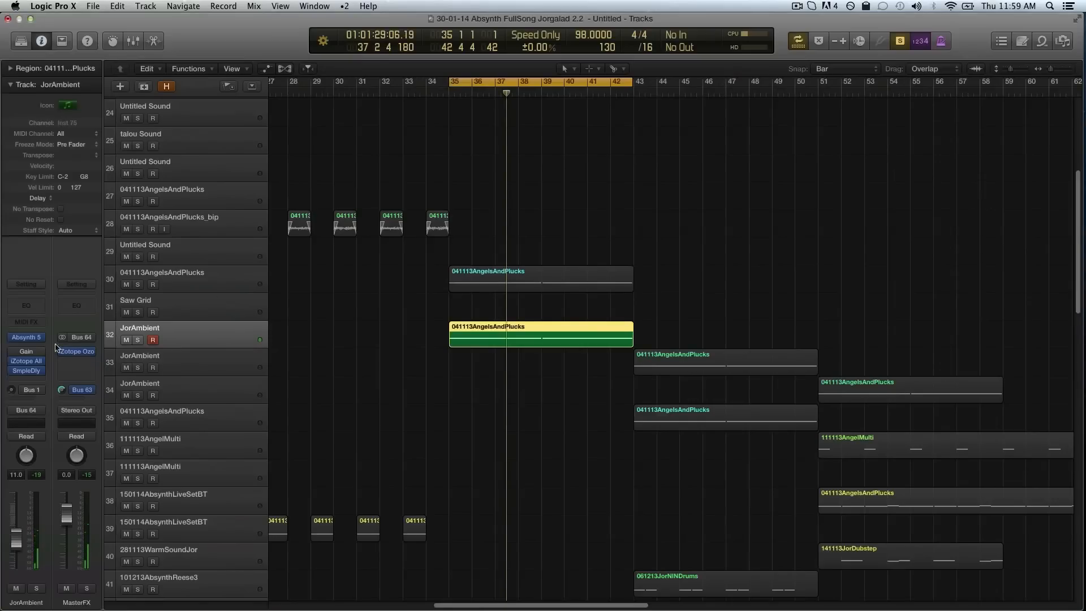
click(29, 337)
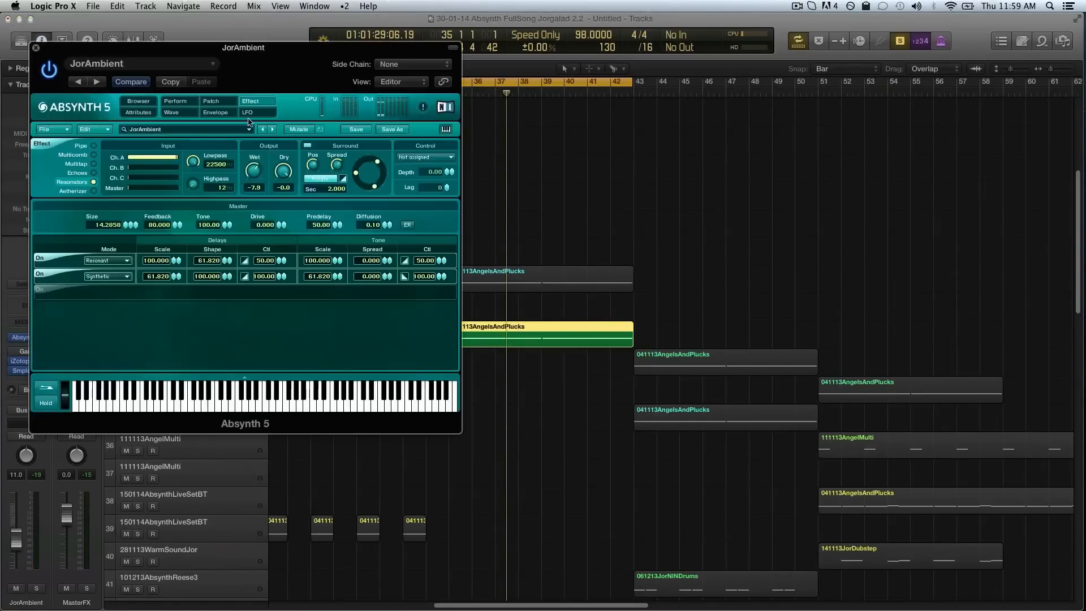
click(211, 101)
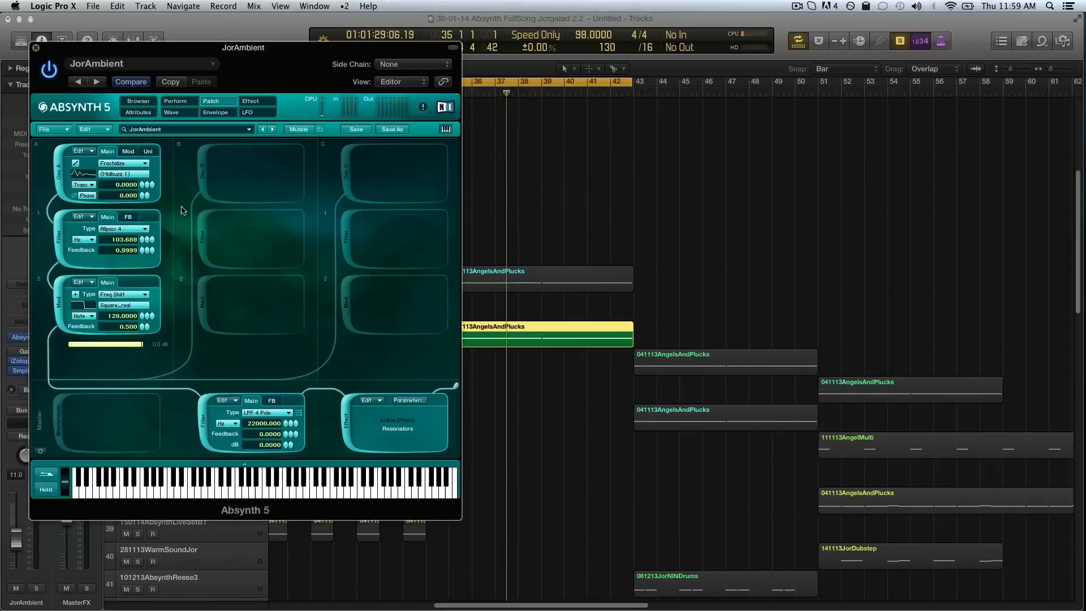
click(129, 152)
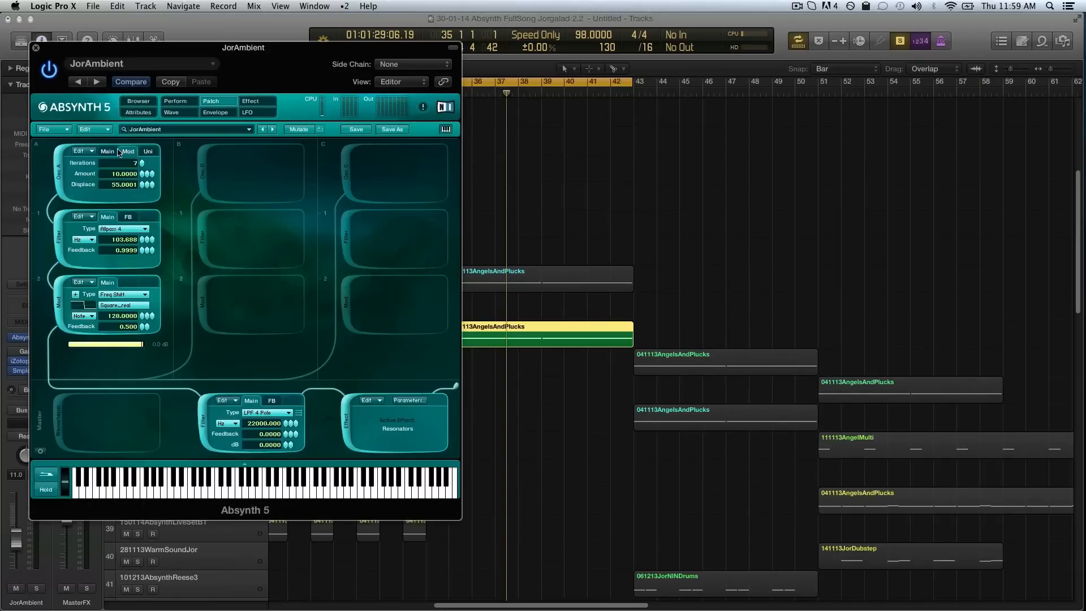
click(110, 152)
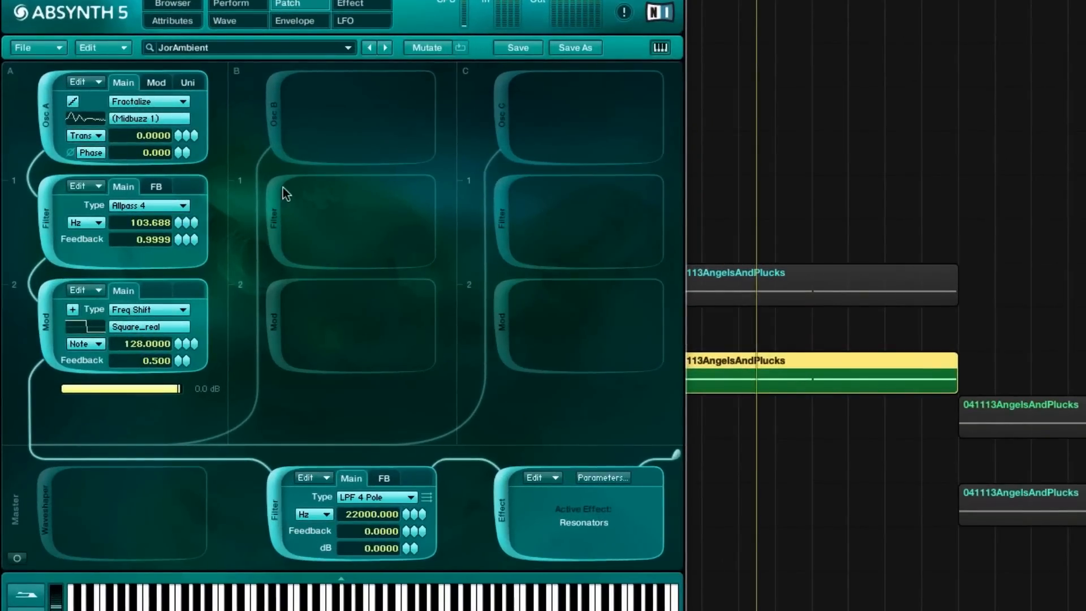
- Lock the Oscil A Main Pitch envelope to a 1/8 grid and delete its last breakpoint
click(308, 23)
click(99, 299)
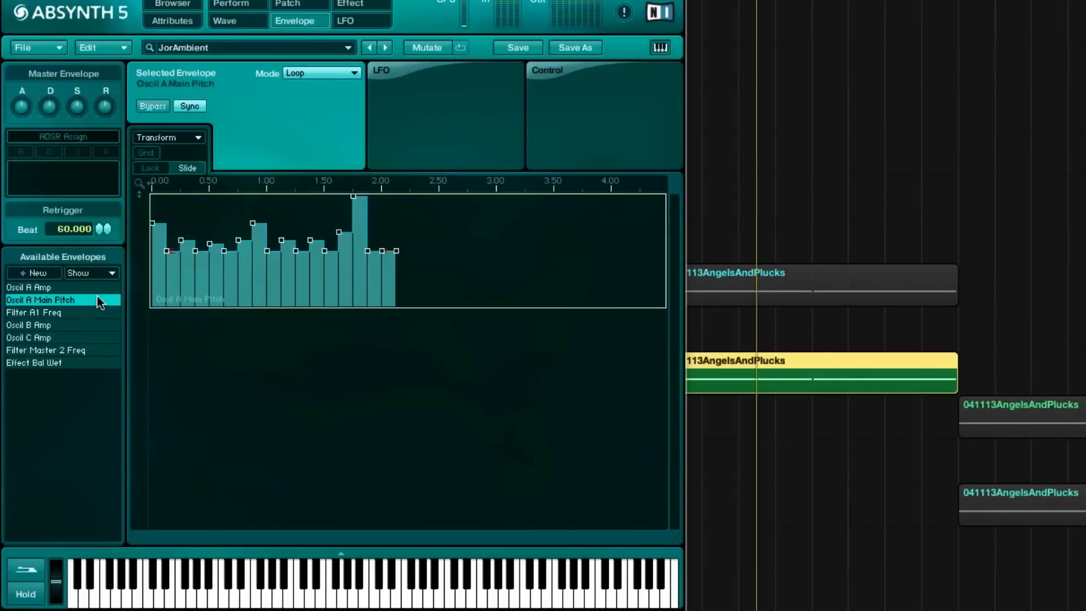
click(148, 153)
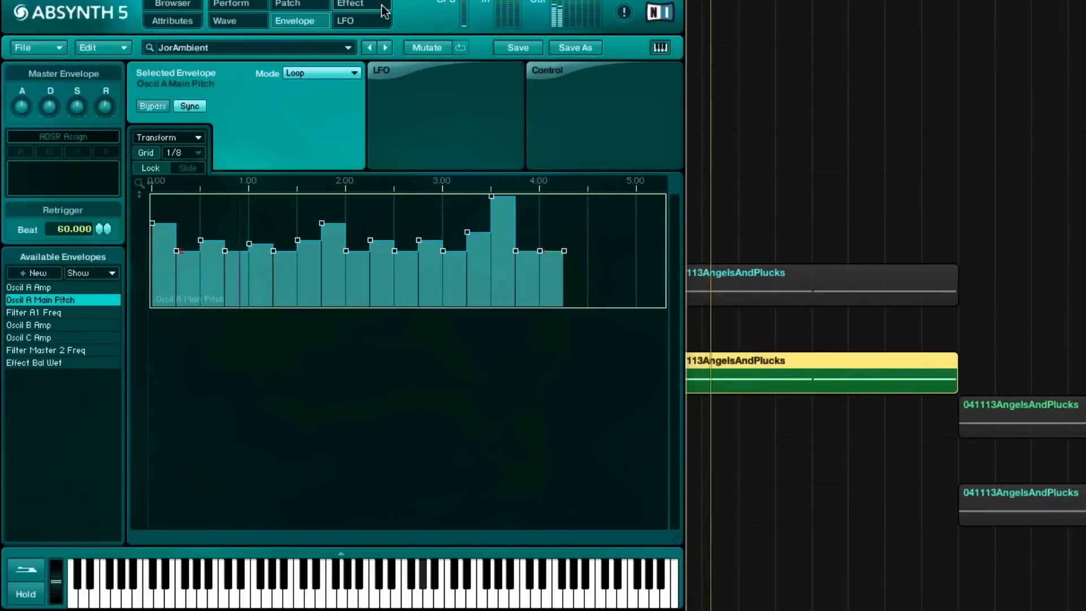
double_click(564, 250)
- Examine the Effect Bal Wet envelope and try the Wet output of the Resonators effect at -96.0
click(364, 5)
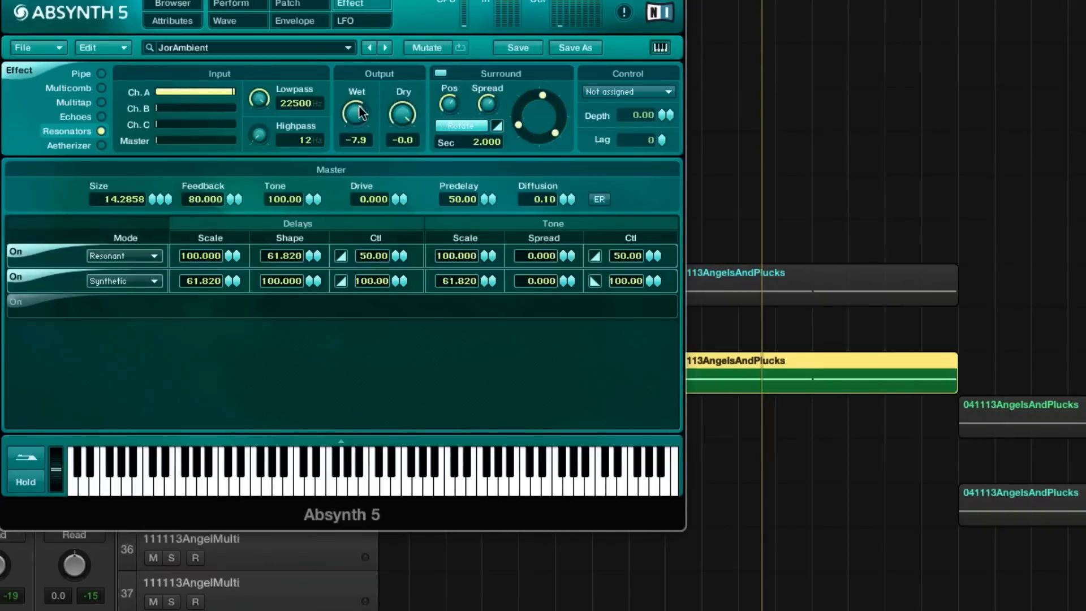
click(308, 21)
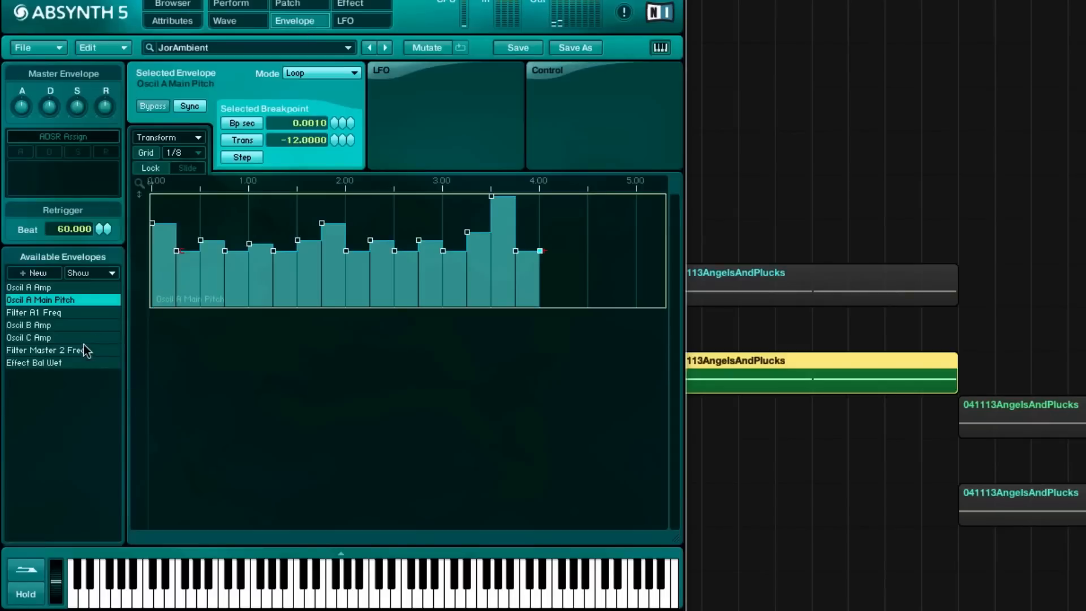
click(77, 363)
drag(245, 187, 399, 36)
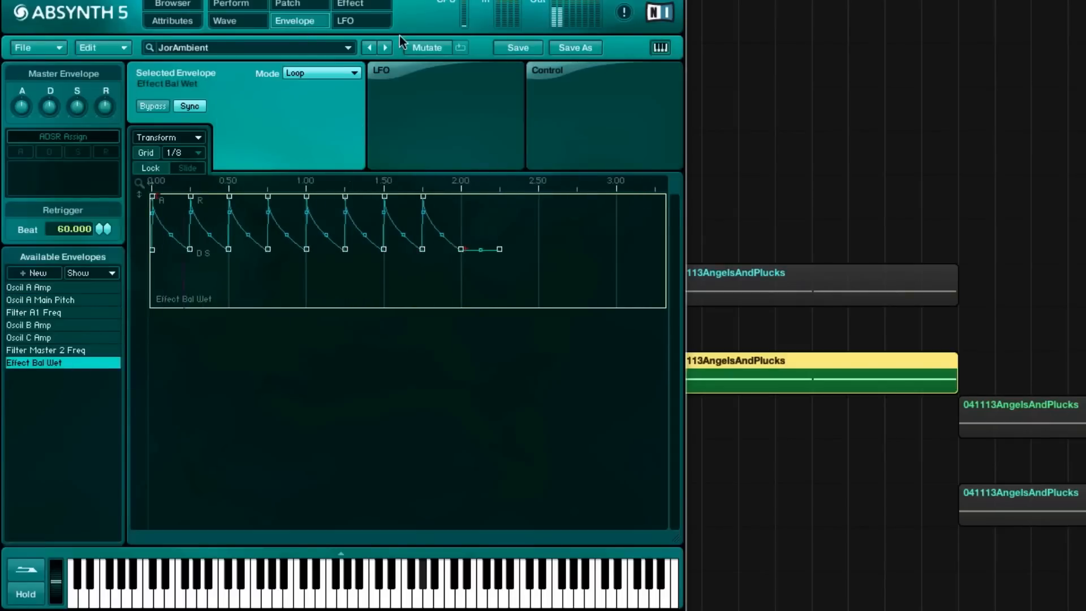
click(343, 4)
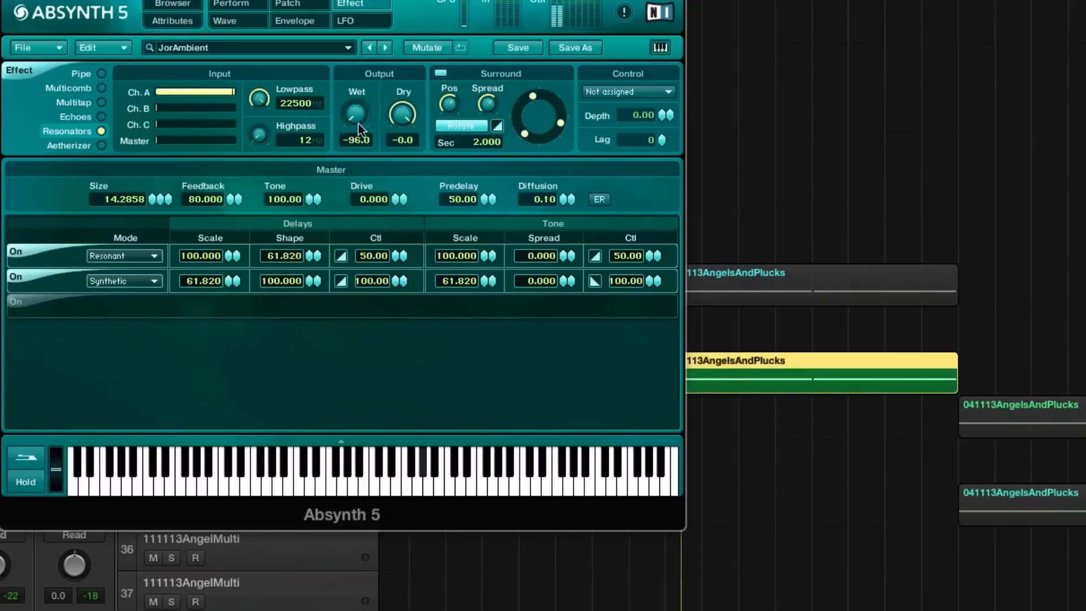
- Check the Filter Master 2 Freq envelope and switch off the LPF 4 Pole master filter in the patch
click(308, 22)
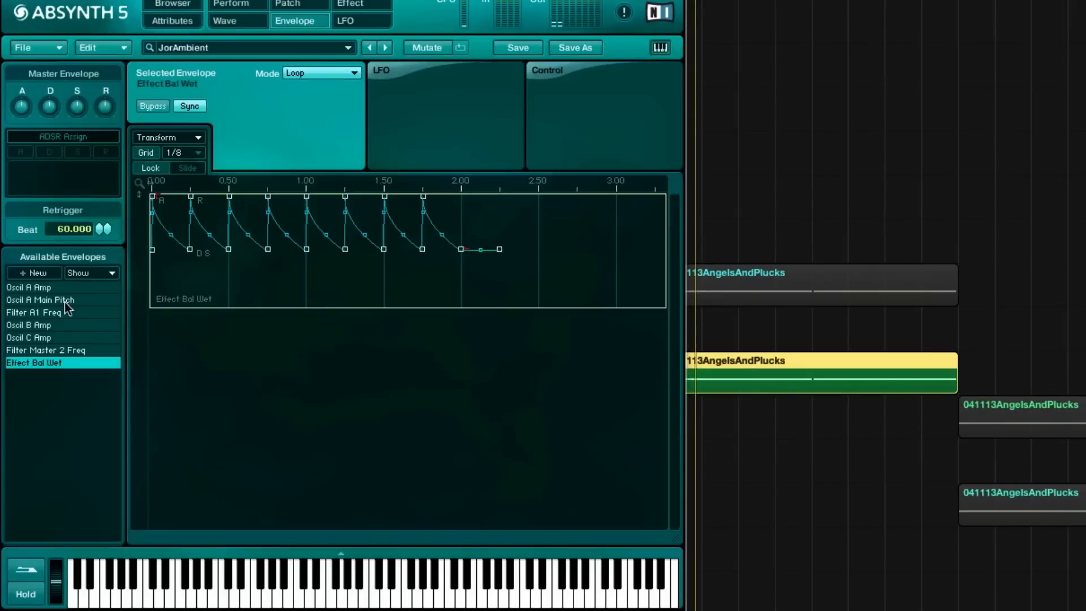
click(76, 351)
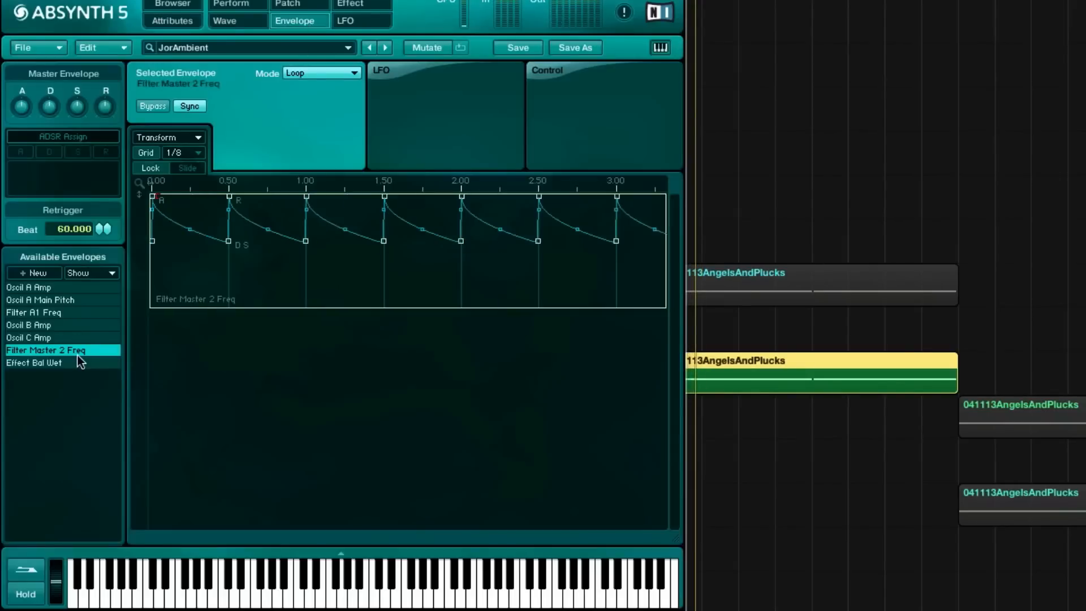
click(286, 3)
click(273, 512)
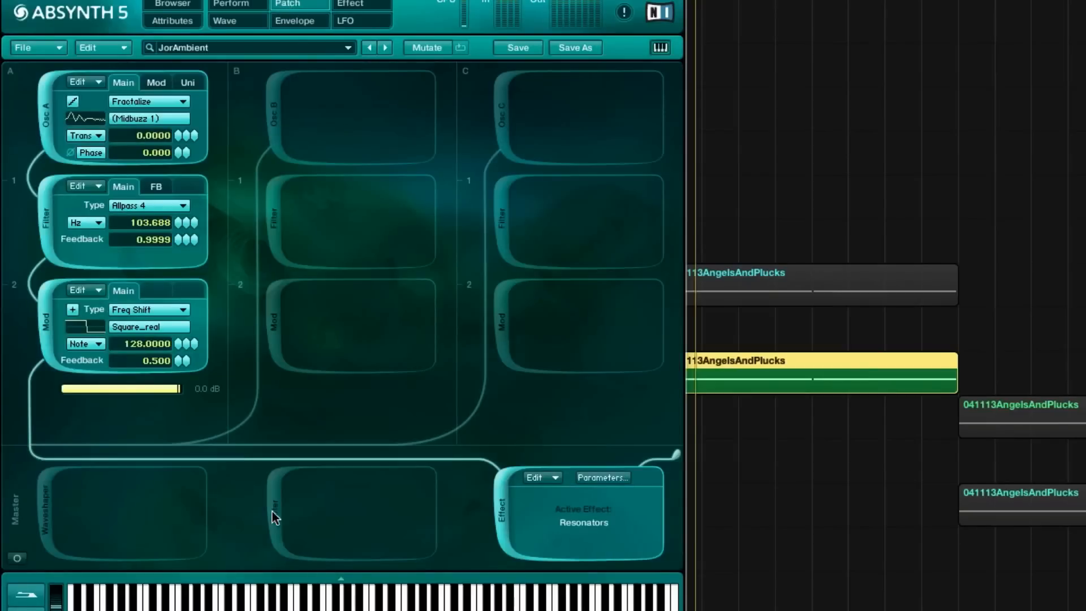
- Set the Resonators effect's Wet output to -3.4 and its Dry output to -3.9
click(299, 19)
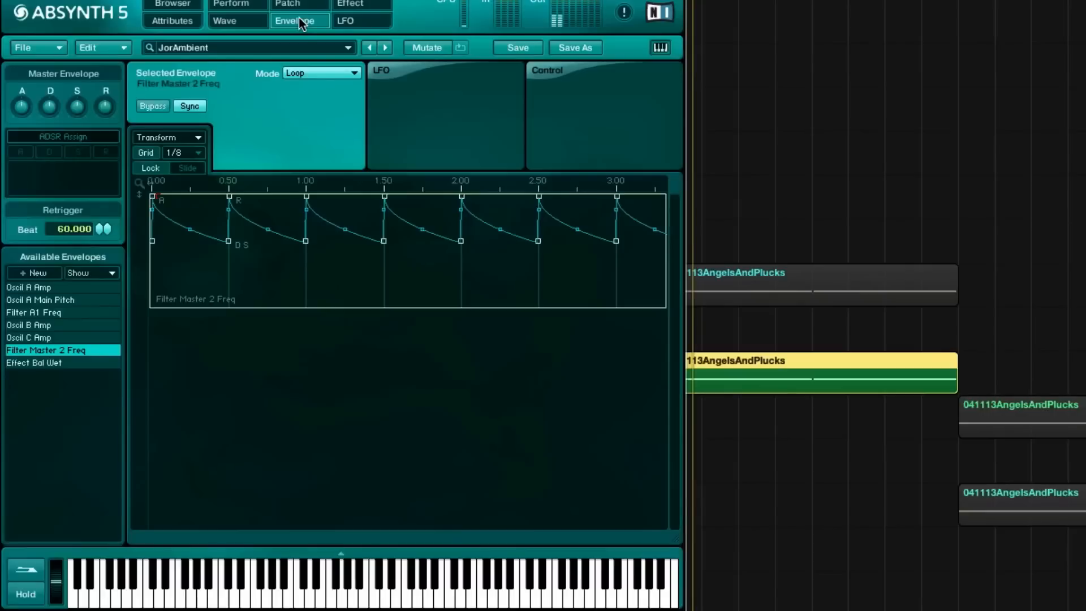
click(357, 3)
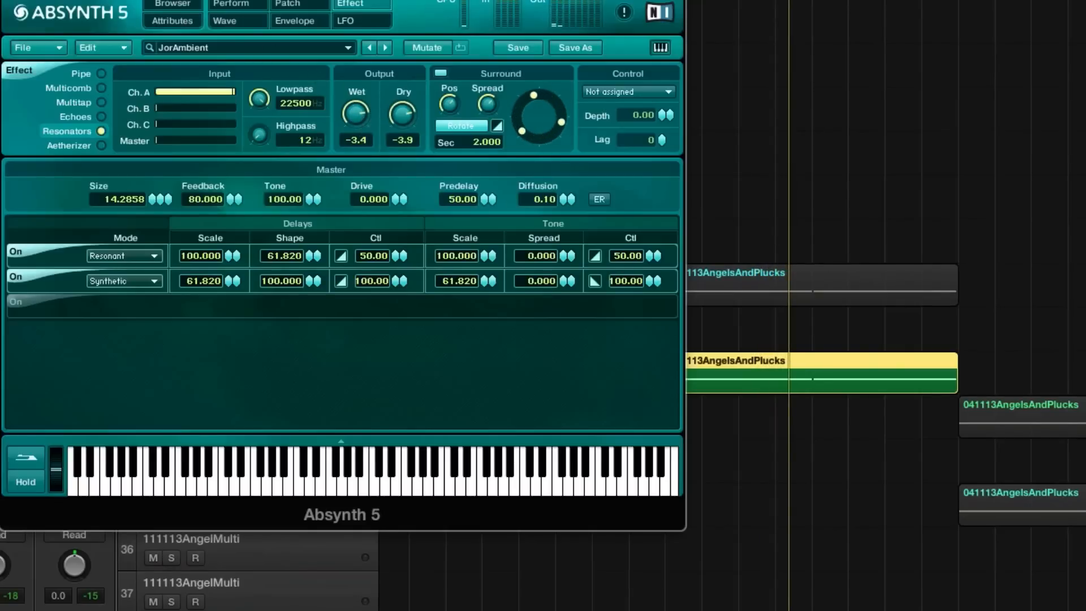
key(space)
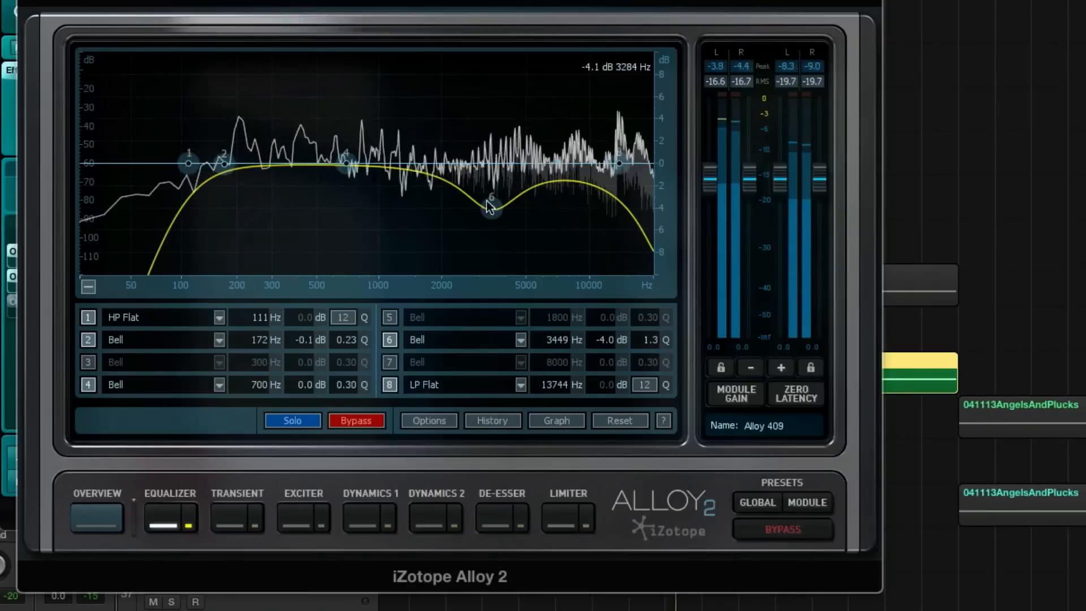
- In the iZotope Alloy 2 equalizer, lower the band 8 low-pass to 9412 Hz and enable band 7 at 8707 Hz, -6.2 dB, Q 0.67
drag(620, 164, 611, 164)
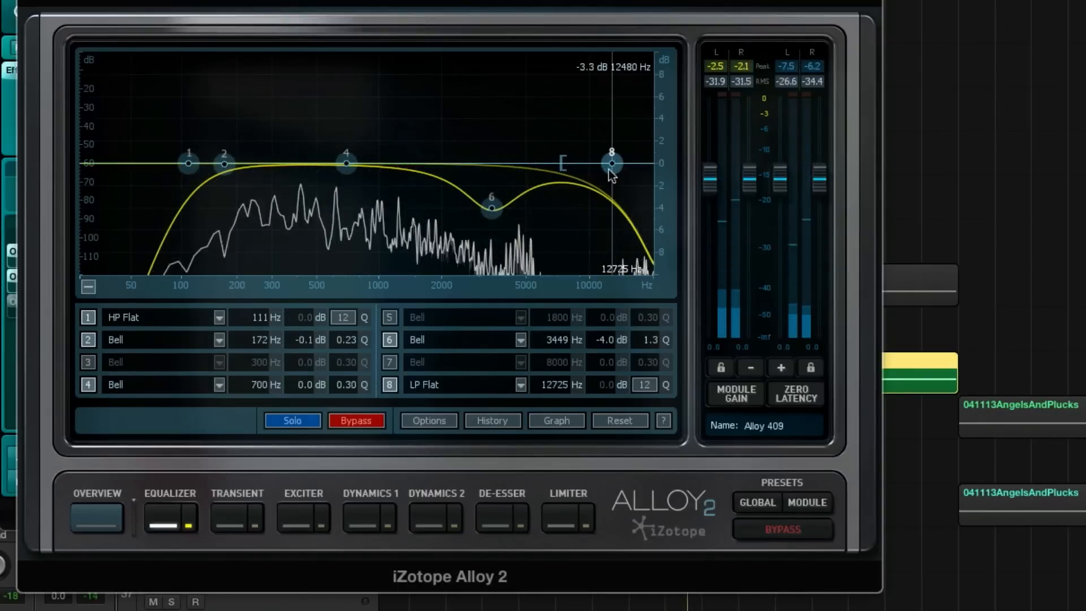
click(390, 362)
drag(606, 164, 575, 233)
scroll(569, 202, up, 4)
key(space)
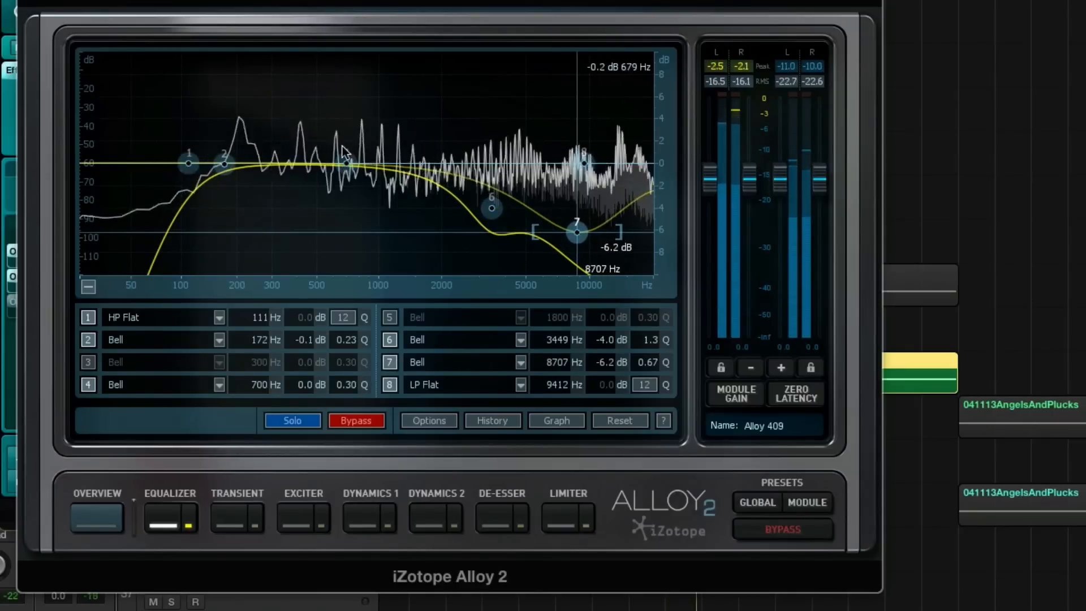
- Set equalizer band 4 to 1195 Hz, 1.0 dB, Q 0.67 and band 2 to 192 Hz, -1.5 dB
drag(346, 164, 389, 161)
drag(434, 159, 400, 155)
scroll(400, 145, up, 4)
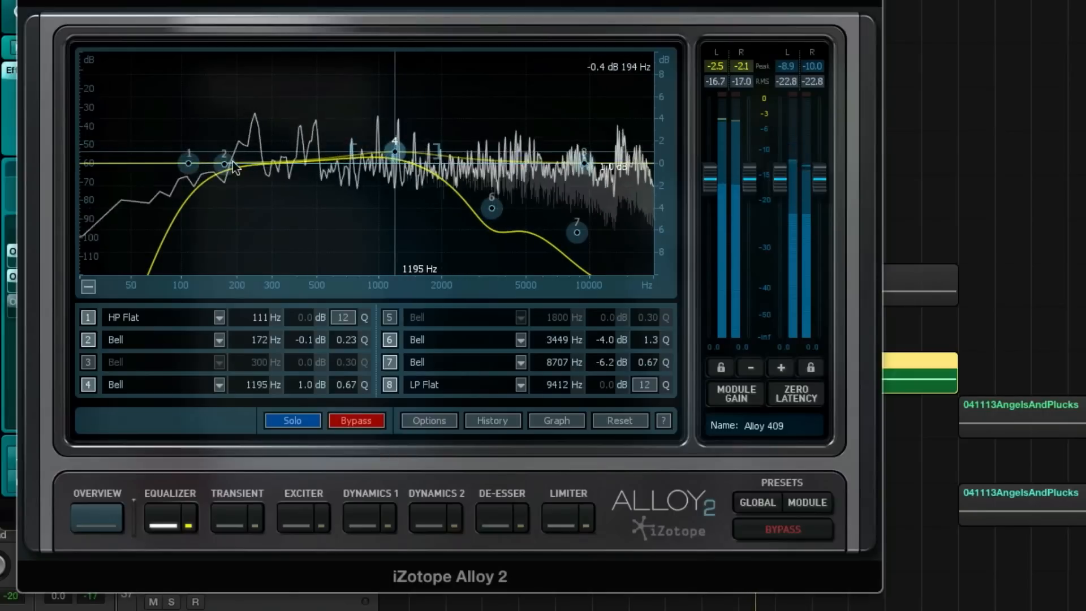
drag(225, 164, 231, 180)
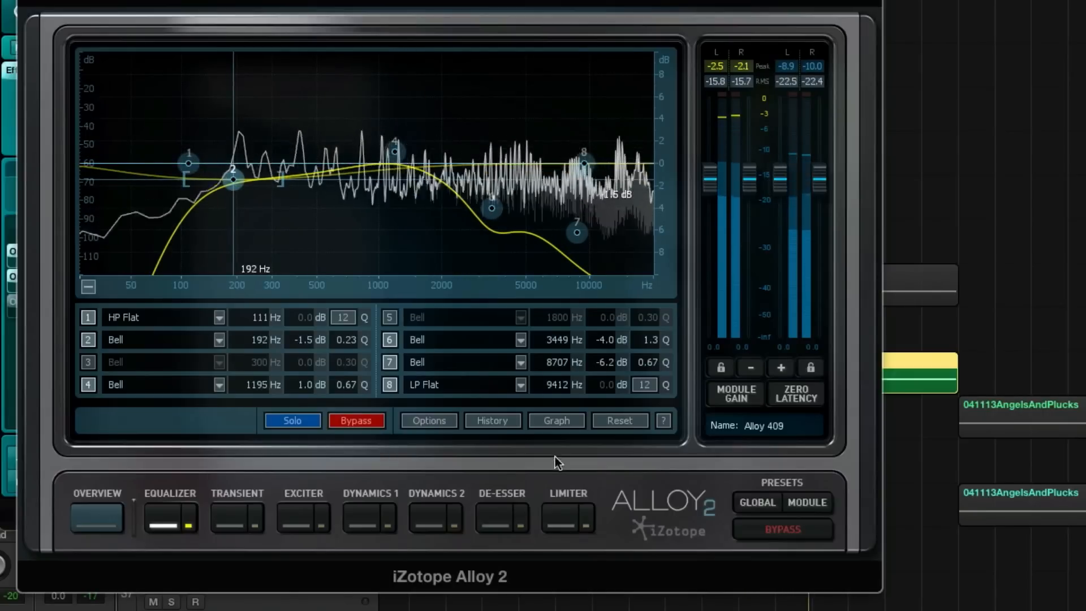
- Enable the De-Esser and set its threshold to -21.7 and its attack to 2.2 ms
click(524, 514)
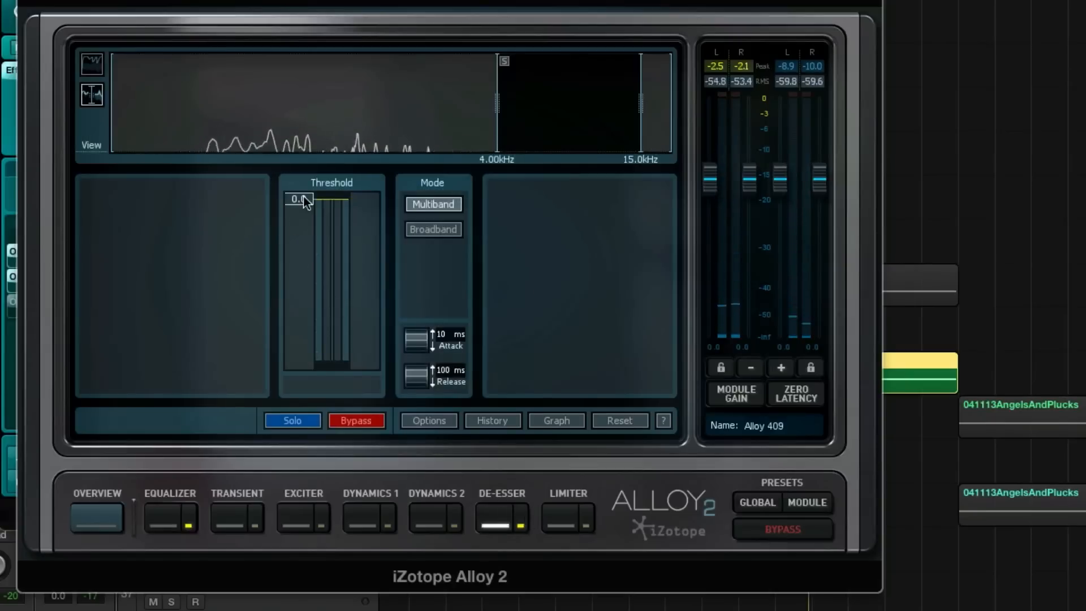
drag(303, 196, 321, 246)
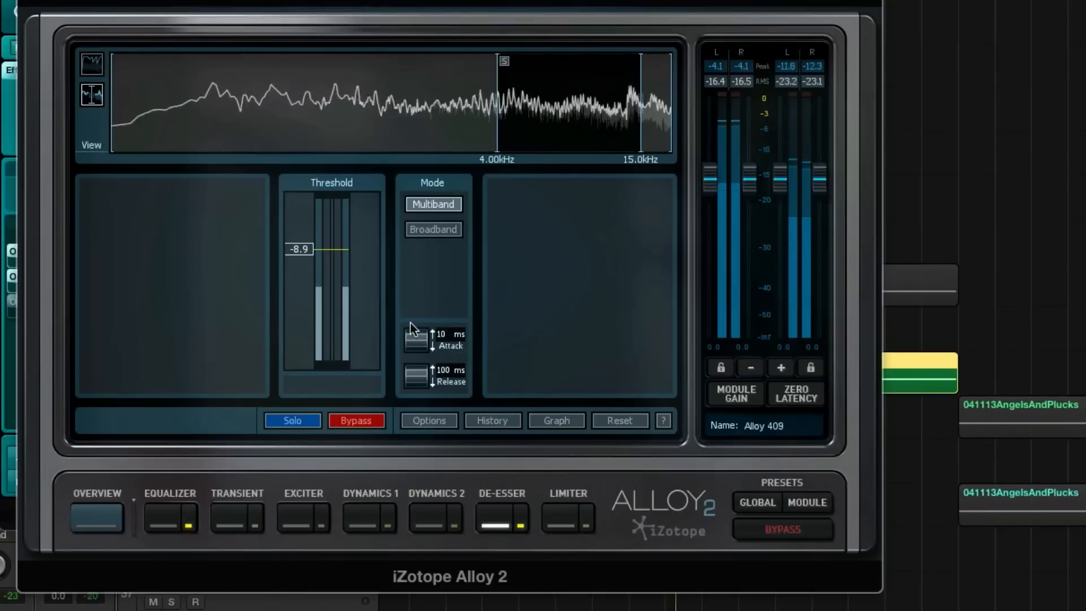
drag(414, 338, 422, 444)
drag(307, 253, 316, 290)
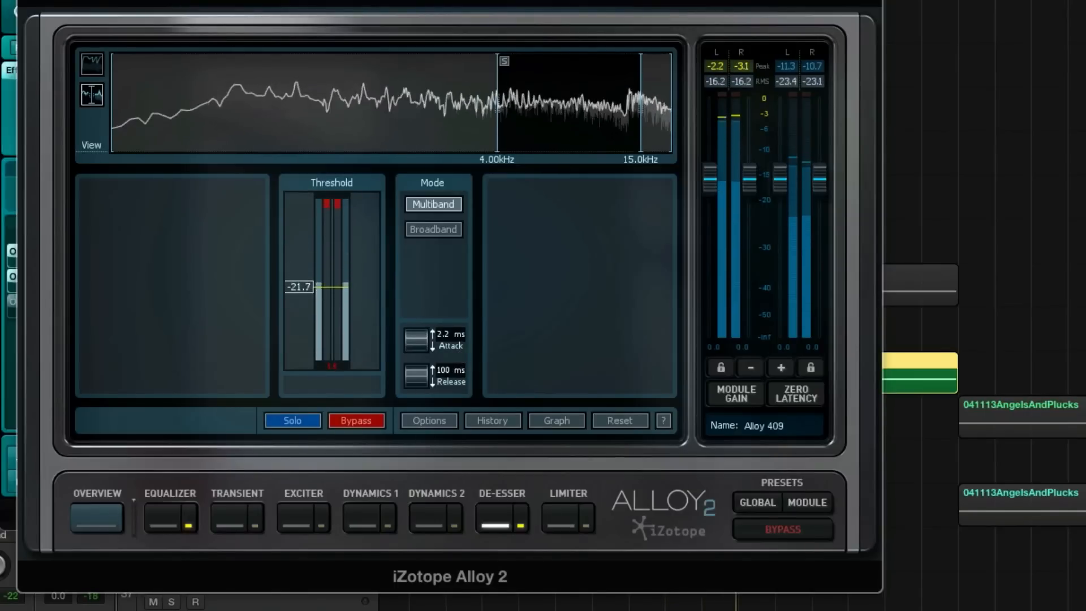
- Close the plug-in windows and turn off solo and cycle playback for the JorAmbient track 32 region
key(super+w)
key(super+w)
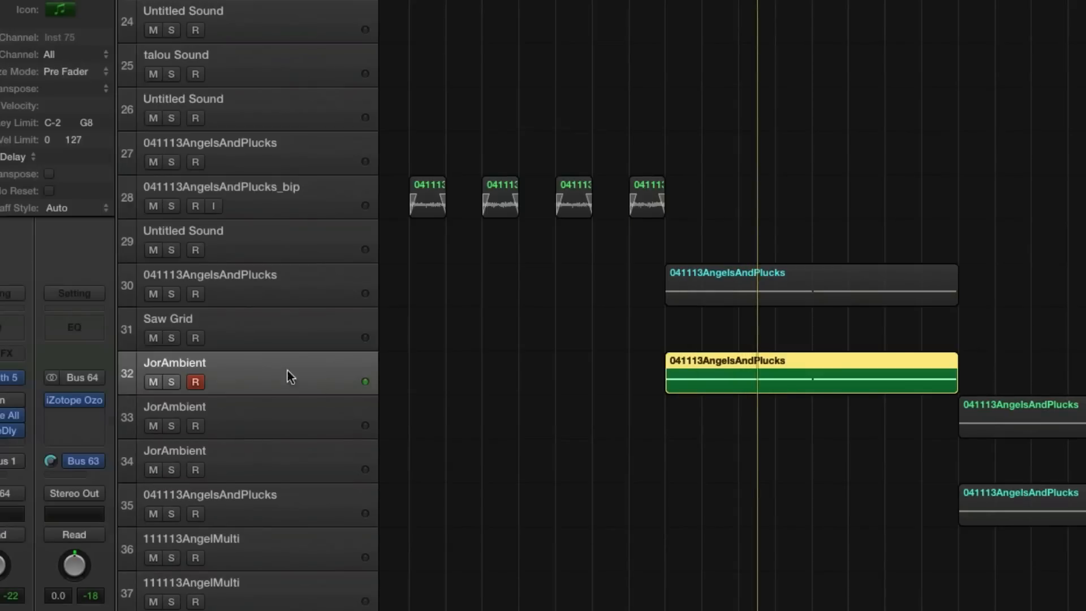
key(ctrl+s)
scroll(669, 370, right, 5)
scroll(670, 376, down, 3)
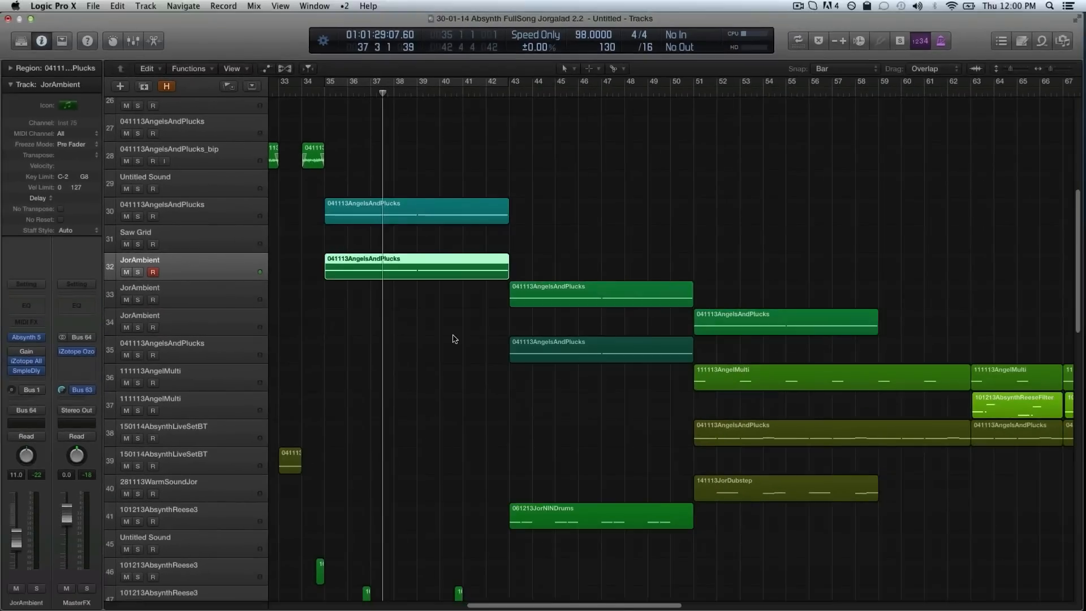
scroll(455, 339, right, 5)
scroll(455, 338, down, 10)
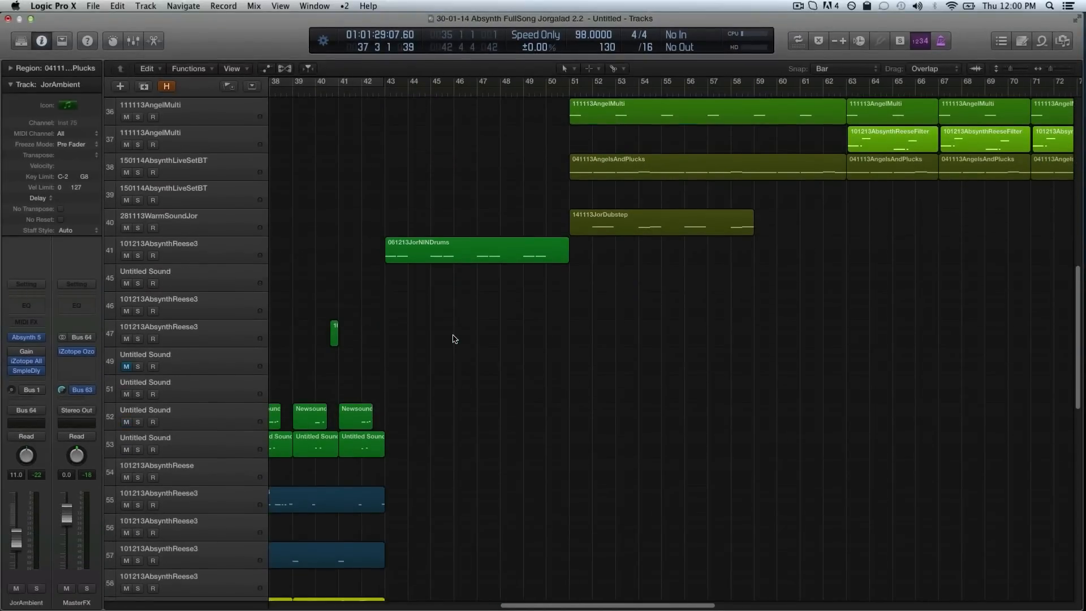
- Select the 041113AngelsAndPlucks region at bar 43 on JorAmbient track 33, cycle its range and start playback
scroll(455, 338, up, 15)
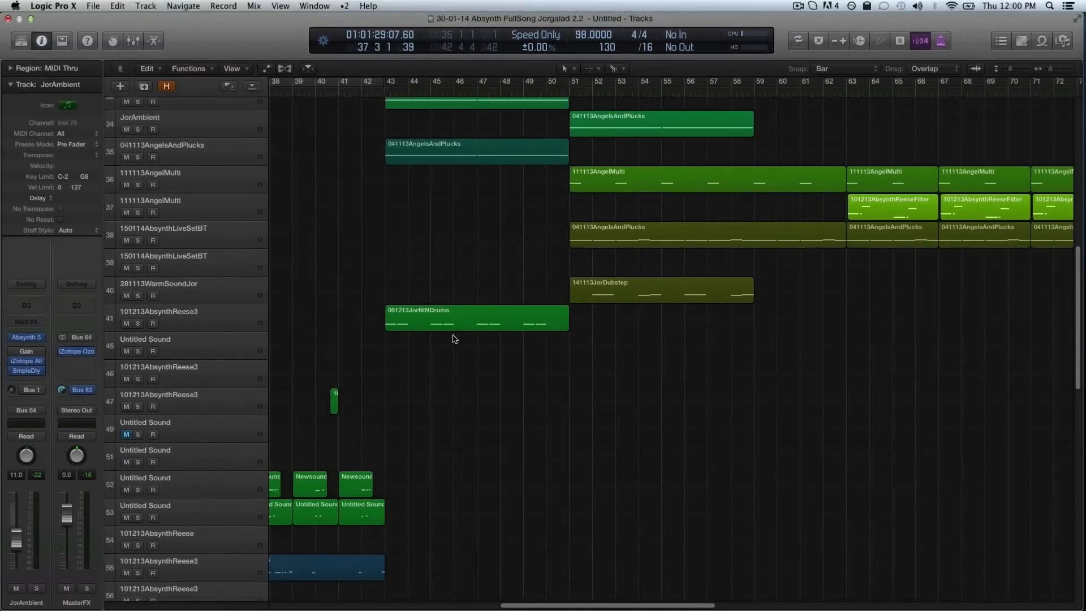
scroll(454, 339, right, 3)
click(451, 492)
key(super+u)
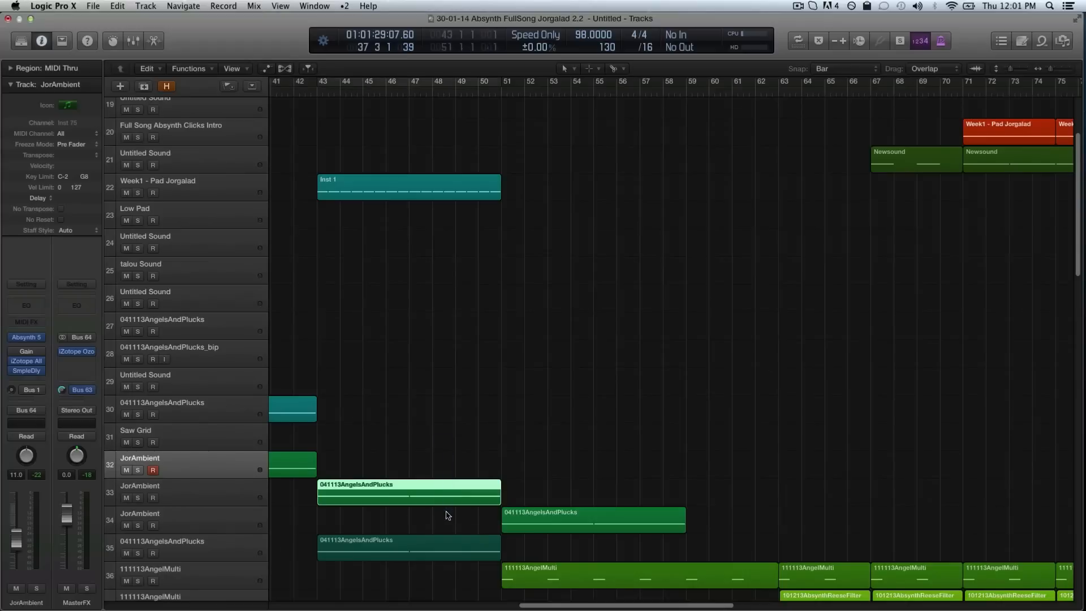
scroll(448, 516, down, 5)
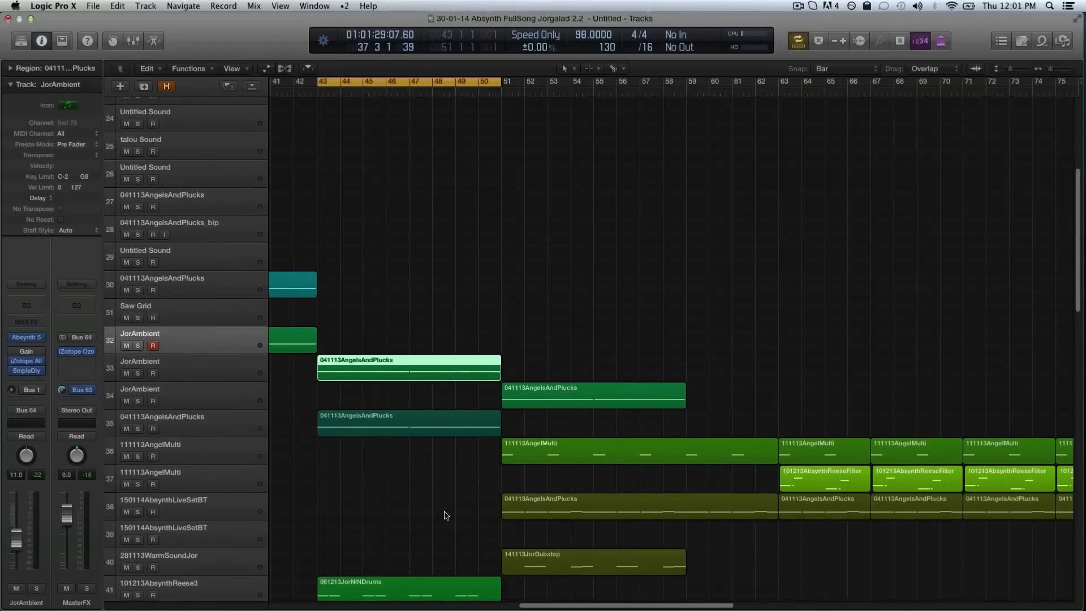
key(space)
scroll(444, 469, down, 3)
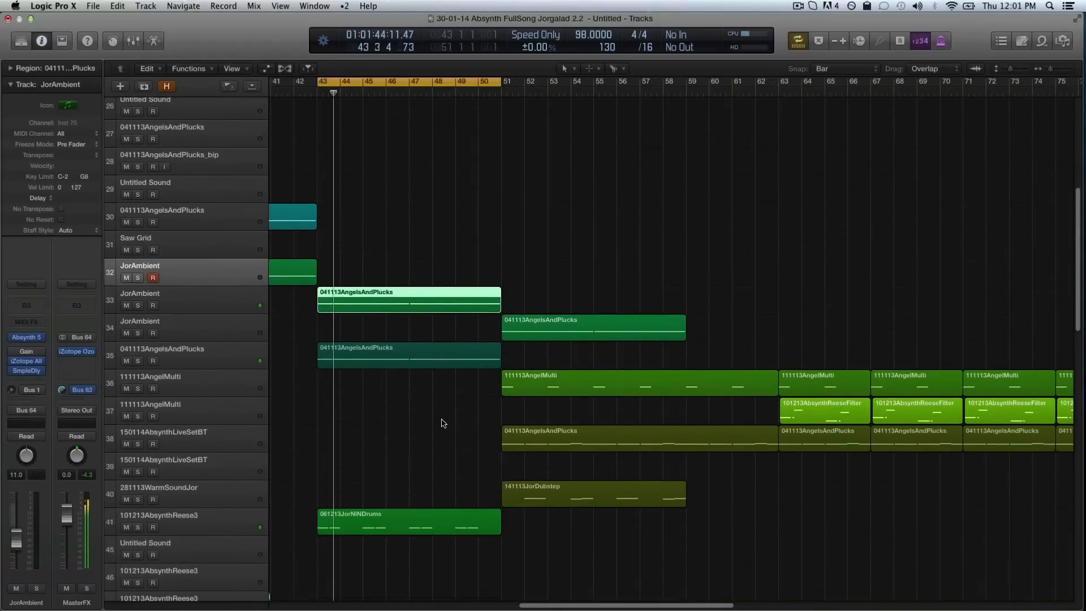
- Turn off cycle playback and briefly solo the 041113AngelsAndPlucks track 35 to hear it alone
click(253, 354)
key(c)
click(138, 361)
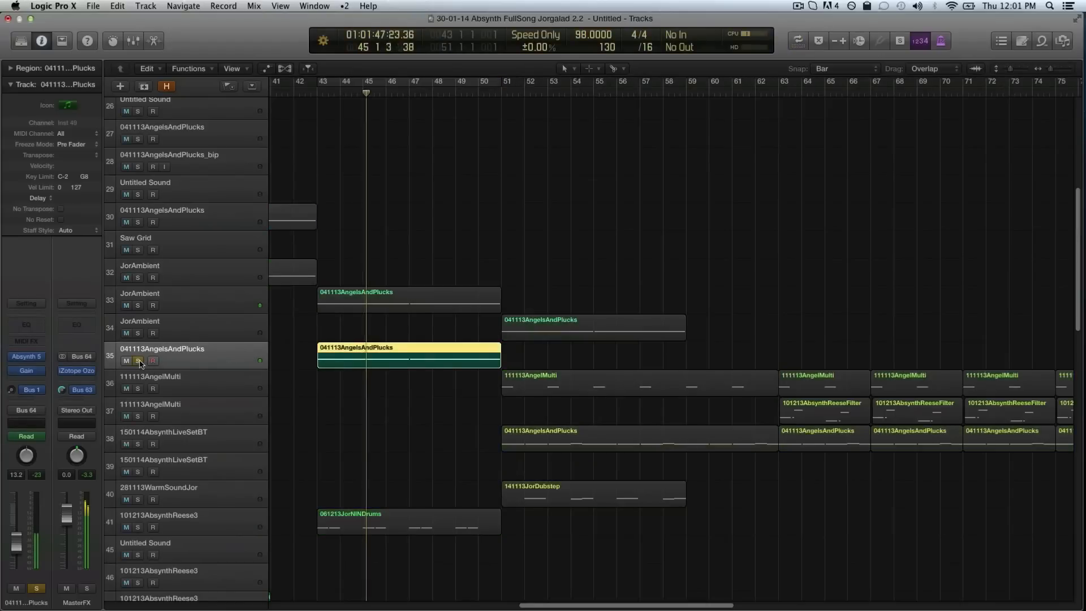
click(138, 361)
- Open Absynth 5 on JorAmbient track 33, set the effect's wet output to -11.5 and close the plug-in
click(177, 297)
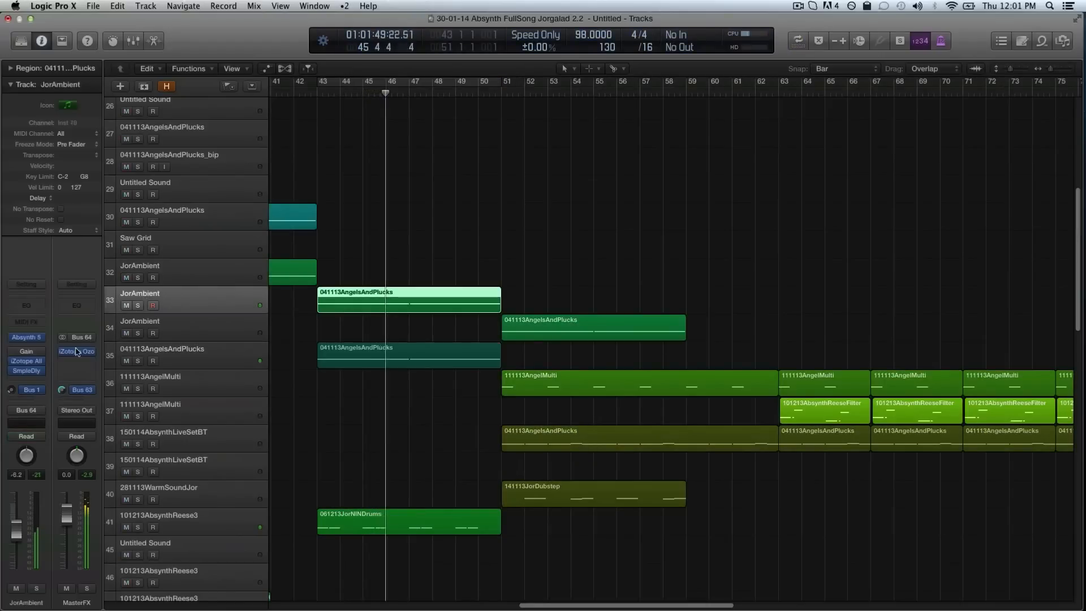
click(26, 337)
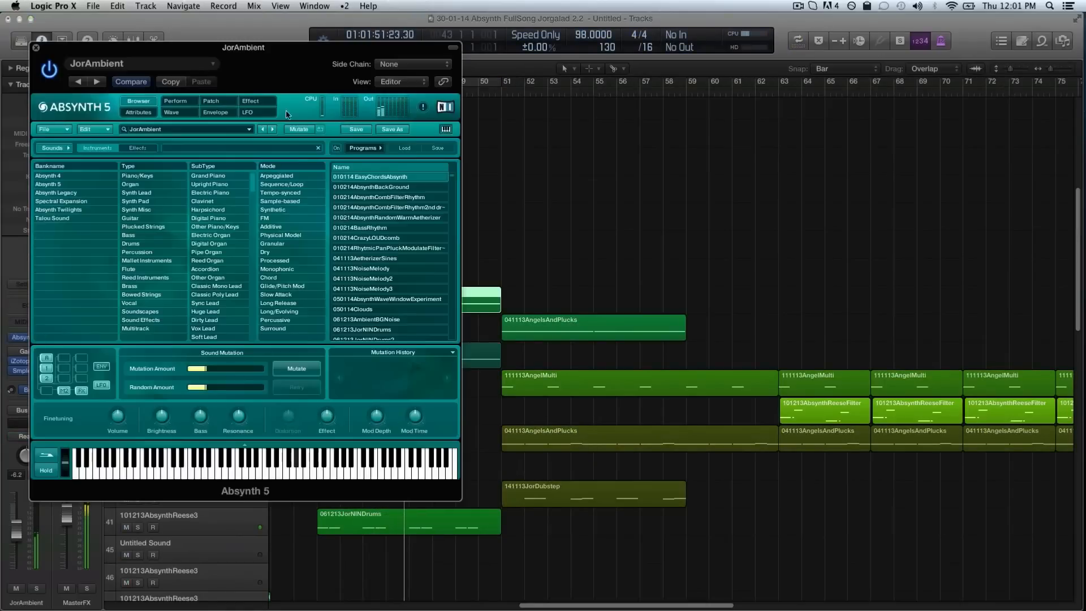
click(251, 101)
mouse_move(260, 170)
mouse_down()
mouse_move(274, 149)
mouse_move(256, 192)
mouse_move(281, 164)
mouse_move(258, 171)
mouse_up()
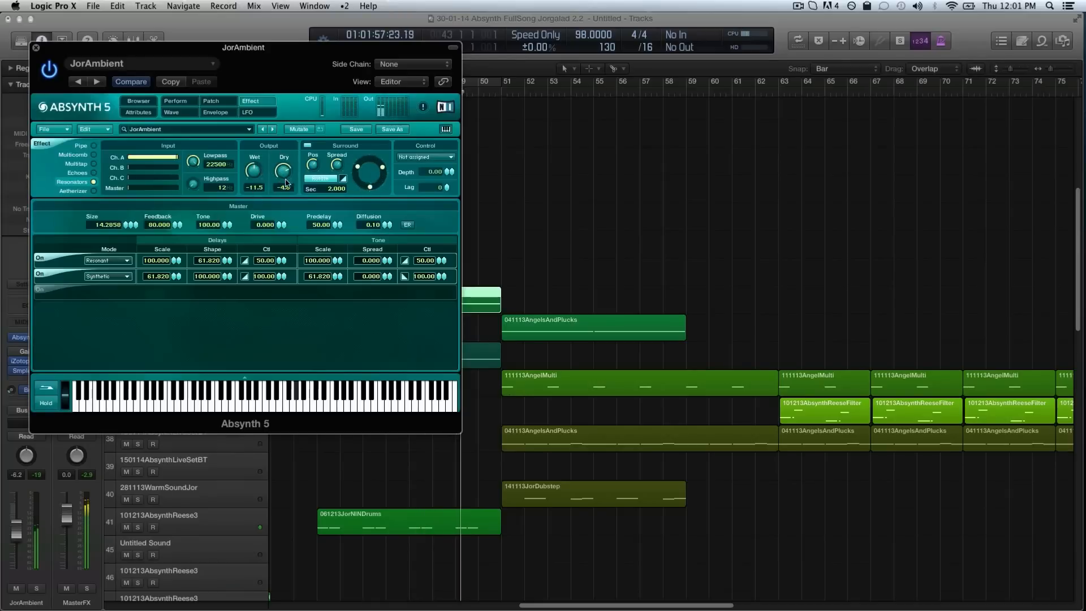
click(36, 51)
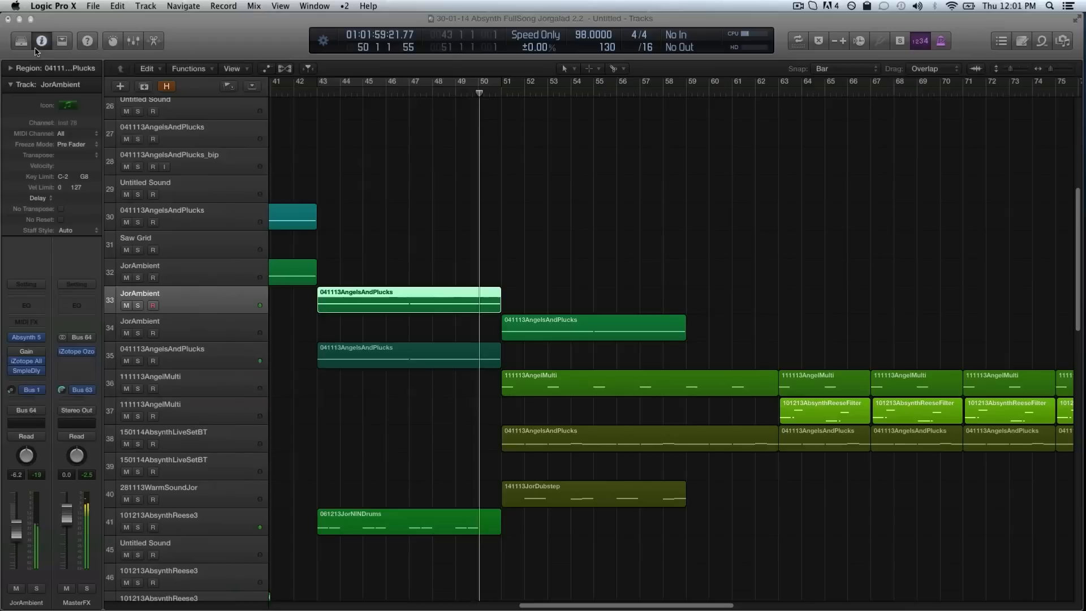
- Set the JorAmbient track 34 level to -4.8 dB and restart playback from bar 59
click(247, 330)
drag(16, 530, 16, 527)
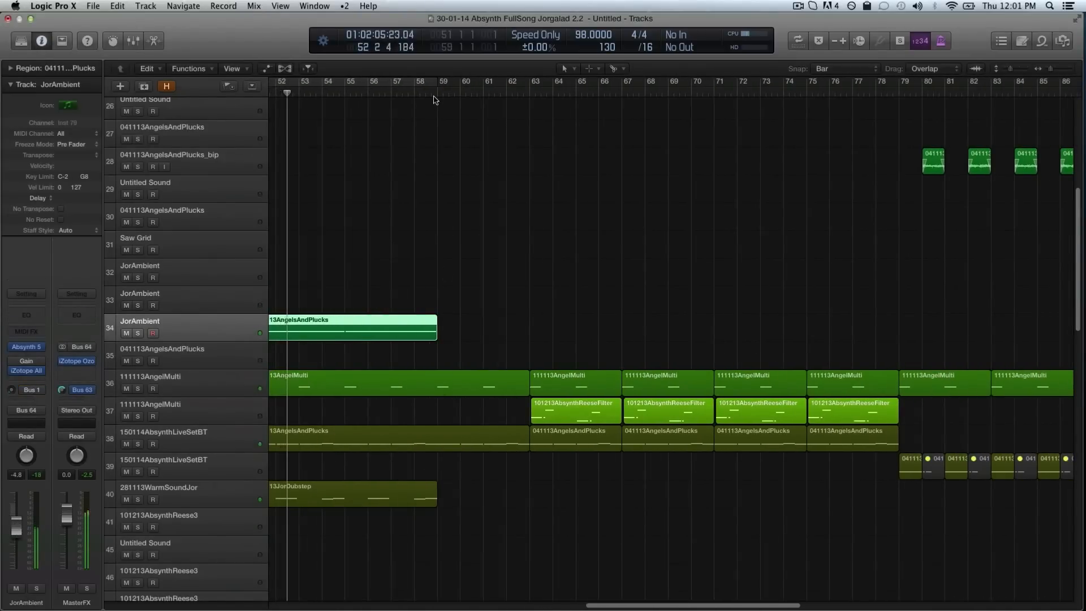
scroll(432, 95, down, 1)
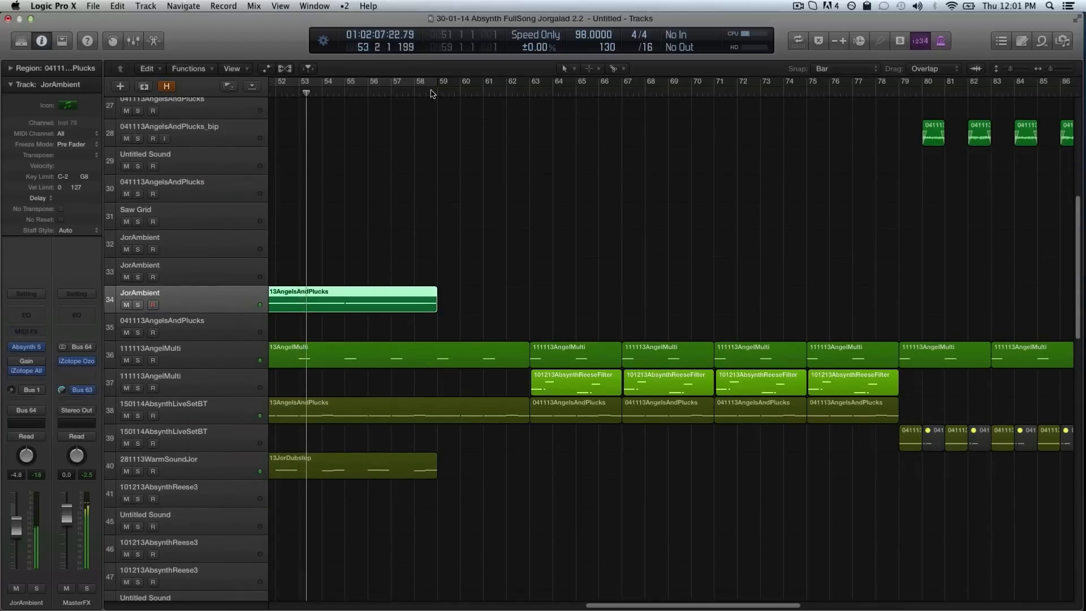
click(434, 93)
scroll(418, 164, left, 3)
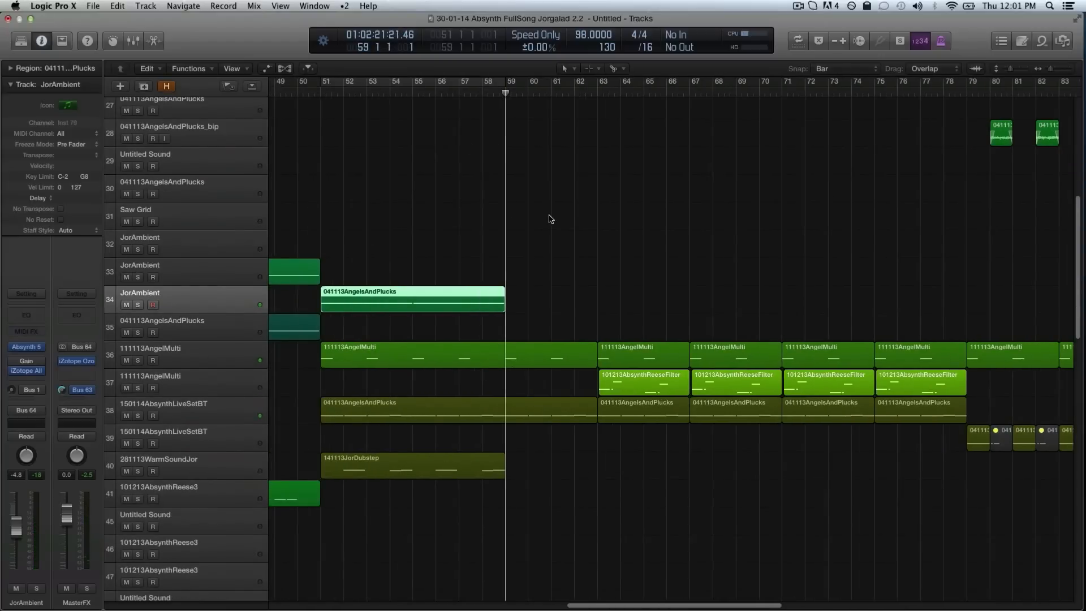
scroll(551, 219, down, 7)
scroll(553, 219, right, 3)
key(space)
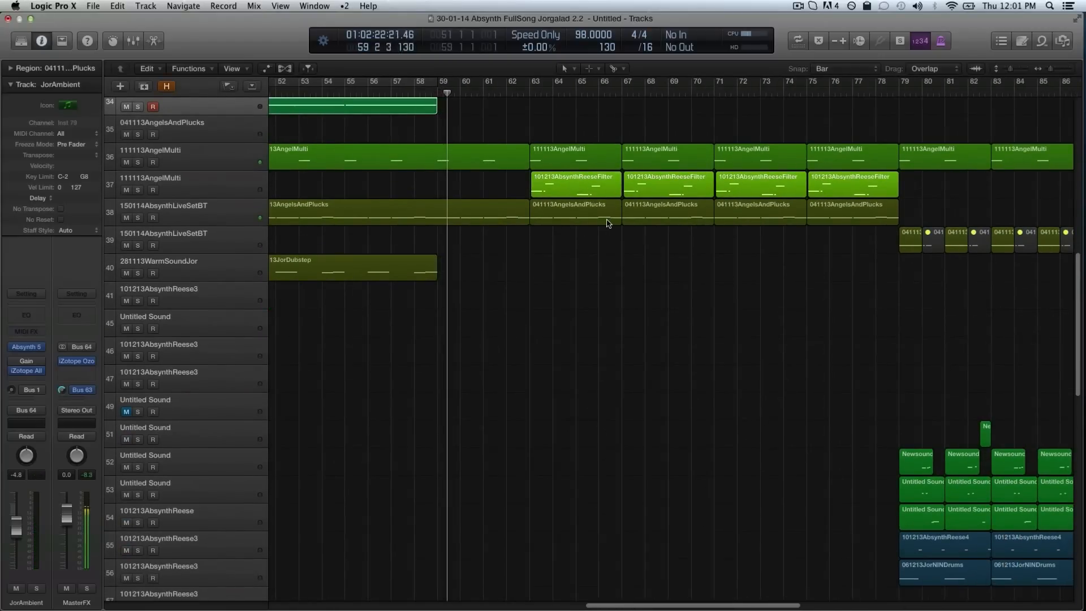
- Look through the drum, Absynth and pad tracks from bar 59 onward while the song plays
scroll(607, 223, down, 10)
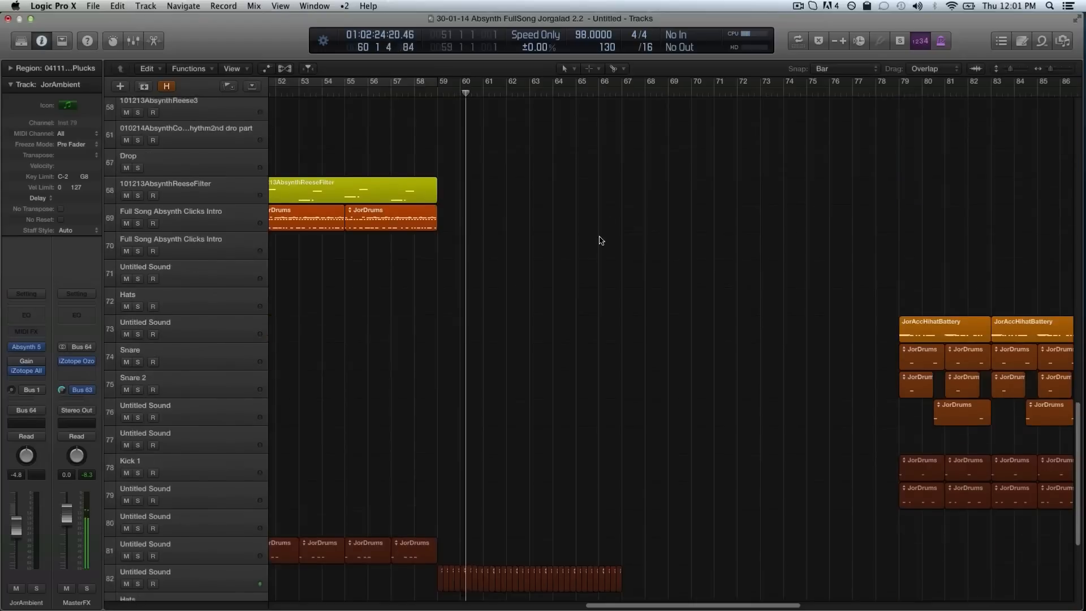
scroll(574, 283, down, 5)
scroll(574, 282, up, 15)
scroll(576, 283, right, 3)
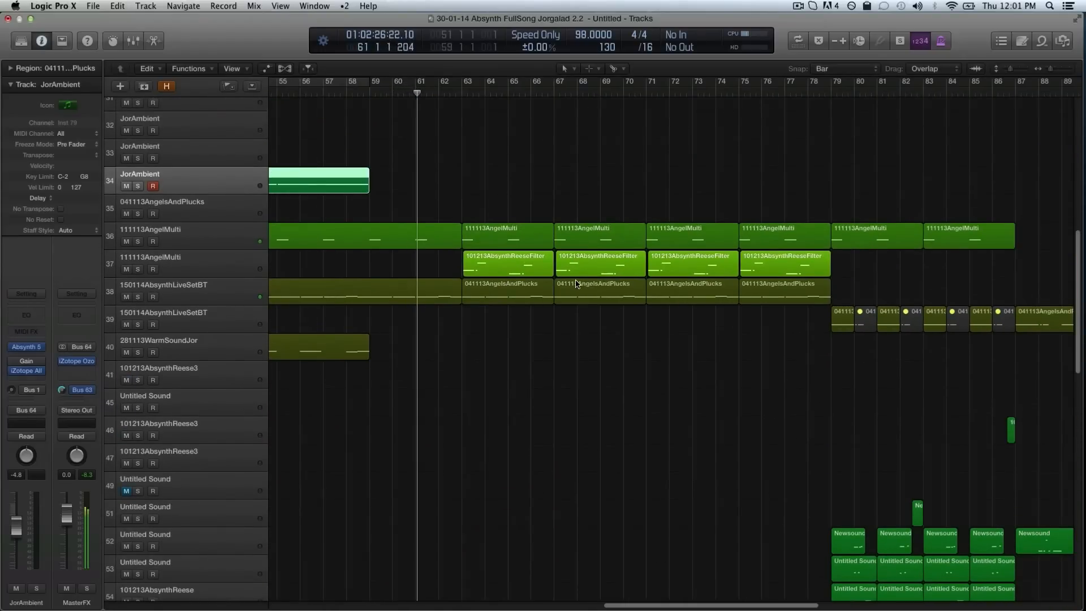
scroll(576, 283, up, 5)
scroll(577, 283, right, 1)
scroll(577, 283, up, 9)
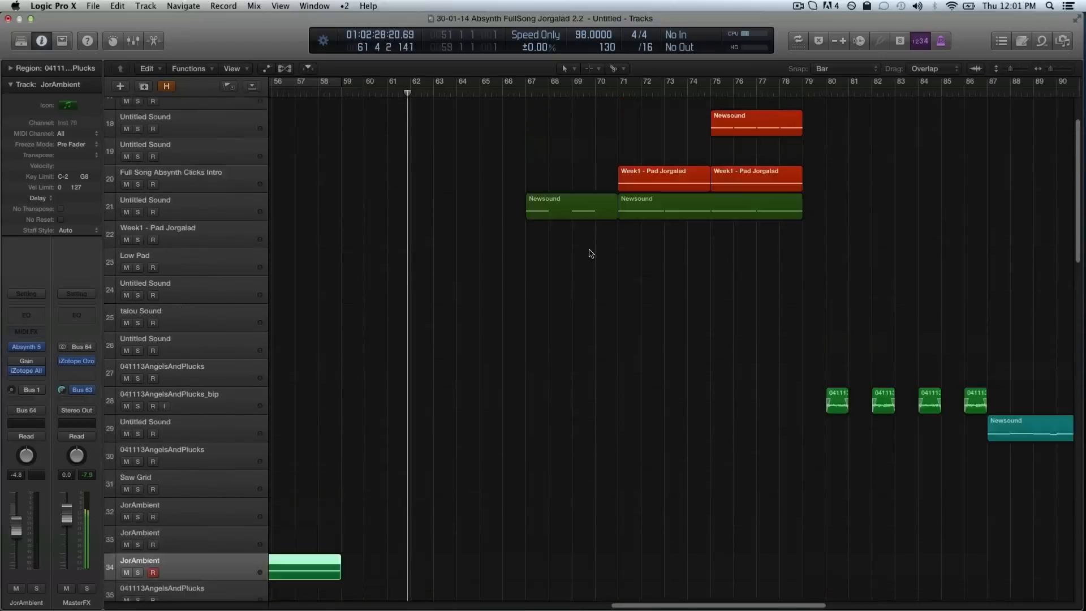
scroll(591, 253, up, 2)
scroll(591, 253, right, 3)
scroll(380, 269, right, 11)
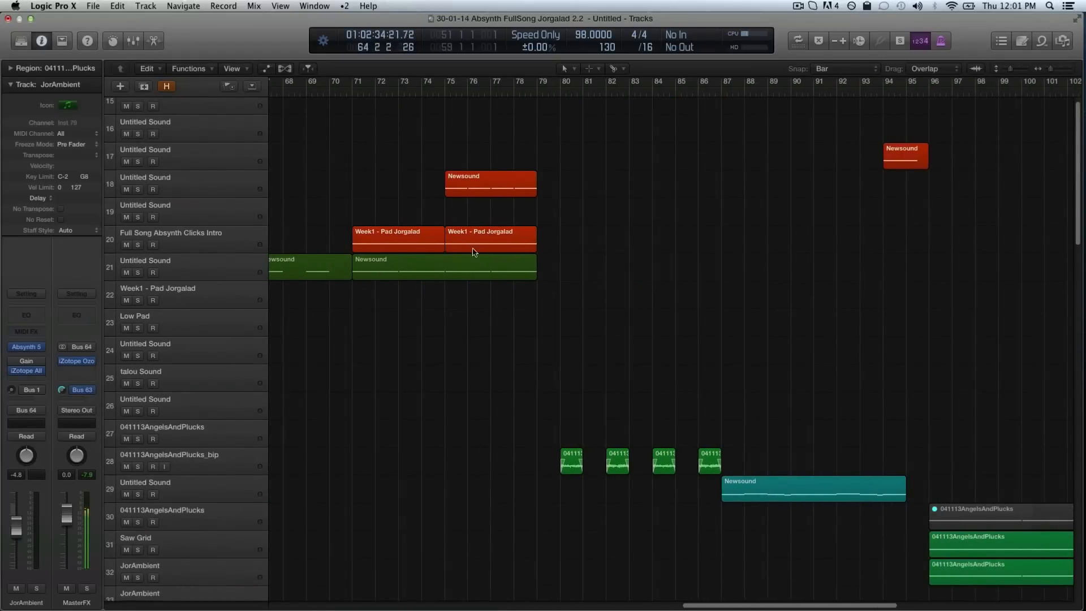
scroll(474, 252, left, 9)
- Jump playback ahead to bar 70 and view the regions in the following sections from bar 79 onward
click(532, 96)
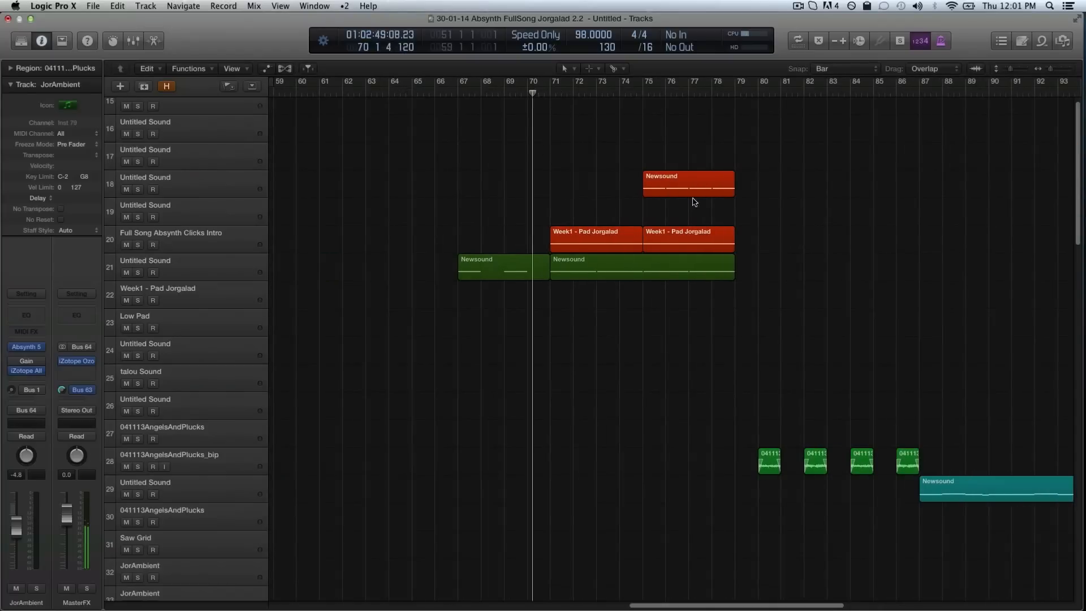
scroll(703, 230, right, 12)
scroll(704, 230, down, 12)
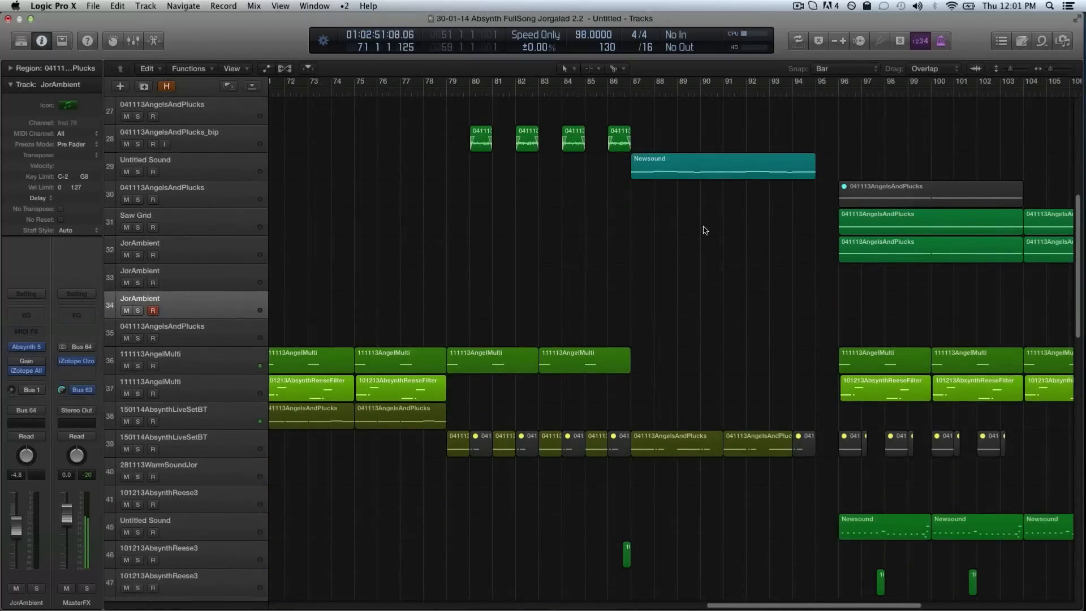
scroll(704, 230, down, 10)
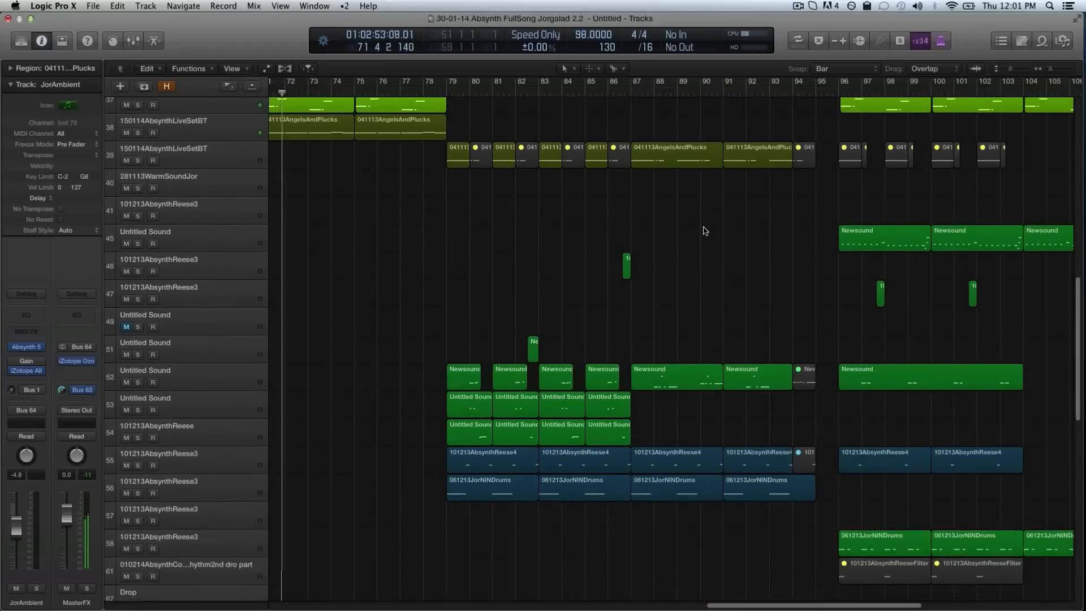
- Lower the MasterFX level to -13.0 dB during playback, ride it back up and reset it to 0.0 dB
key(XF86AudioRaiseVolume)
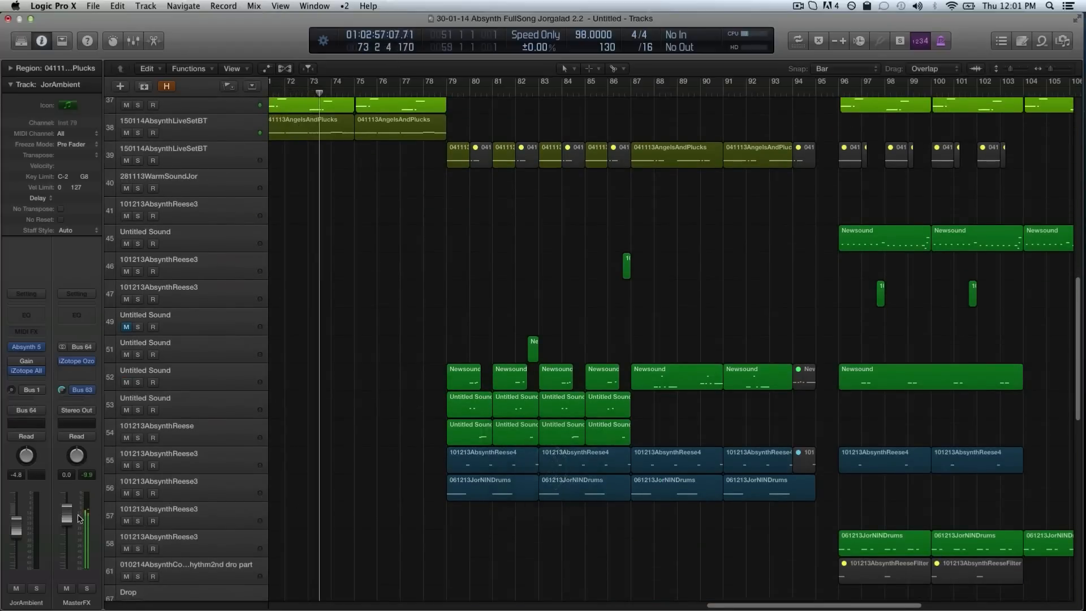
drag(68, 516, 84, 570)
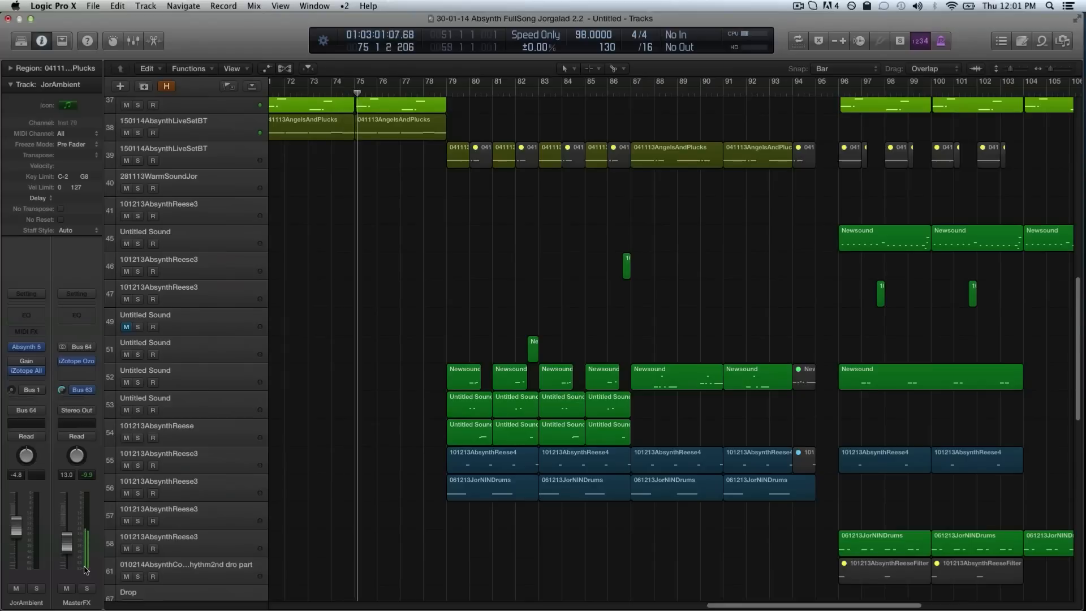
drag(85, 570, 85, 563)
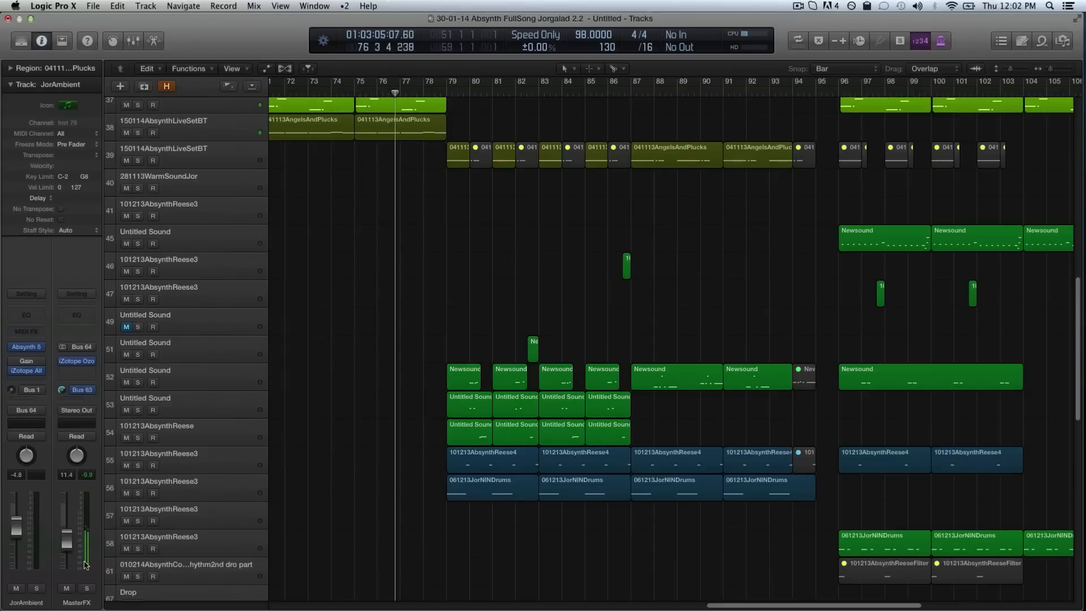
drag(85, 565, 86, 516)
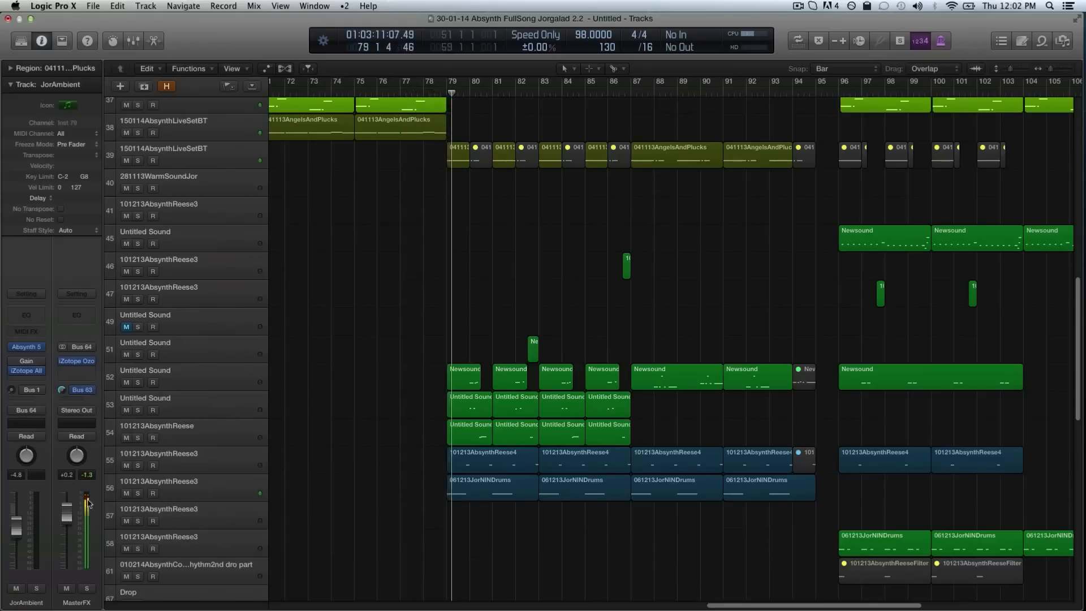
double_click(73, 474)
text(0)
key(Return)
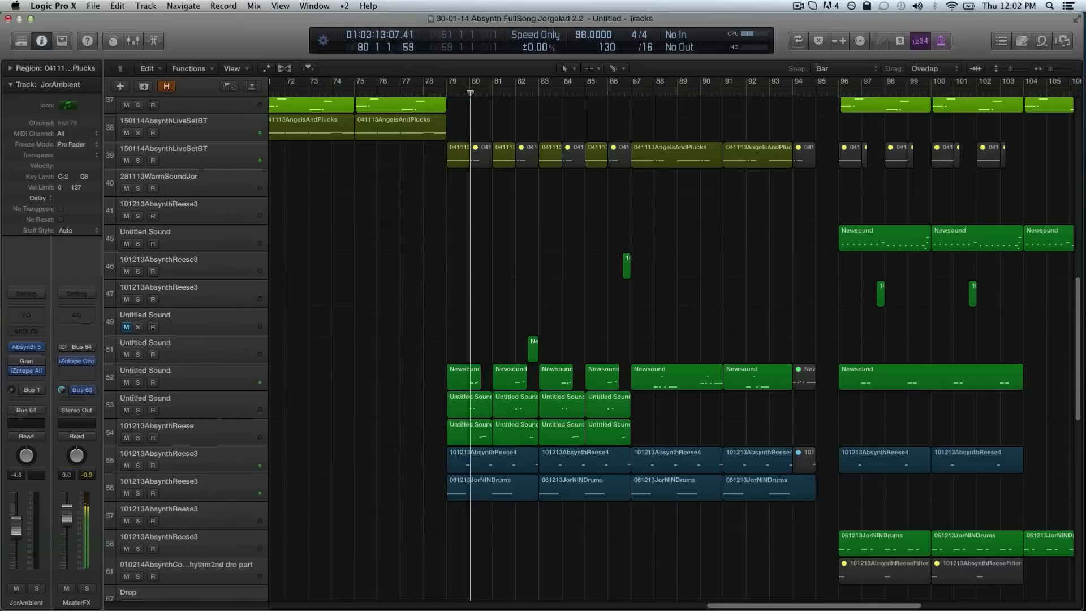
key(XF86AudioRaiseVolume)
- Select the regions on tracks 51 to 56 between bars 79 and 87 and set the cycle range to them
scroll(371, 369, right, 5)
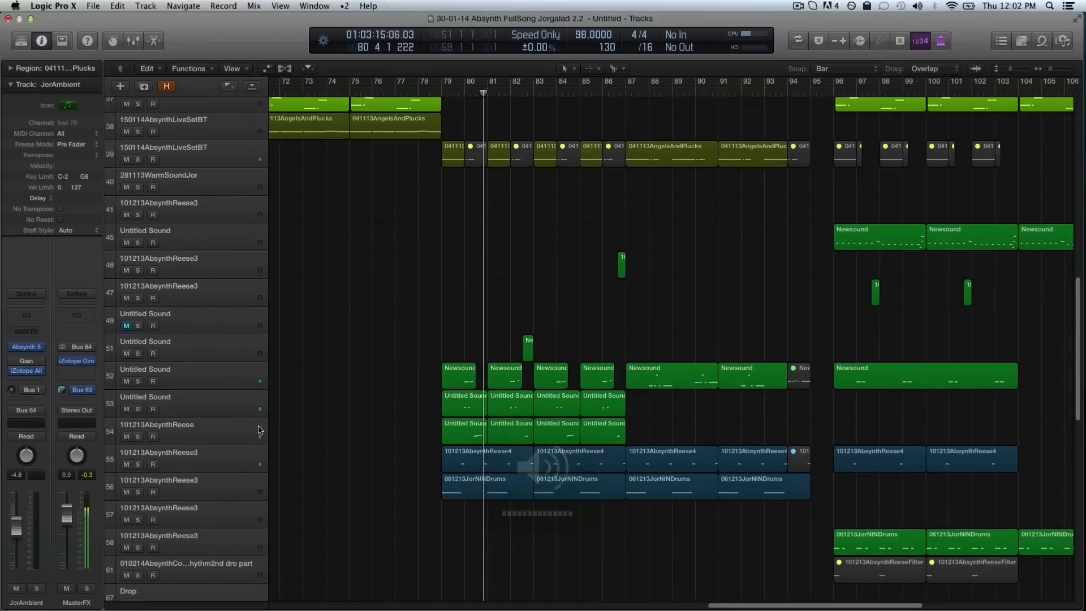
click(382, 396)
key(super+Right)
key(super+Right)
key(super+Right)
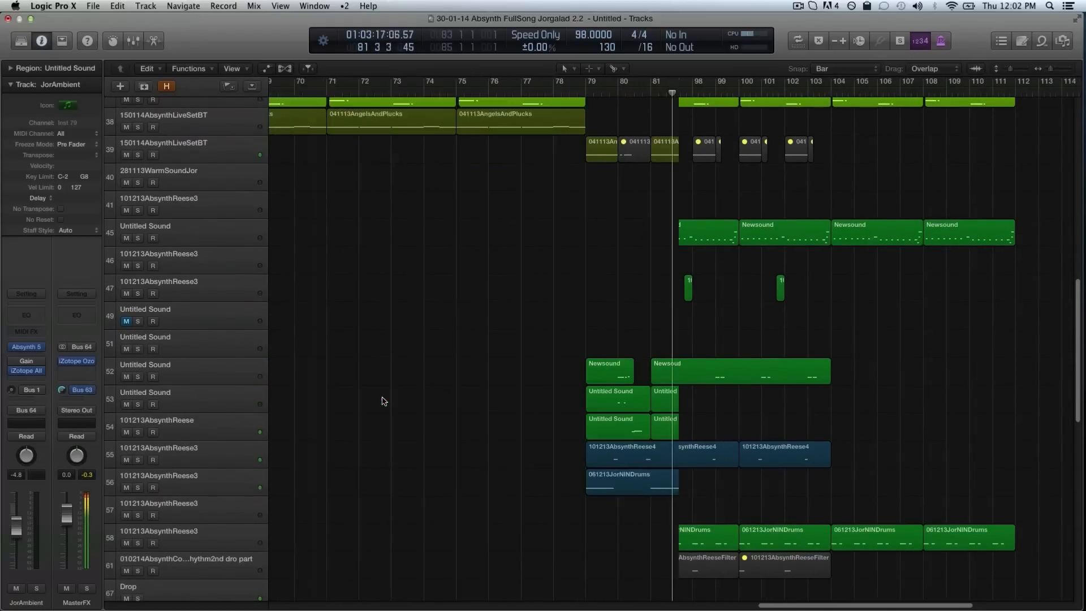
drag(485, 296, 917, 516)
key(u)
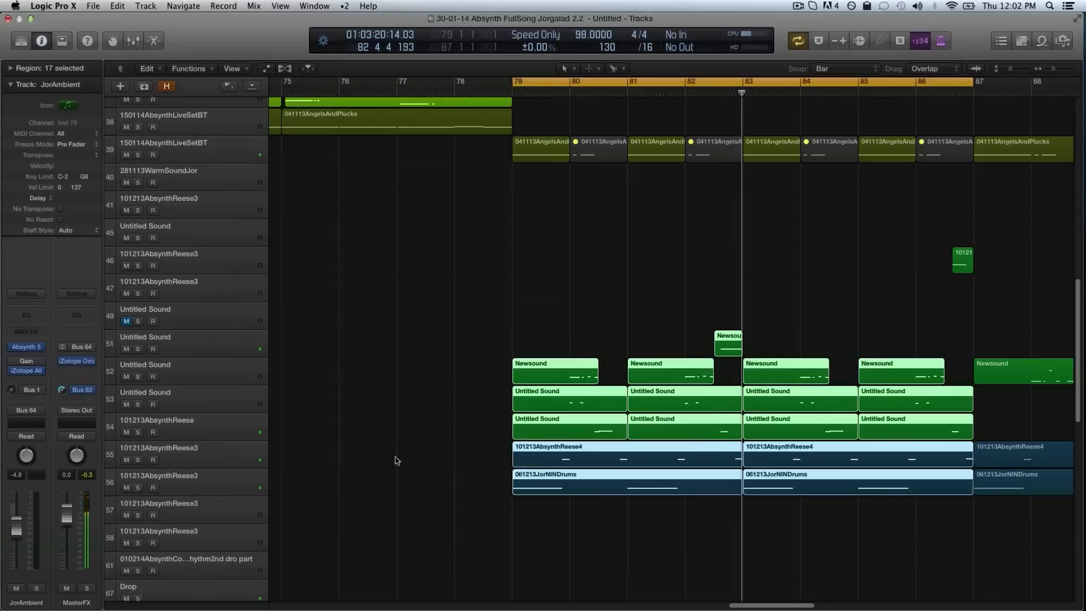
- Solo the 101213AbsynthReese3 track 56 with its two 061213JorNINDrums regions and play the cycled section
click(229, 481)
key(super+Down)
key(super+Down)
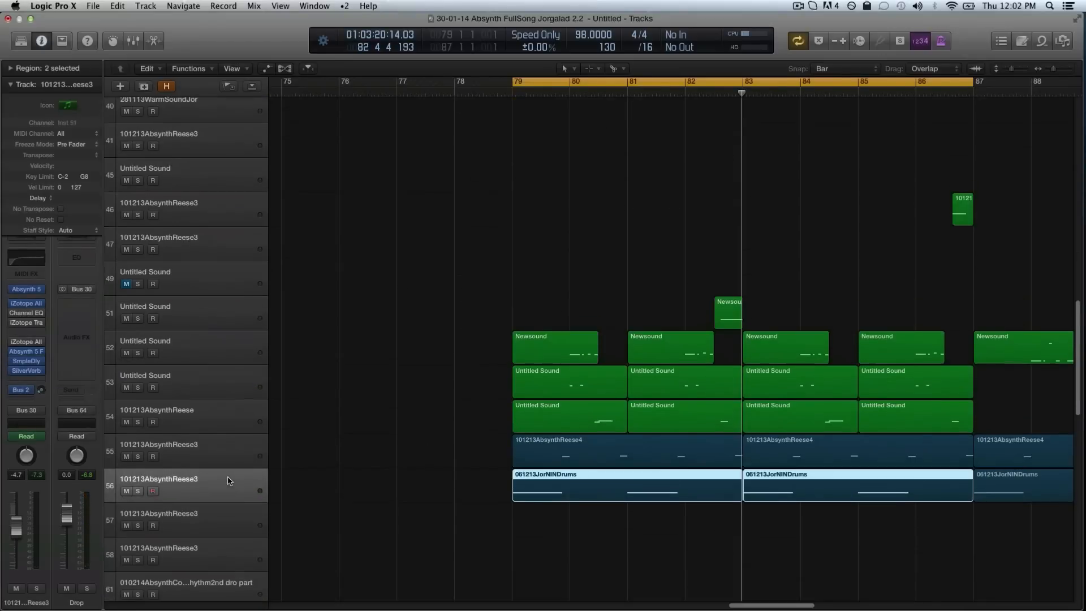
key(super+Down)
key(super+Right)
scroll(229, 481, right, 3)
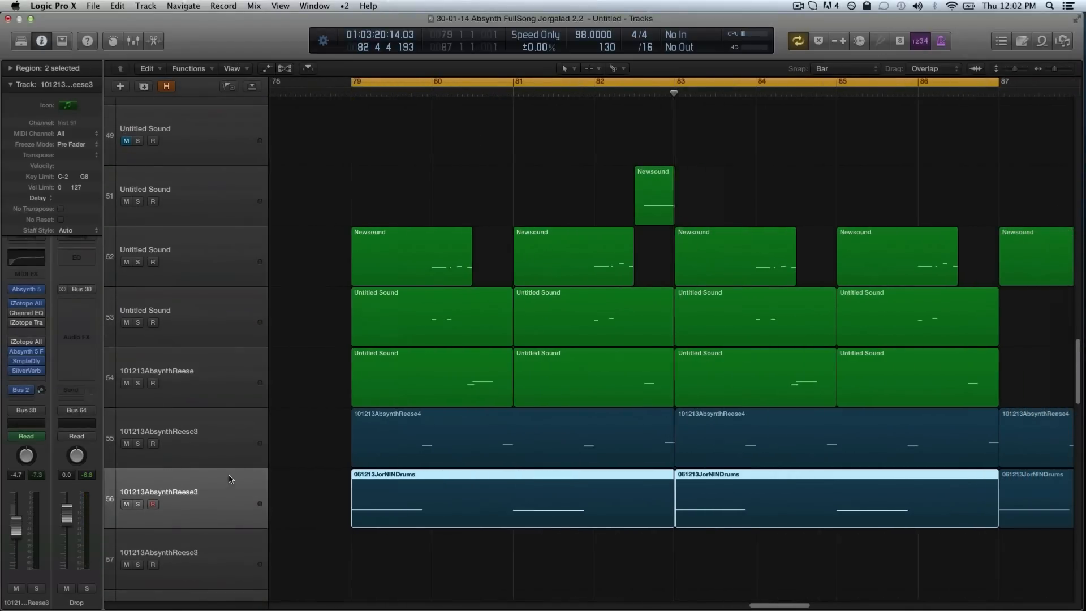
click(139, 504)
key(space)
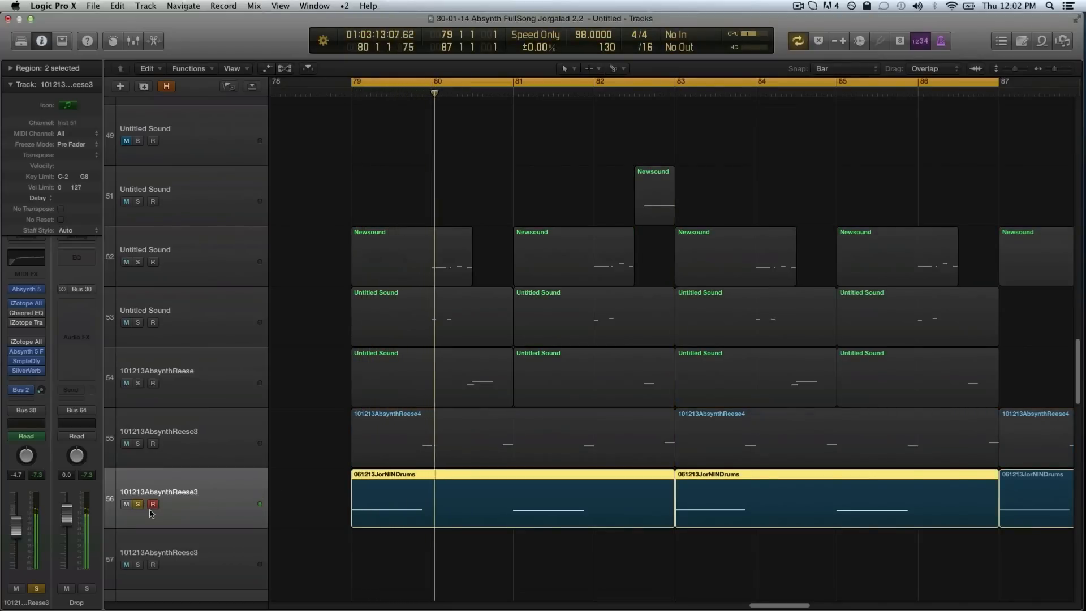
- Remove the Channel EQ, iZotope Trash 2 and second iZotope Alloy 2 inserts from track 56
click(43, 313)
click(52, 330)
click(43, 323)
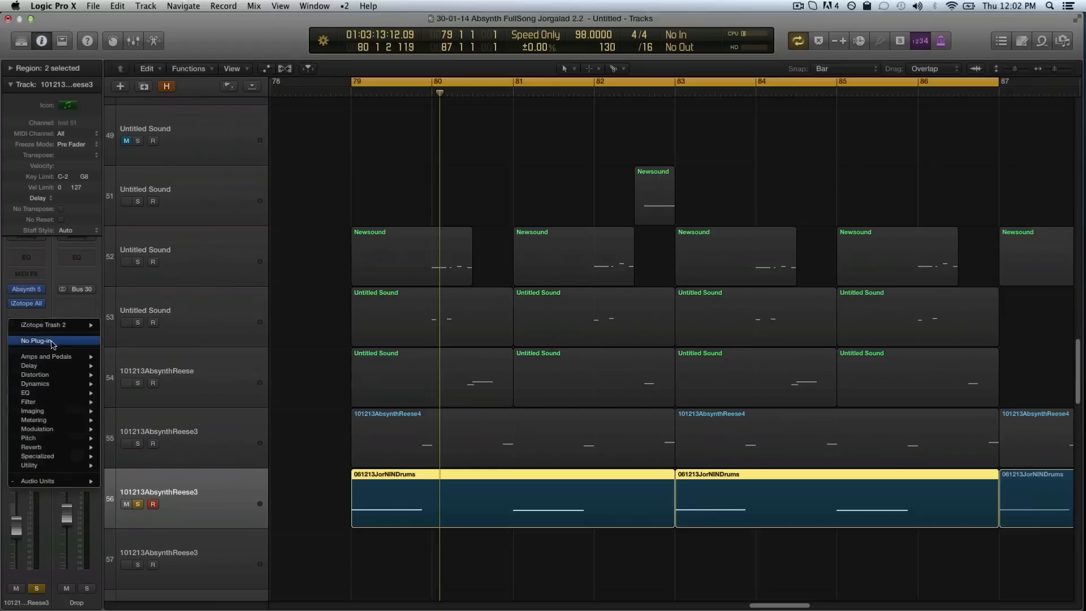
click(52, 341)
click(41, 346)
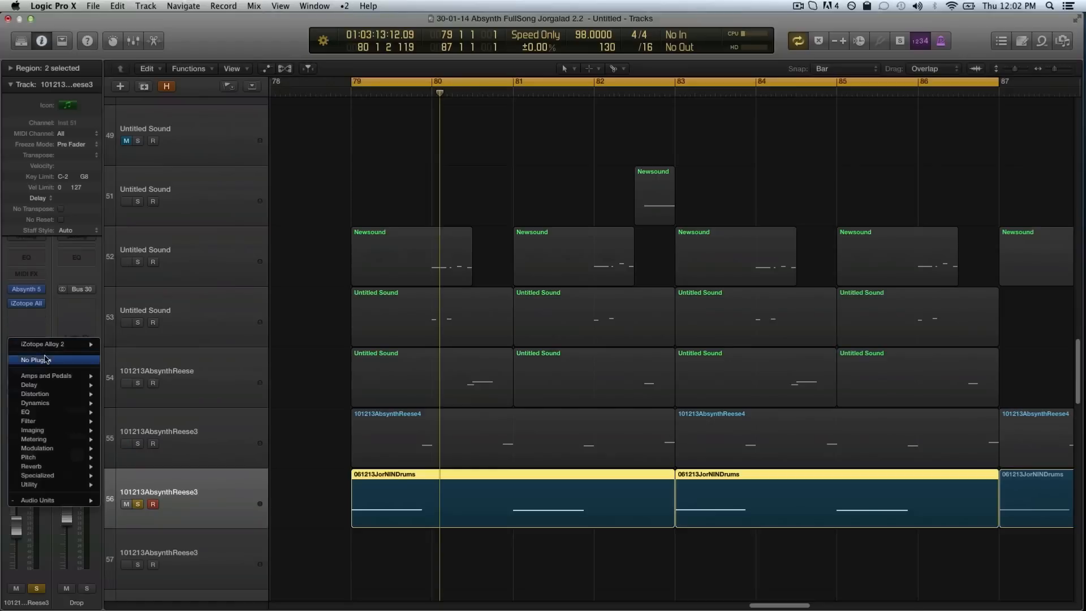
click(28, 355)
- Close the gap in track 56's insert chain and open the remaining iZotope Alloy 2 plug-in
mouse_move(26, 352)
mouse_down()
mouse_move(26, 313)
mouse_move(30, 336)
mouse_up()
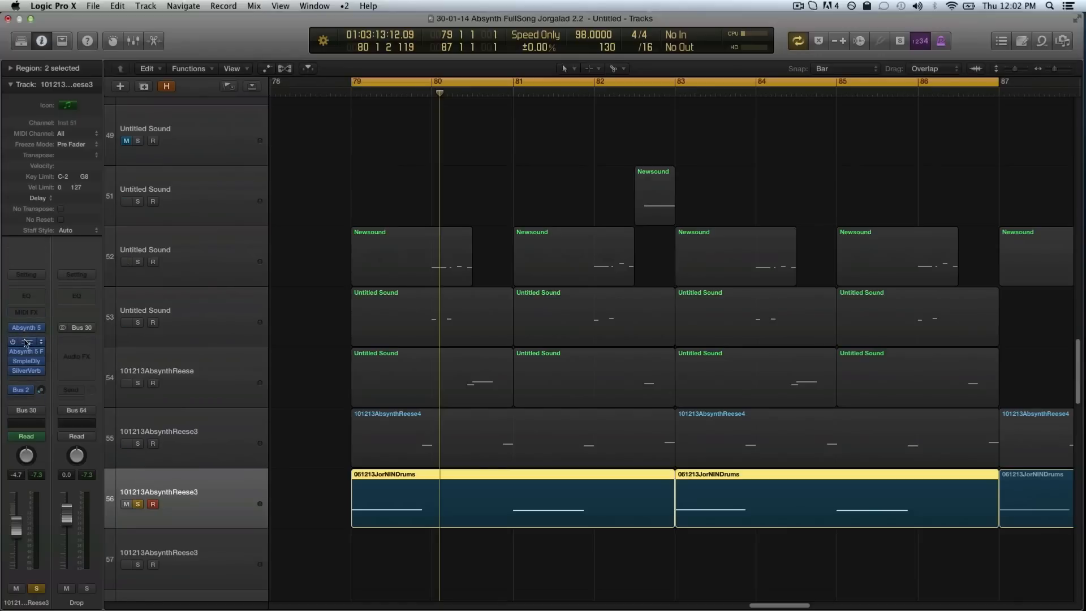
click(26, 342)
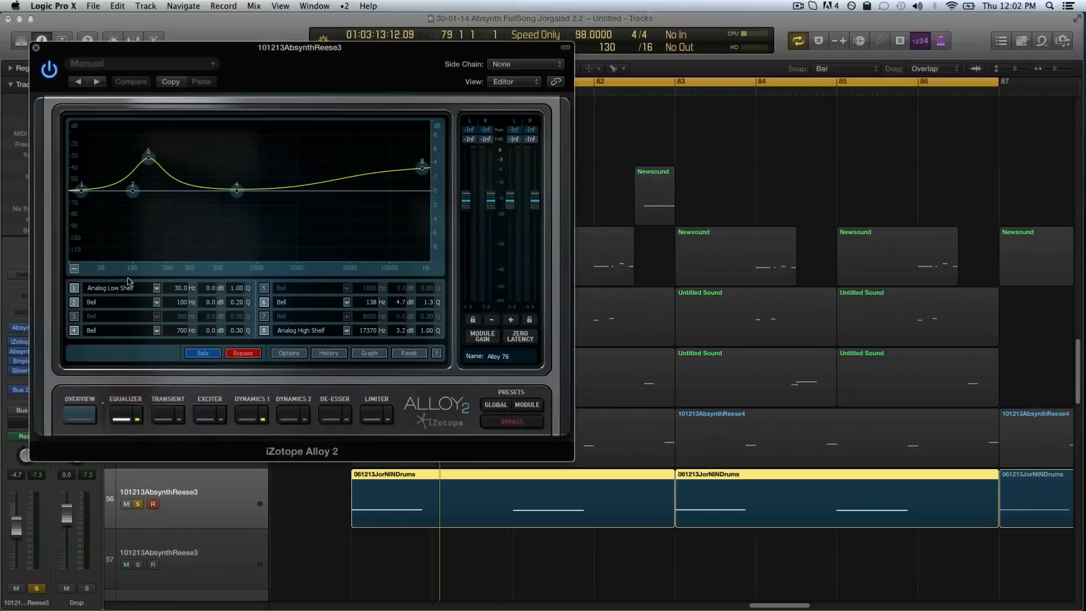
- Open track 56's Absynth 5 FX insert in place of Alloy 2 and check the track's automation
click(36, 50)
click(28, 352)
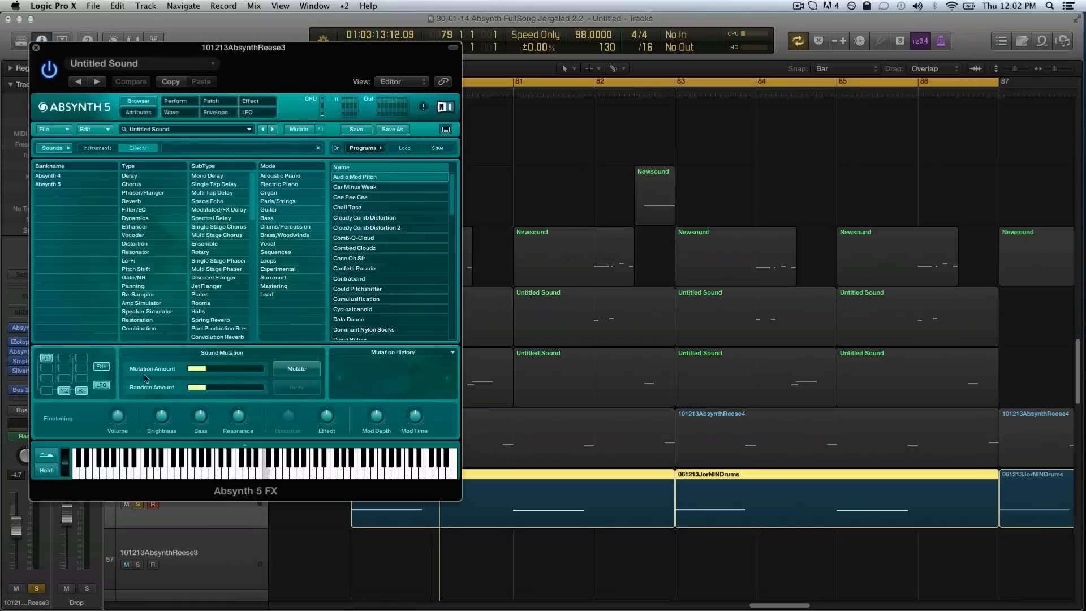
key(a)
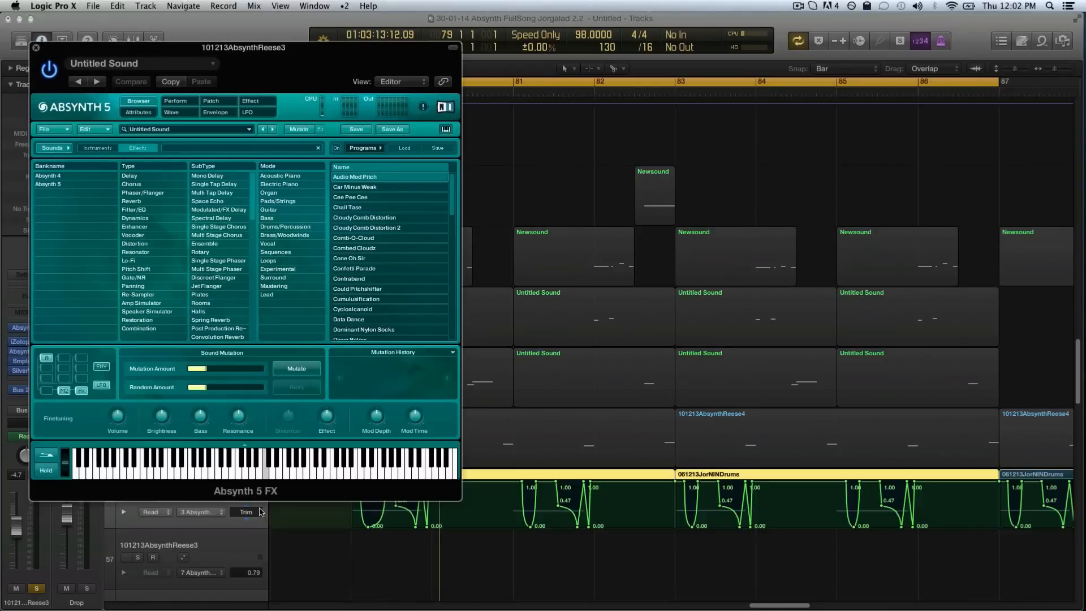
key(a)
drag(269, 50, 533, 21)
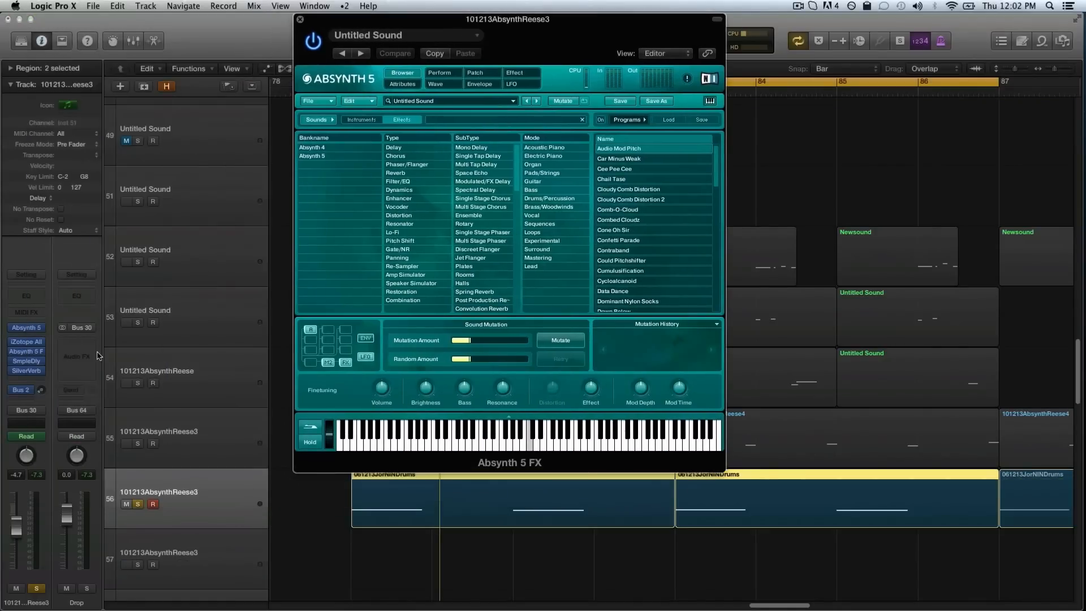
- Open track 56's Sample Delay insert and try different right-channel delay amounts during playback
click(26, 361)
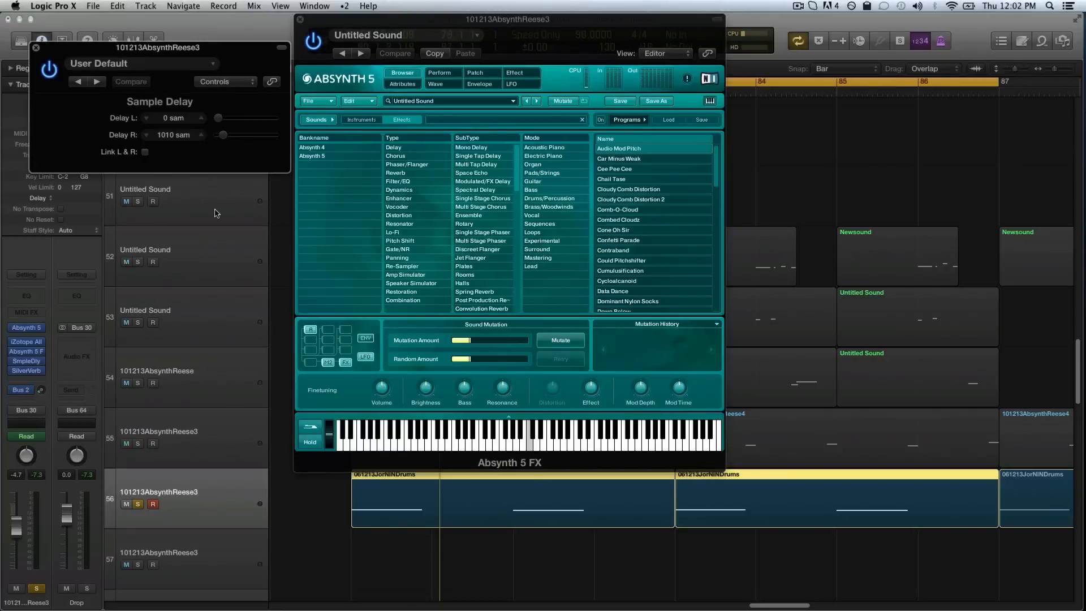
key(space)
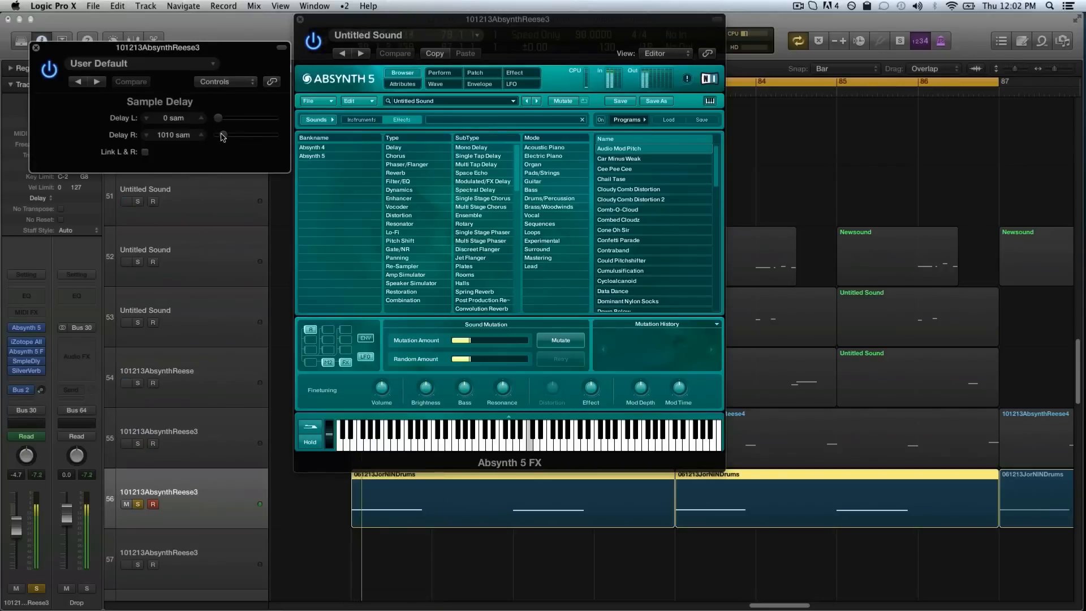
drag(222, 136, 201, 139)
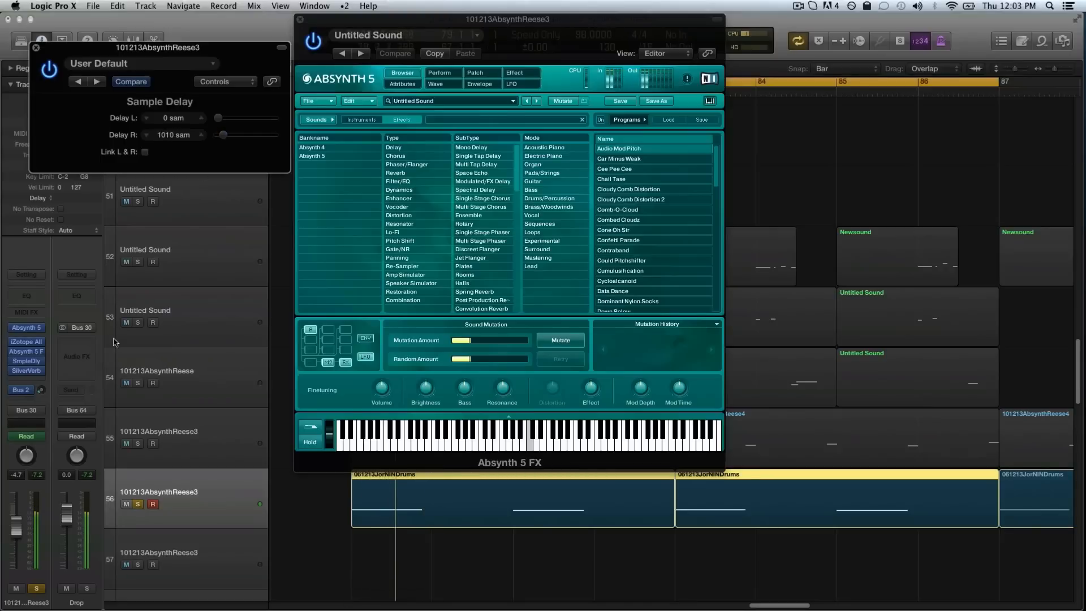
- Inspect the SilverVerb insert on track 56 and close all open effect plug-in windows
click(31, 371)
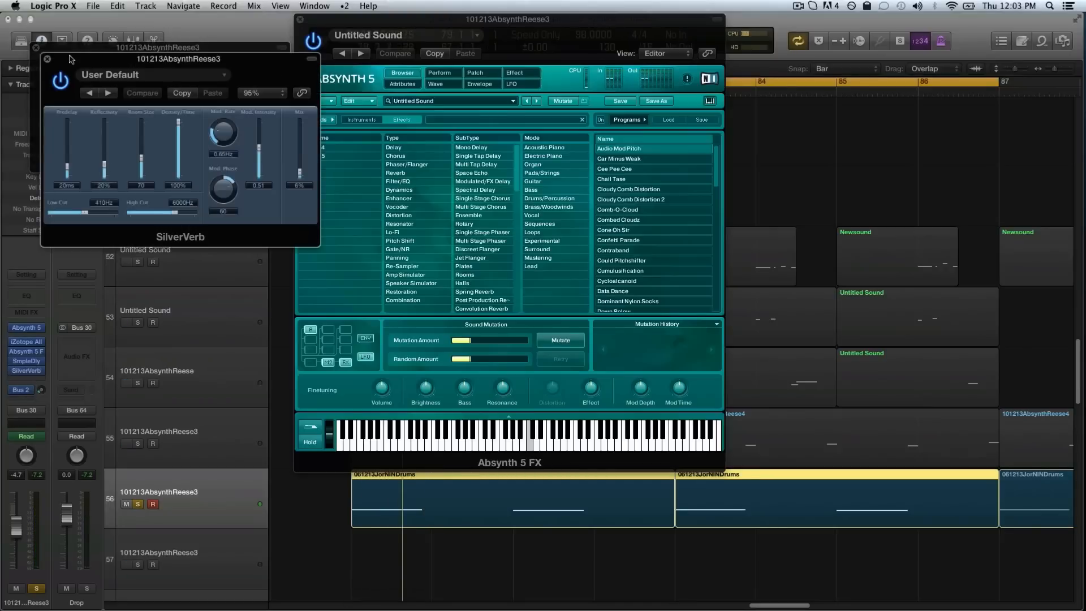
click(47, 57)
click(37, 47)
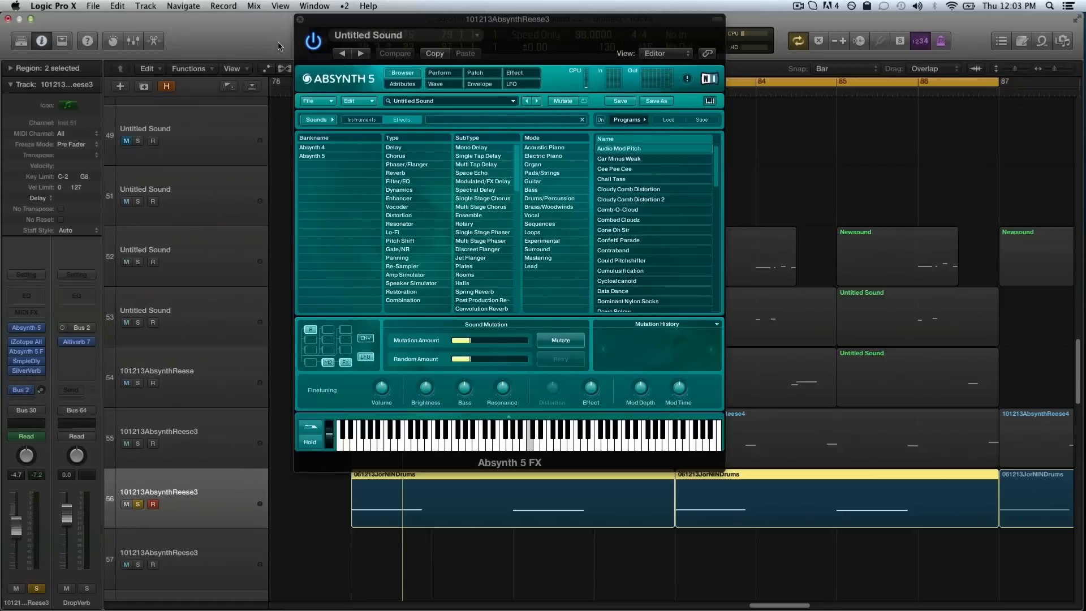
click(297, 19)
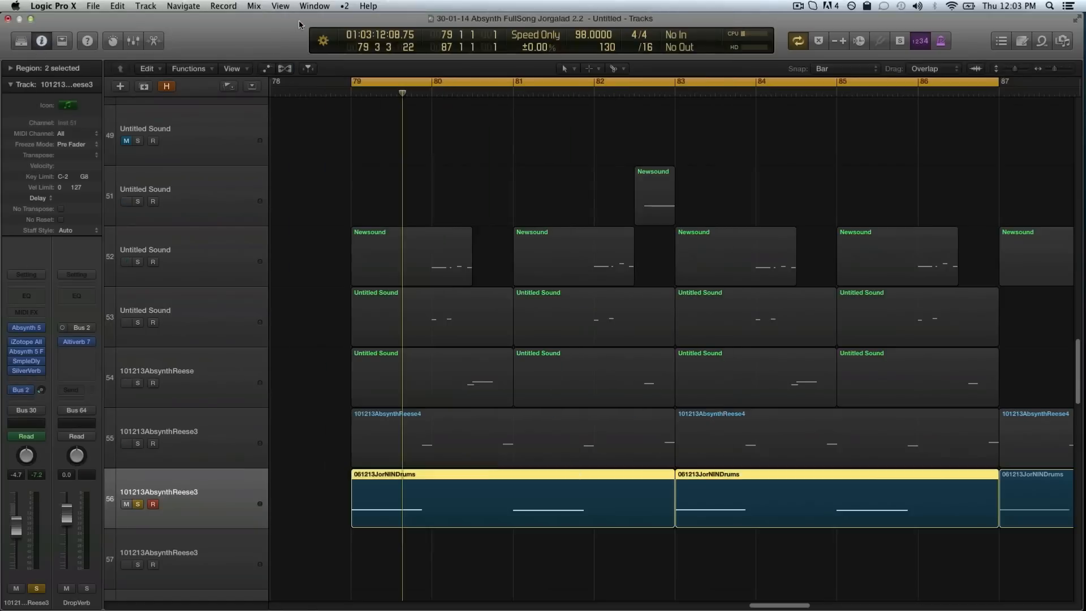
- Open track 56's Absynth 5 instrument, display its patch and switch off oscillator B
click(25, 329)
click(213, 101)
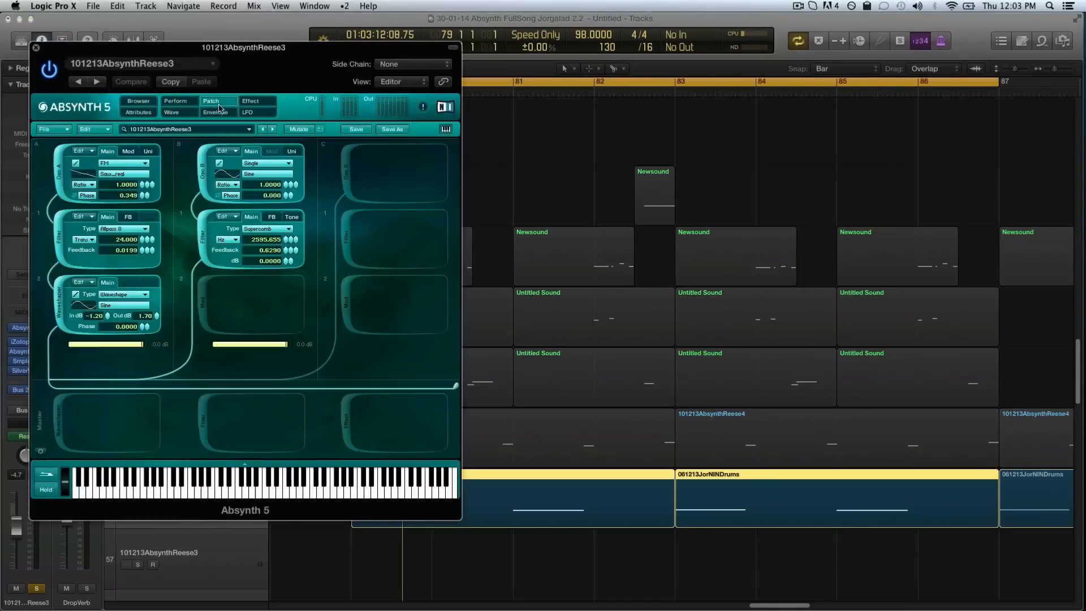
drag(284, 70, 464, 144)
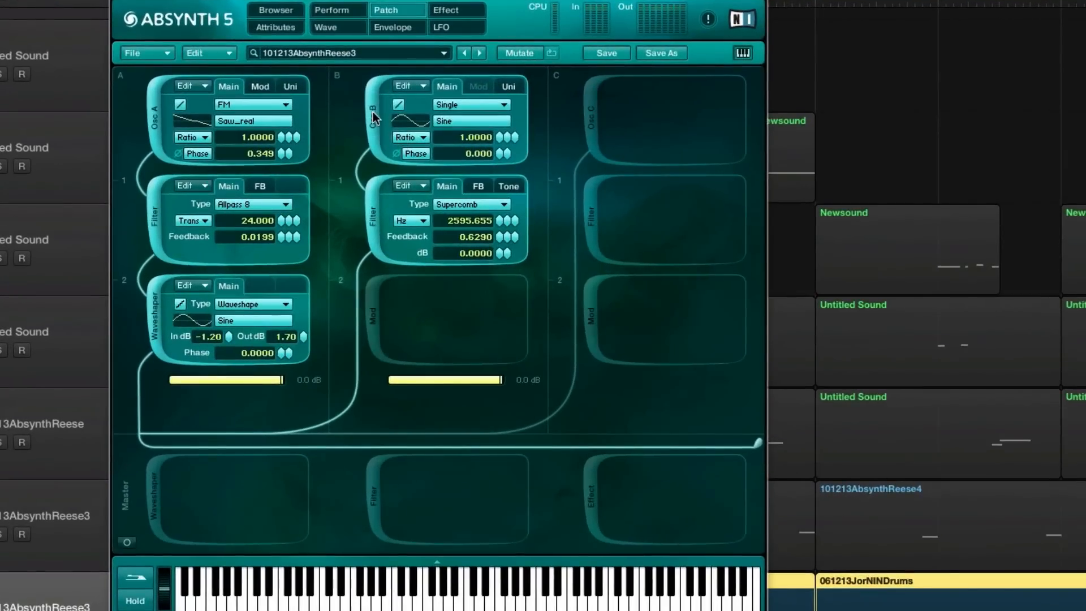
click(372, 111)
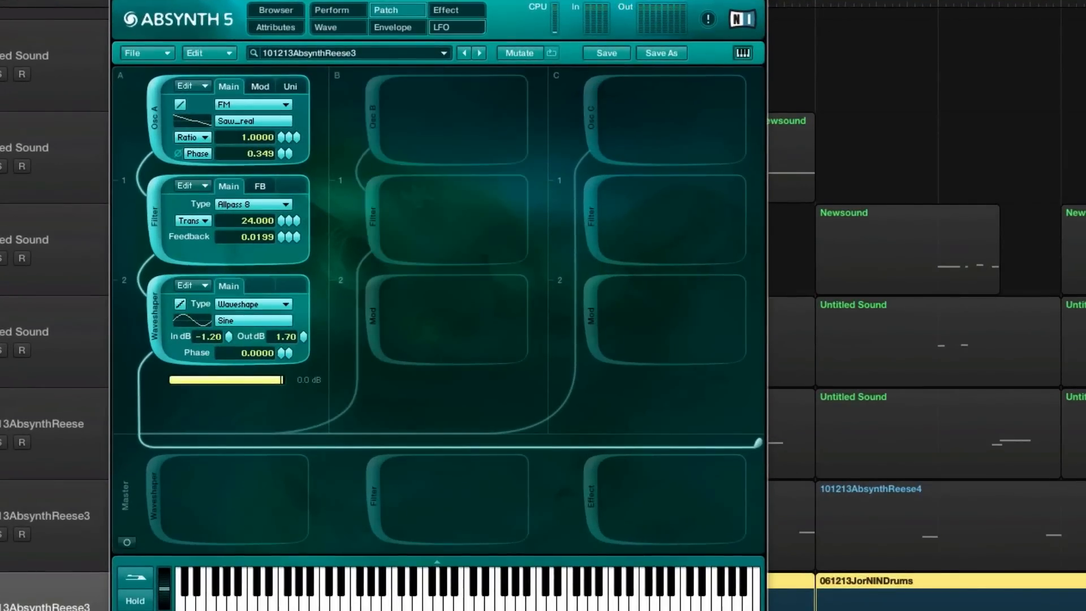
- Switch the pitch units of oscillator A's modulator and main oscillator to Trans
click(261, 88)
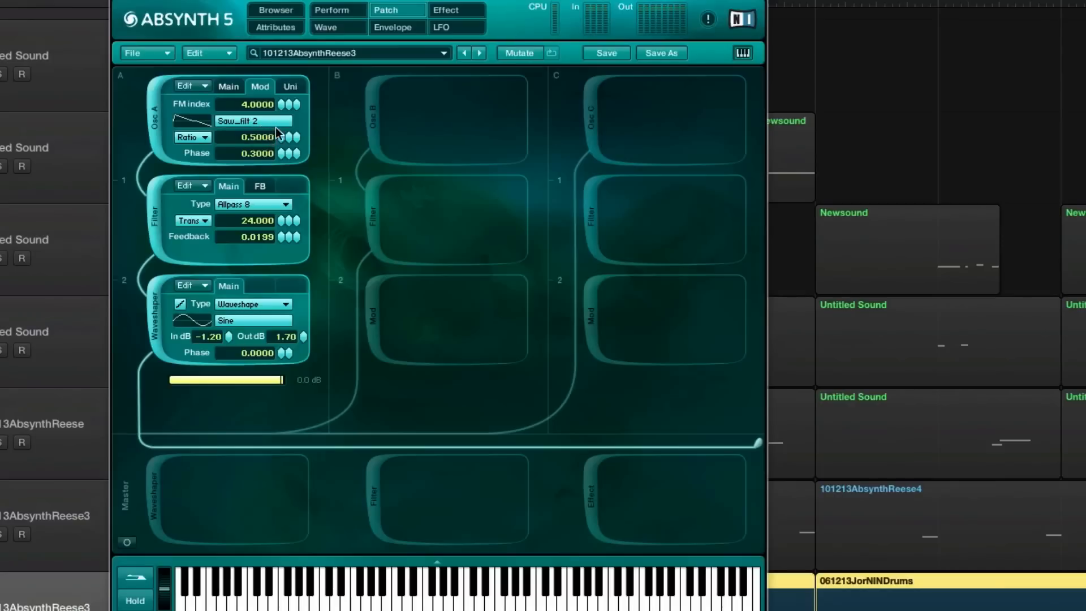
click(205, 138)
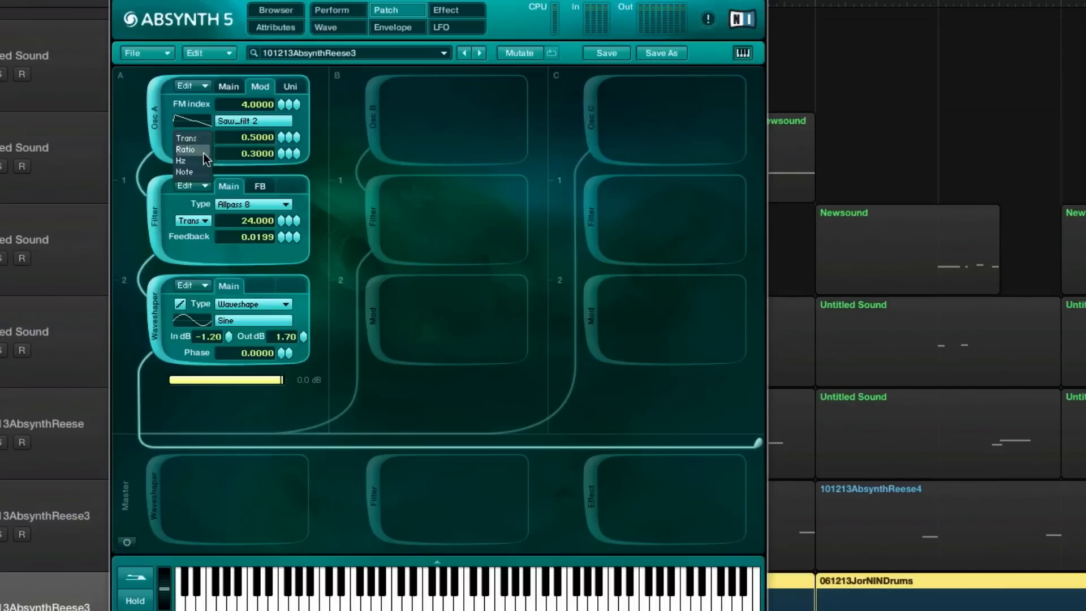
click(198, 138)
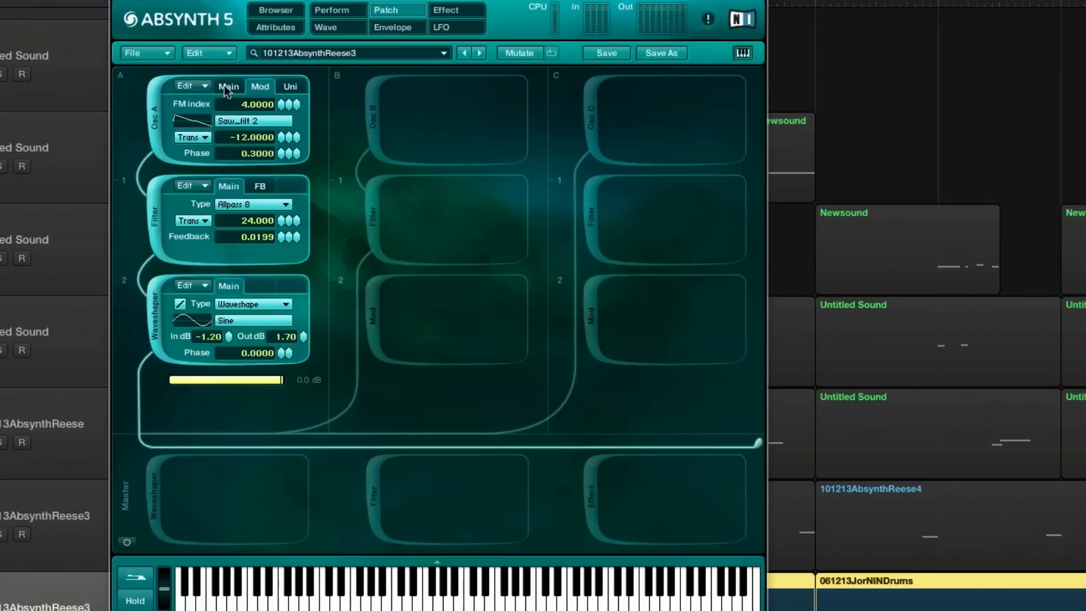
click(228, 87)
click(201, 136)
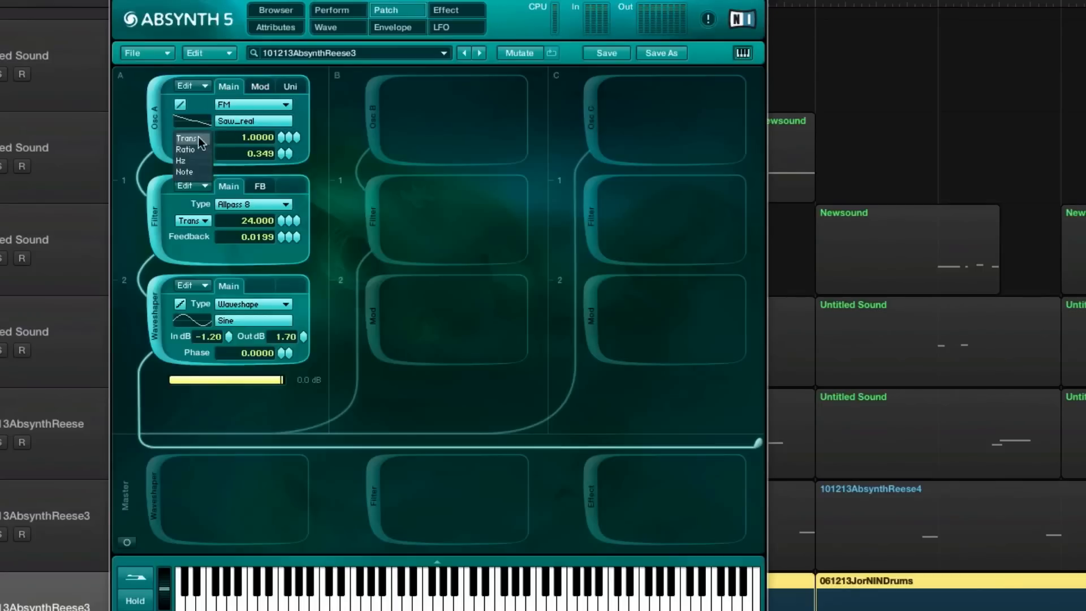
click(198, 136)
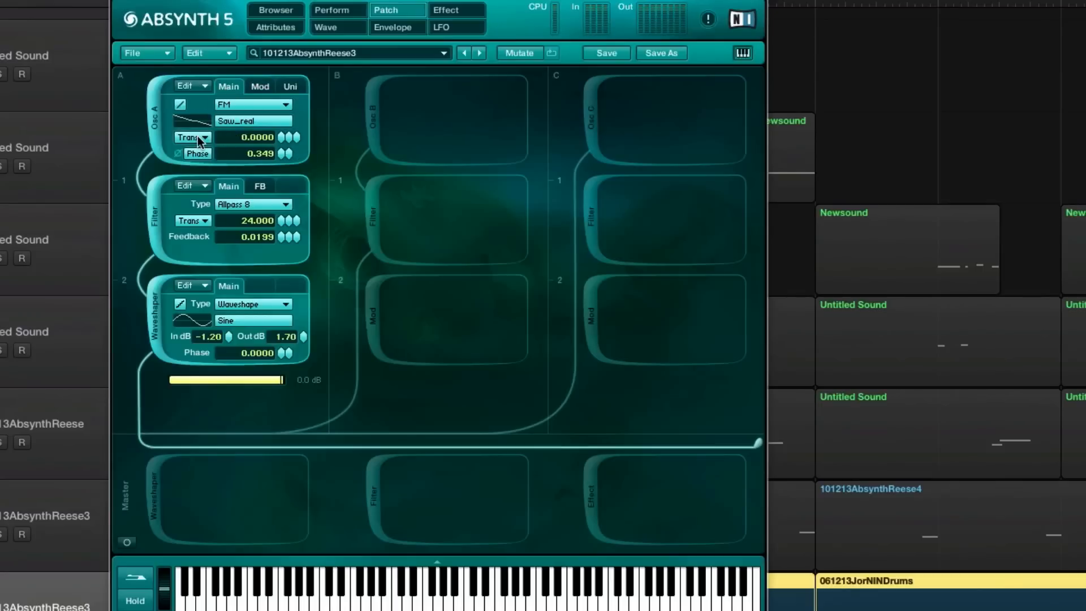
- Return the pitch units of oscillator A's main oscillator and modulator to Ratio
click(198, 136)
click(196, 147)
click(258, 88)
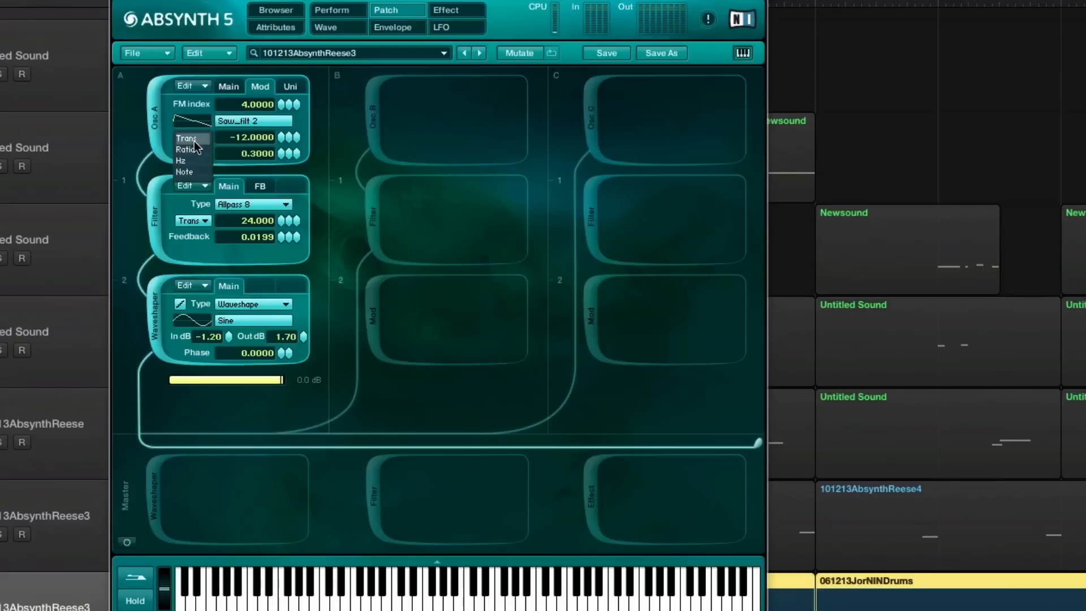
click(195, 141)
click(194, 137)
click(198, 149)
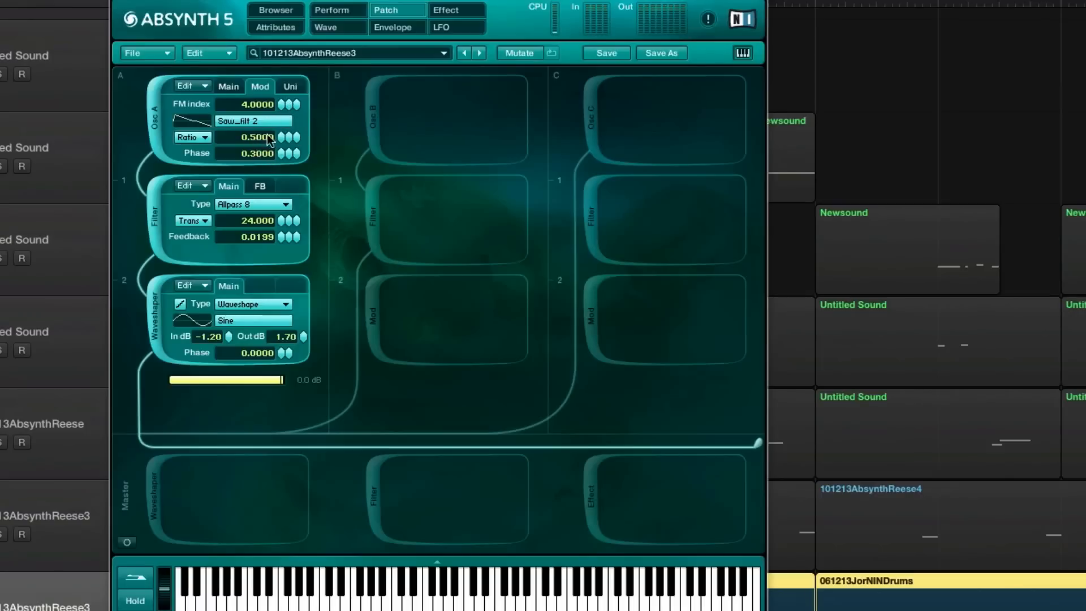
- Try a ratio of 2 for oscillator A's modulator and restore it to 0.5
double_click(270, 141)
text(2)
key(Return)
double_click(269, 141)
text(0.5)
key(Return)
- Review oscillator A's unison, modulator and main settings and its filter's feedback settings
click(292, 88)
click(269, 89)
click(231, 87)
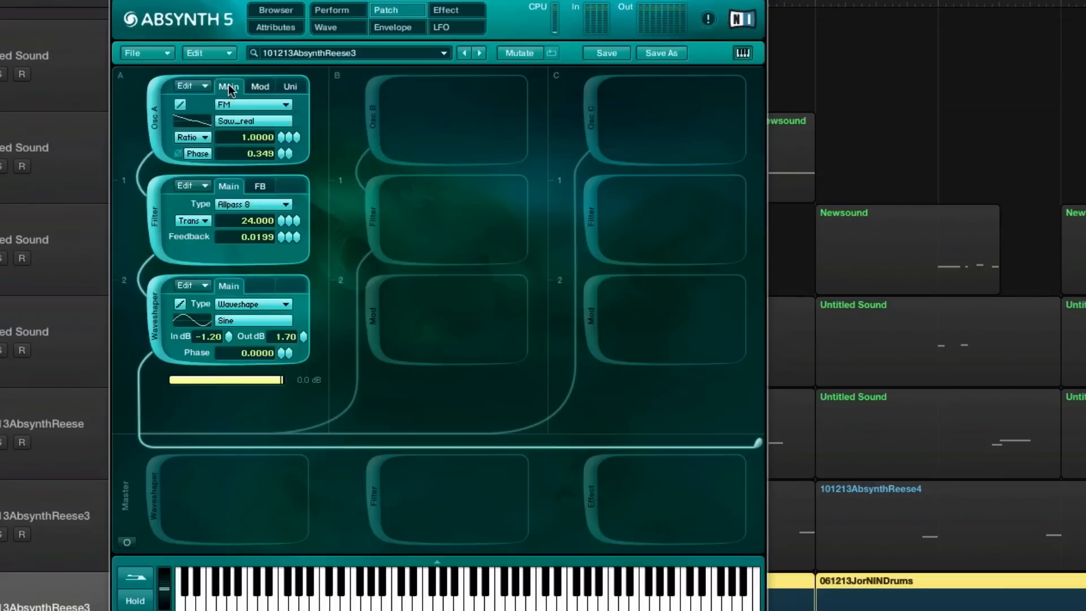
click(260, 189)
click(237, 188)
- Turn on the 1/8 envelope grid and examine the Oscil A Main Pitch and Oscil A Mod Index/Bal envelopes
click(389, 29)
click(189, 294)
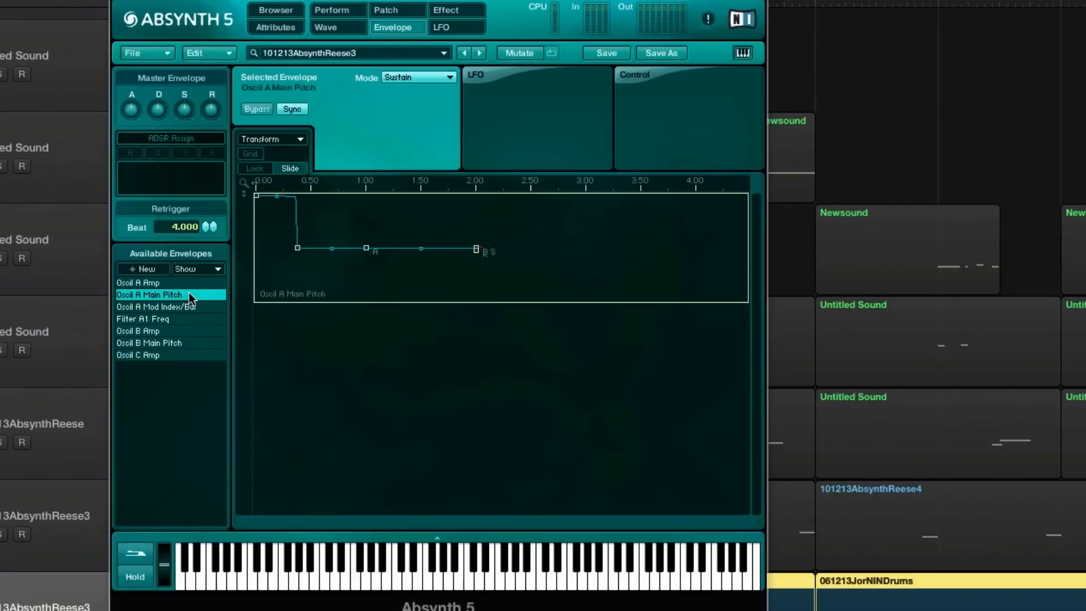
click(253, 156)
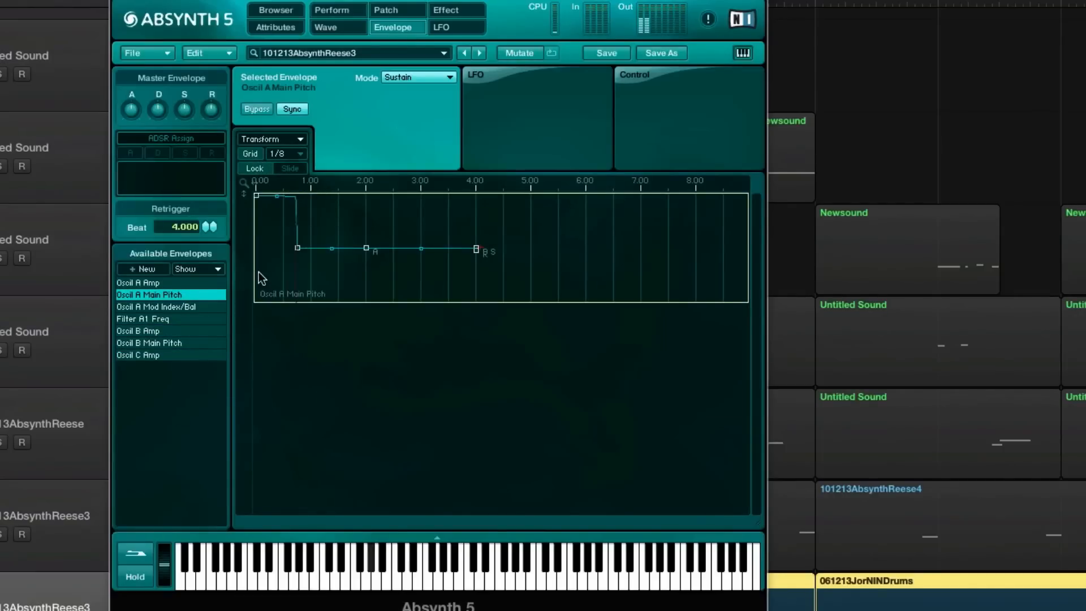
click(189, 307)
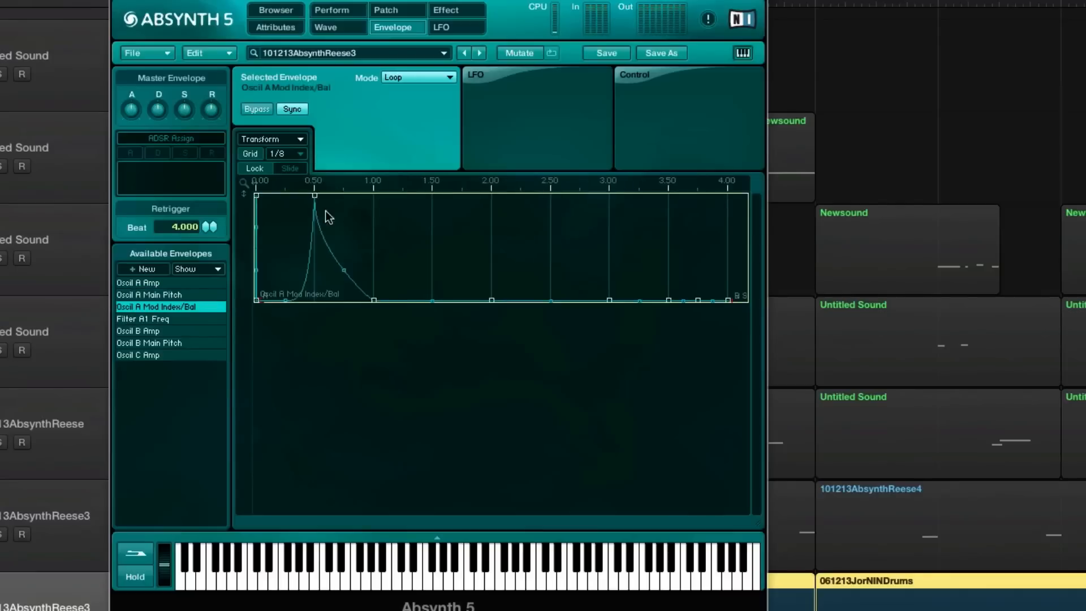
click(211, 318)
click(206, 308)
- Check the modulation assignment options for oscillator A's FM index and return to its main settings
click(396, 11)
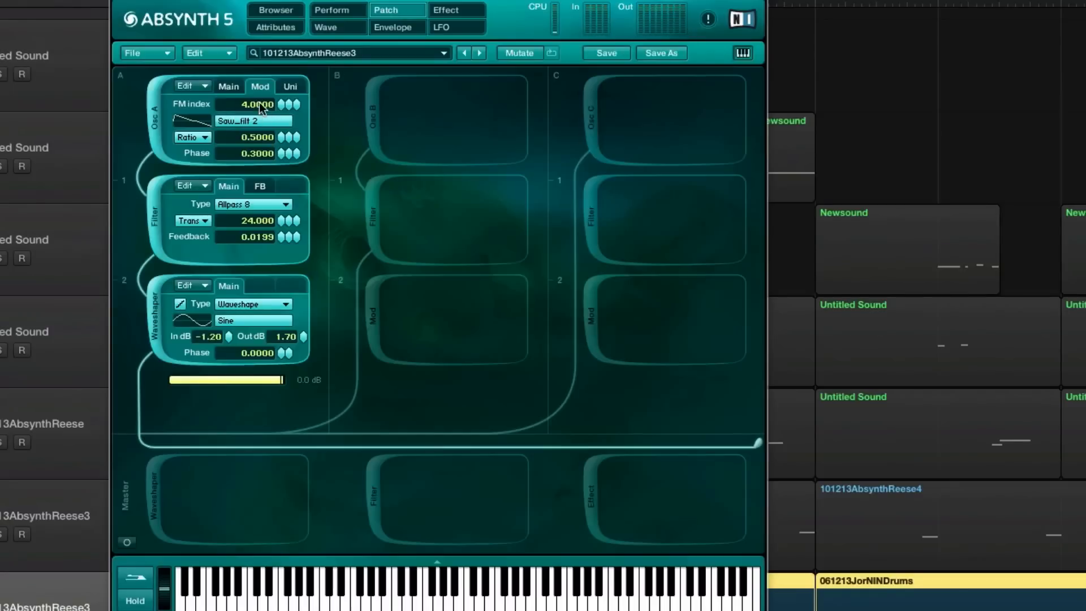
right_click(259, 105)
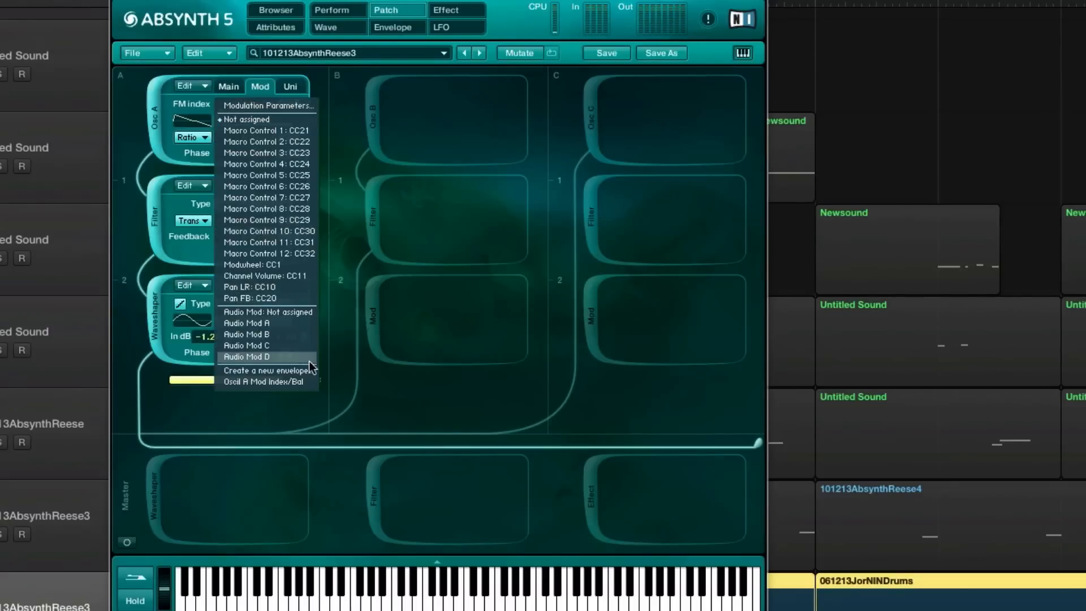
click(418, 235)
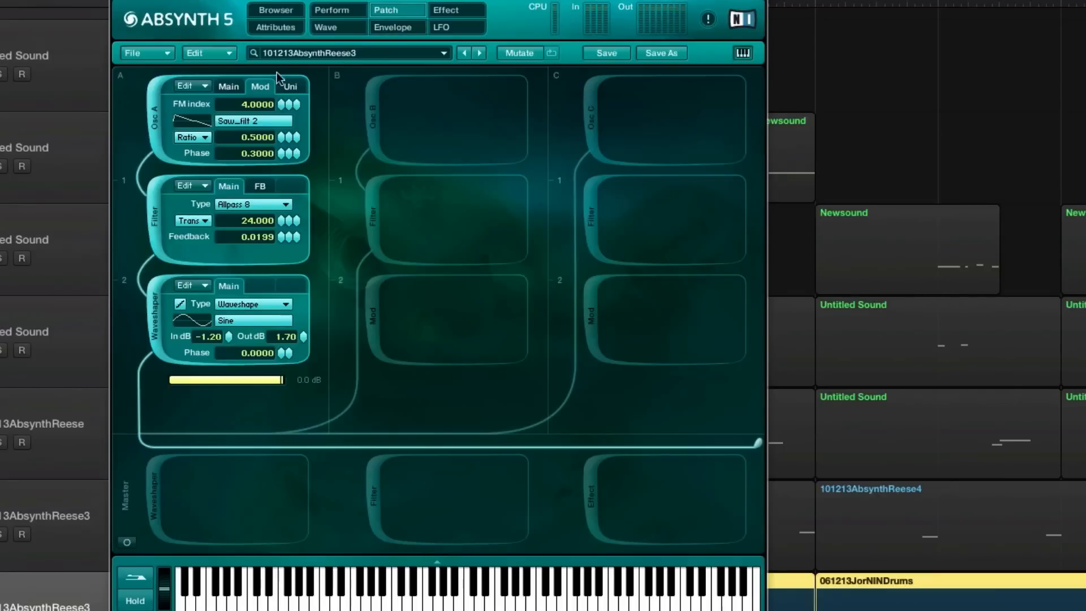
click(229, 88)
- Examine the Filter A1 Freq and Oscil B Amp envelopes
click(390, 27)
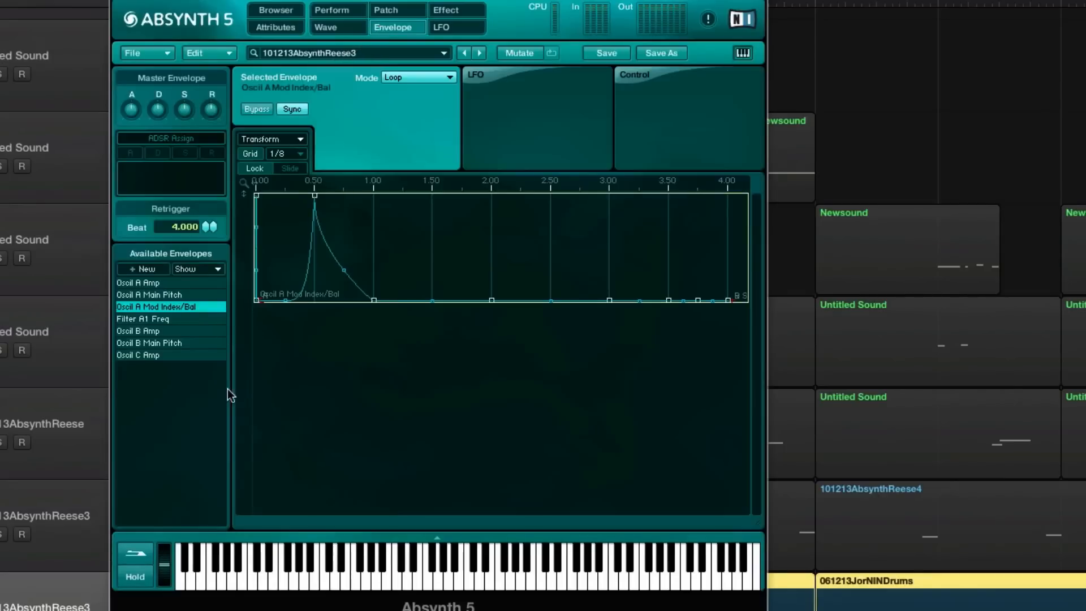
click(198, 319)
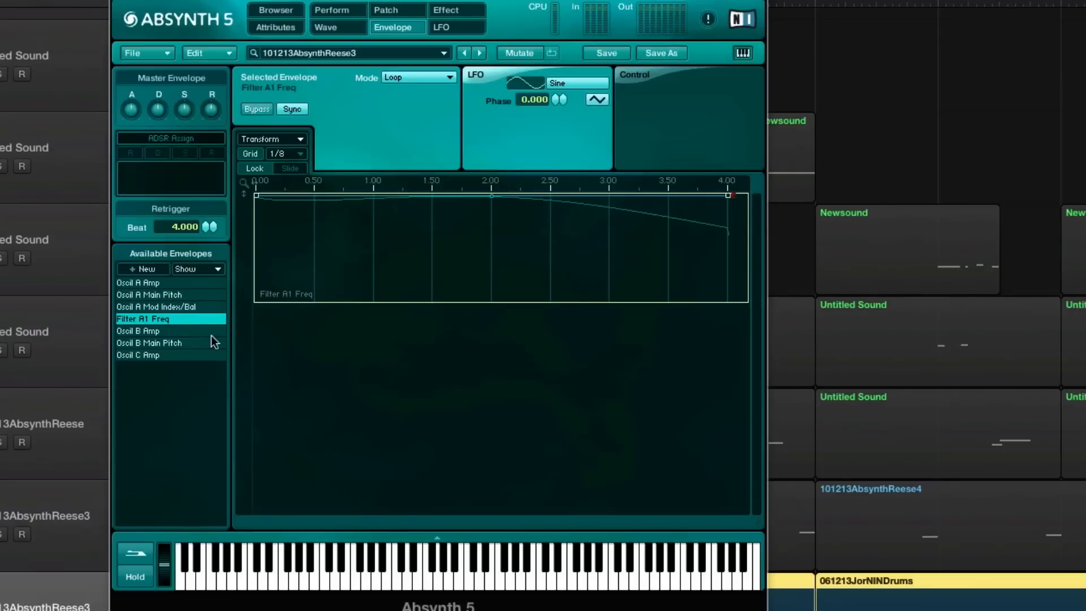
click(170, 331)
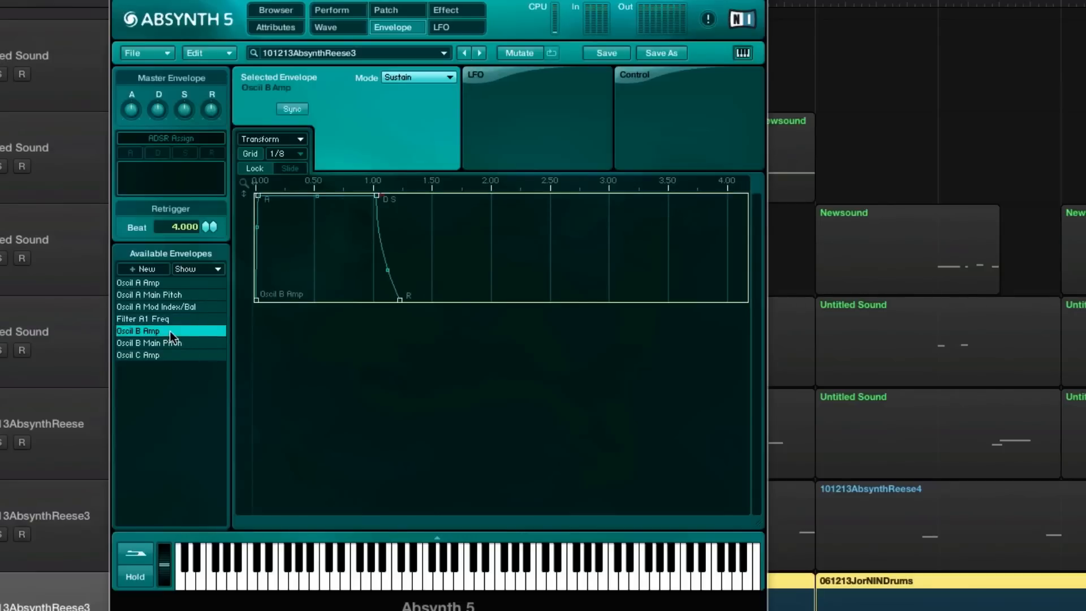
- Switch oscillator B back on and examine its main pitch envelope over a longer time range
click(396, 8)
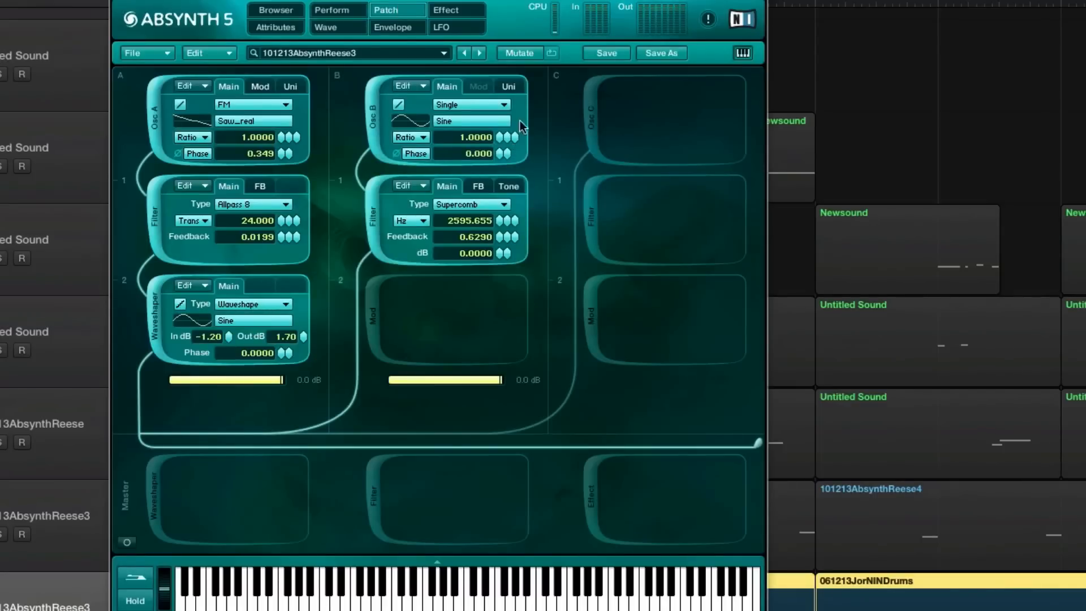
click(412, 26)
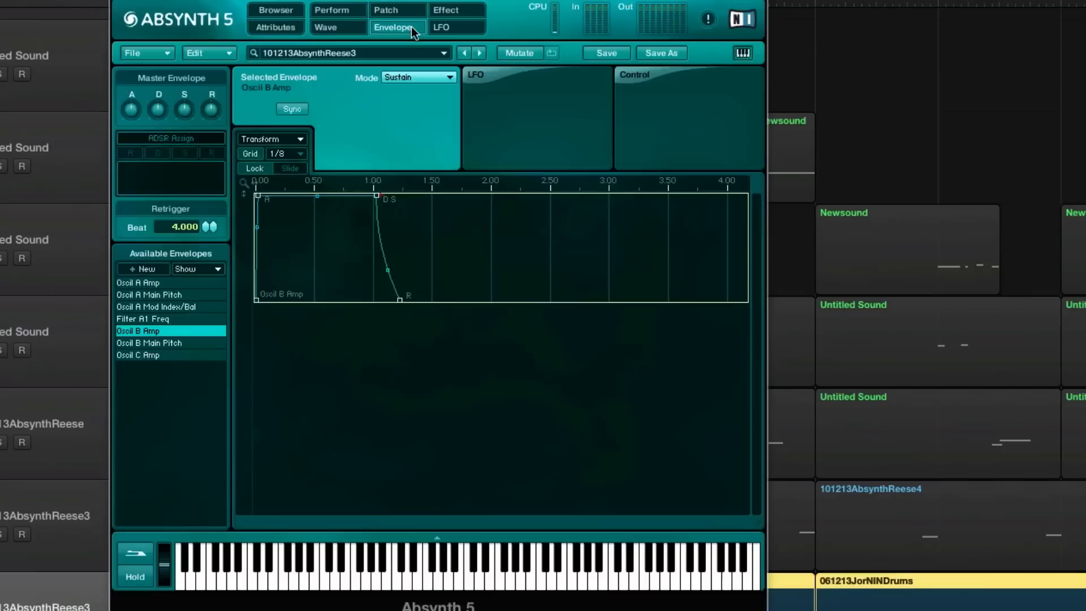
click(189, 343)
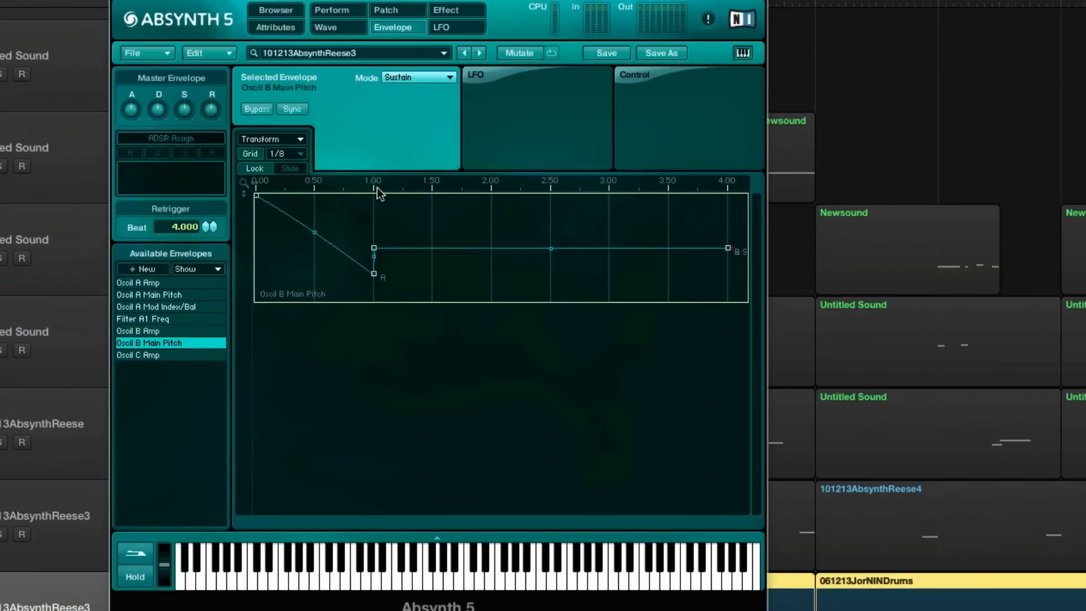
drag(378, 193, 302, 211)
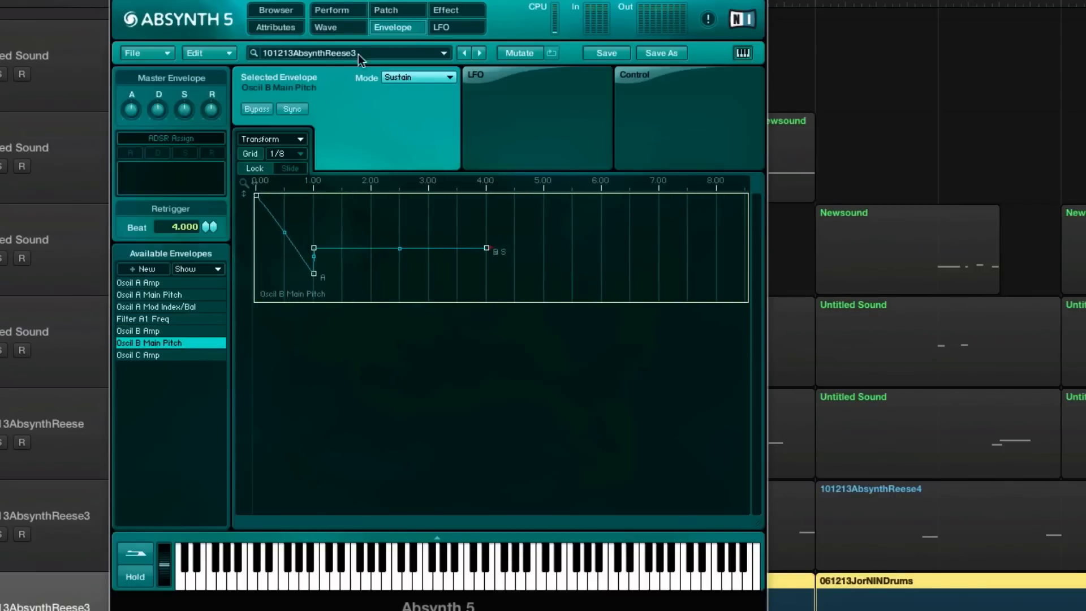
- Return to the patch and switch off oscillator A so only oscillator B sounds
click(357, 13)
click(377, 15)
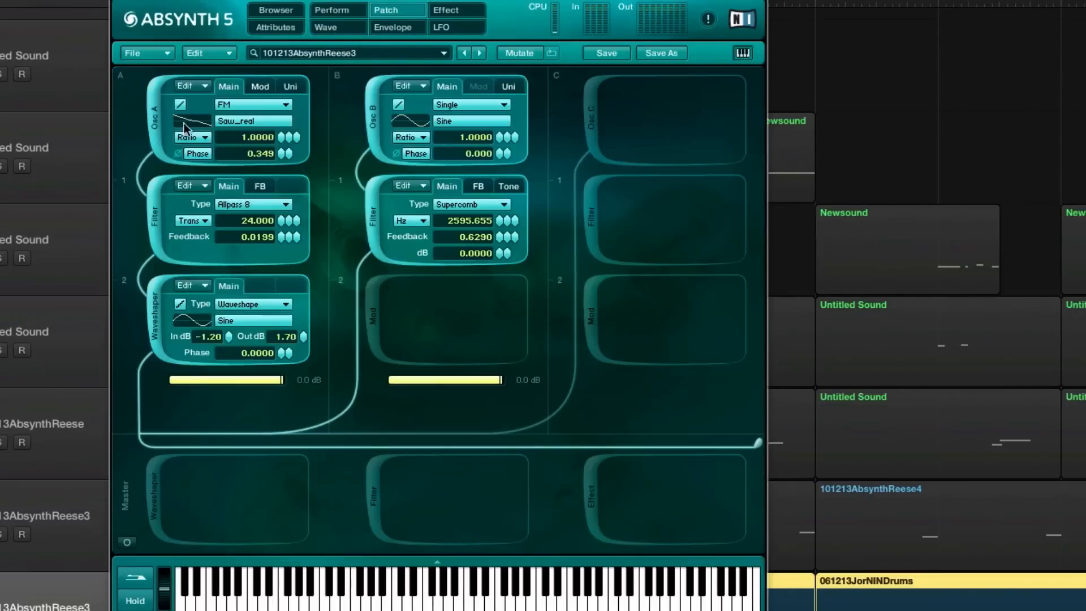
click(155, 118)
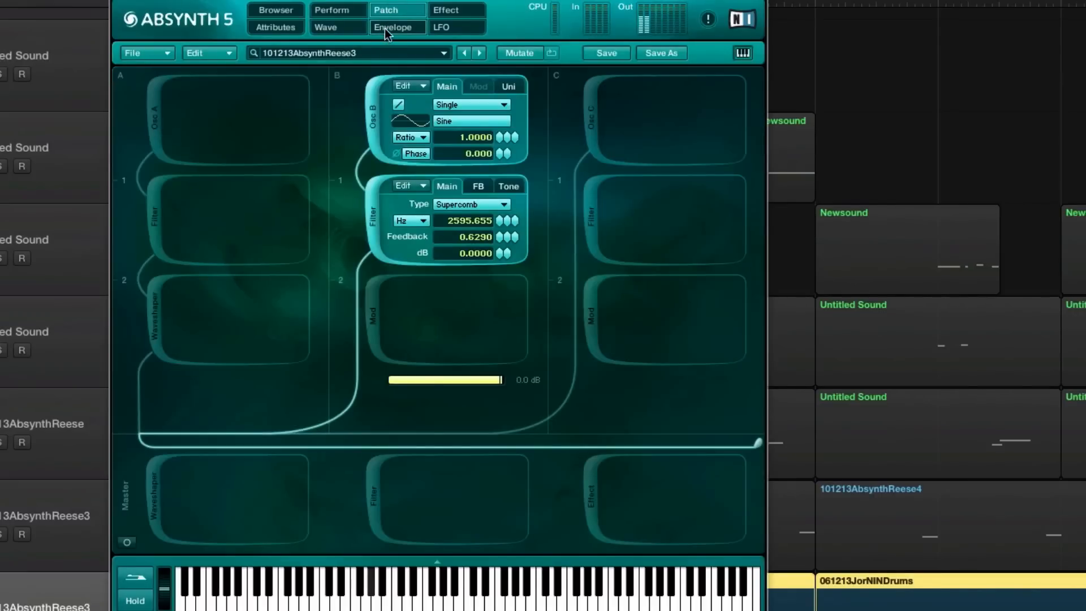
- Switch oscillator A back on and examine the Oscil B Amp and Oscil A Mod Index/Bal envelopes
click(159, 118)
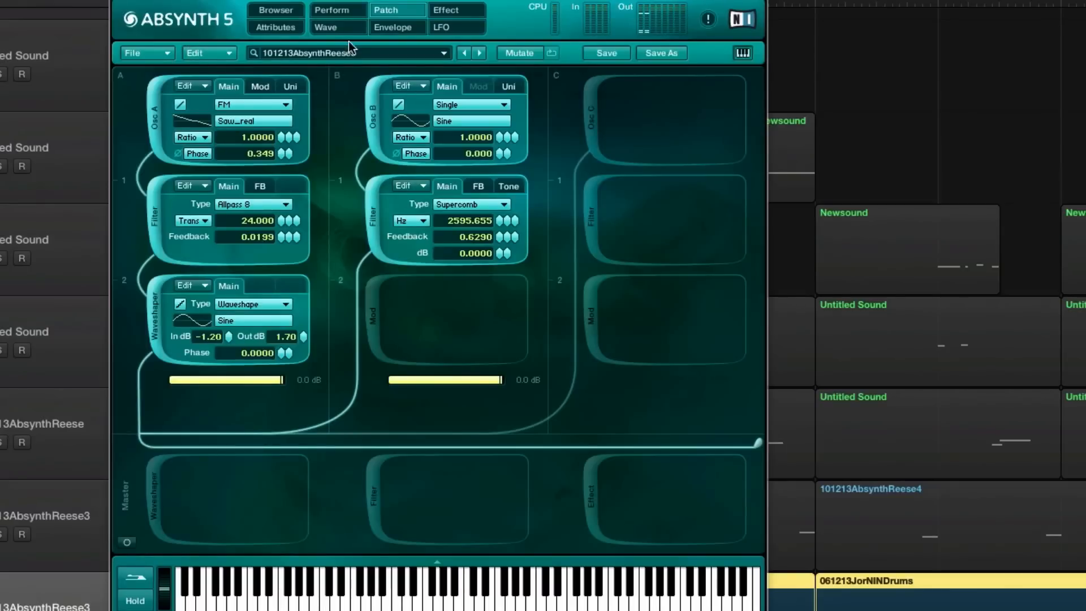
click(408, 28)
click(195, 330)
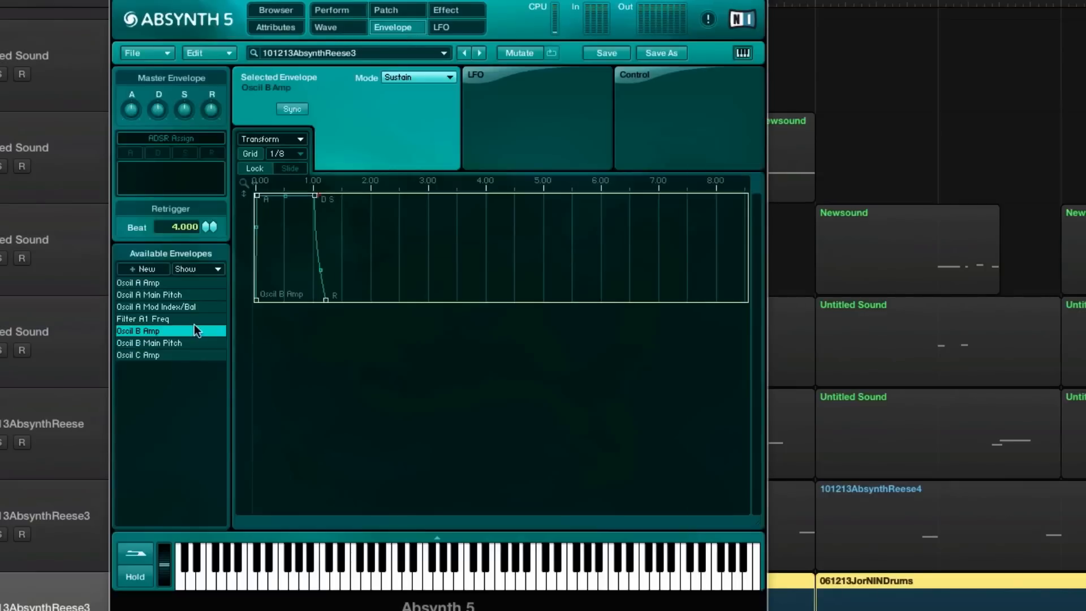
click(192, 306)
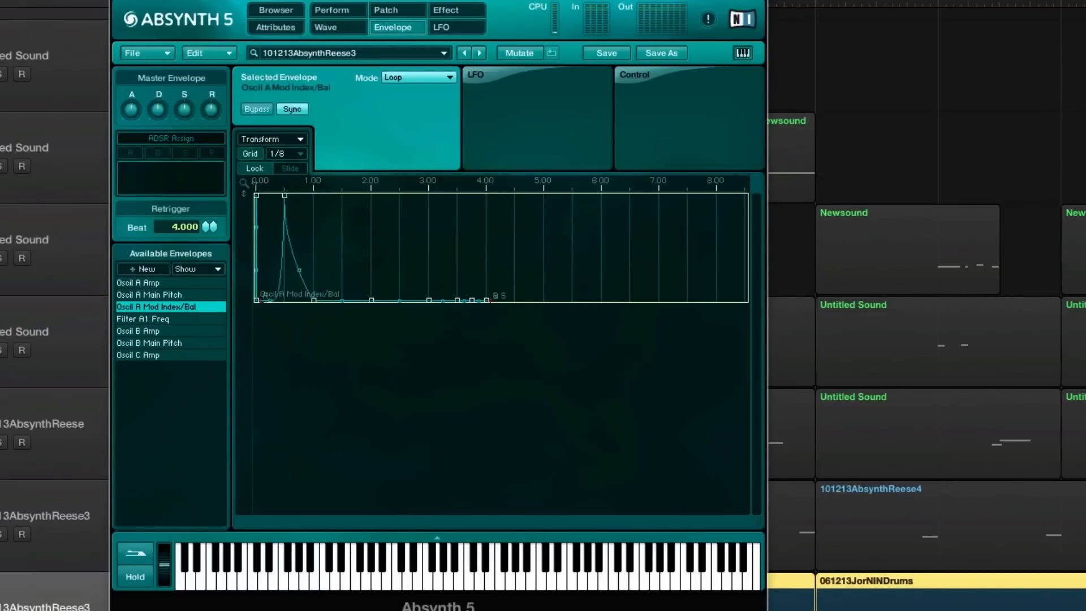
- Close the synth and show the automation, enlarged around the curves in track 56's first 061213JorNINDrums region
key(super+w)
key(a)
scroll(543, 309, down, 3)
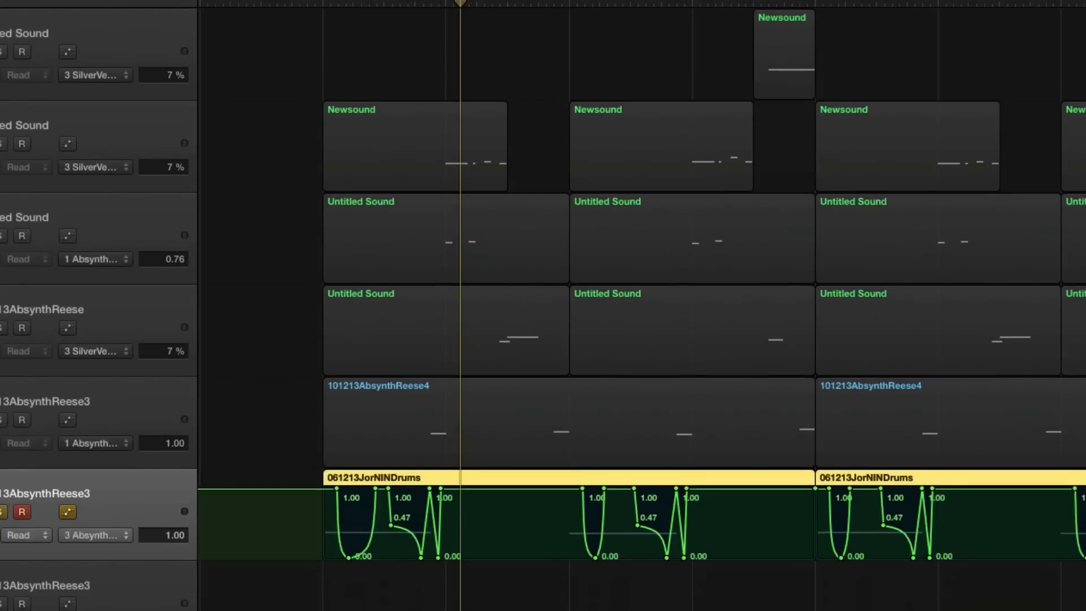
key(super+Right)
key(super+Right)
key(super+Right)
scroll(138, 569, left, 8)
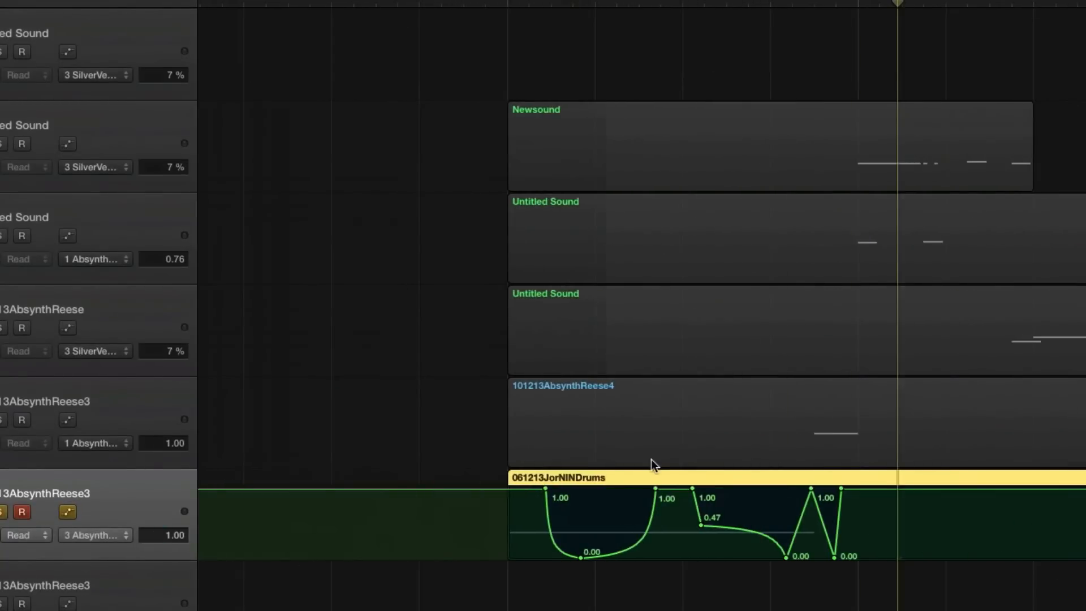
- Examine the Absynth 5 FX patch, its envelopes and the modulation assignment of its master filter frequency
key(v)
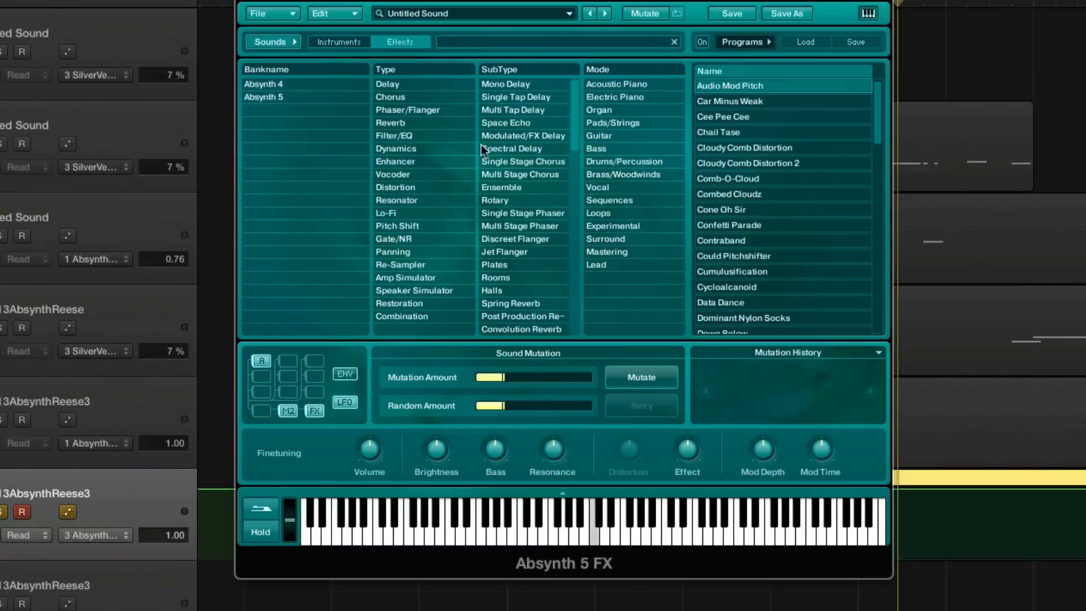
click(531, 0)
click(469, 0)
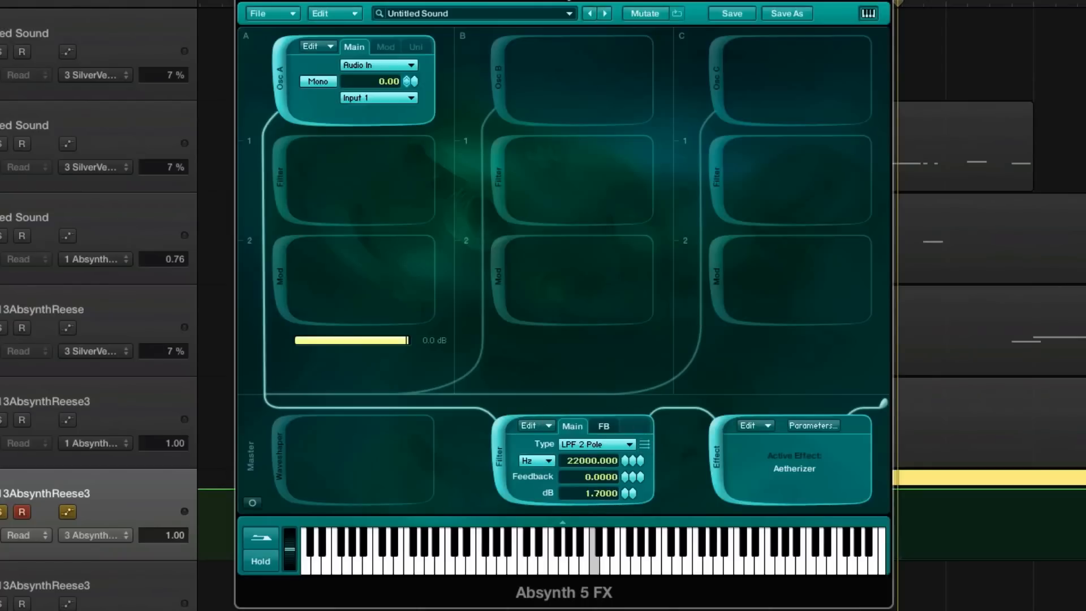
click(547, 0)
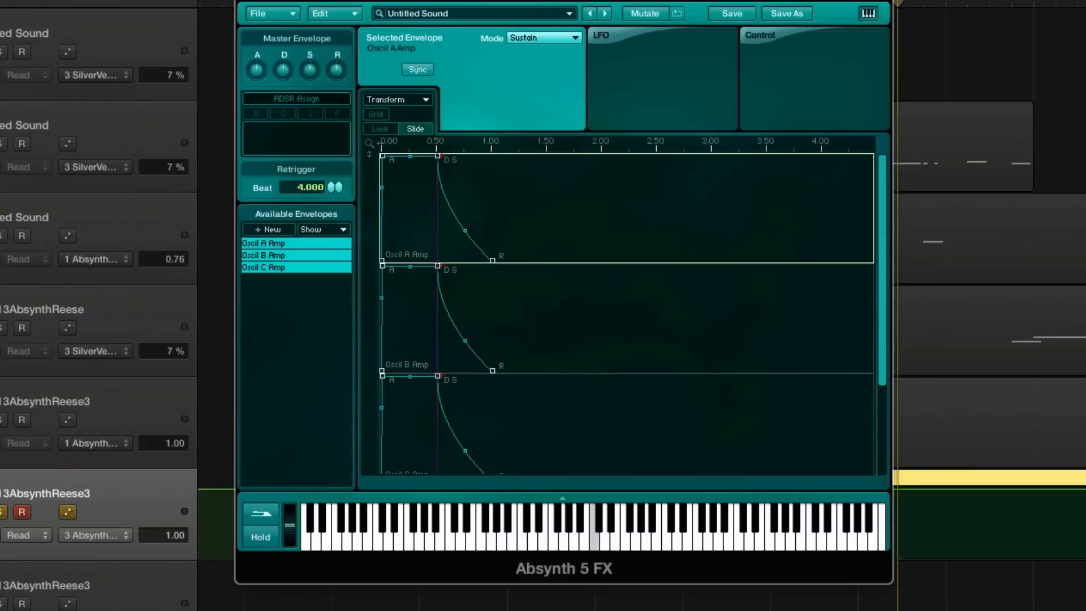
click(512, 0)
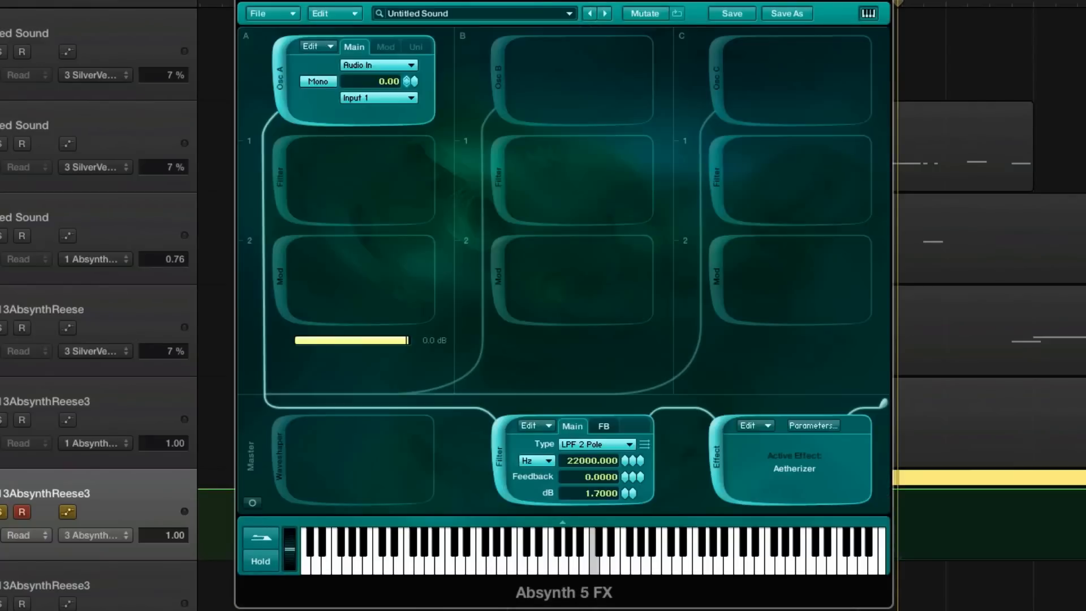
right_click(606, 460)
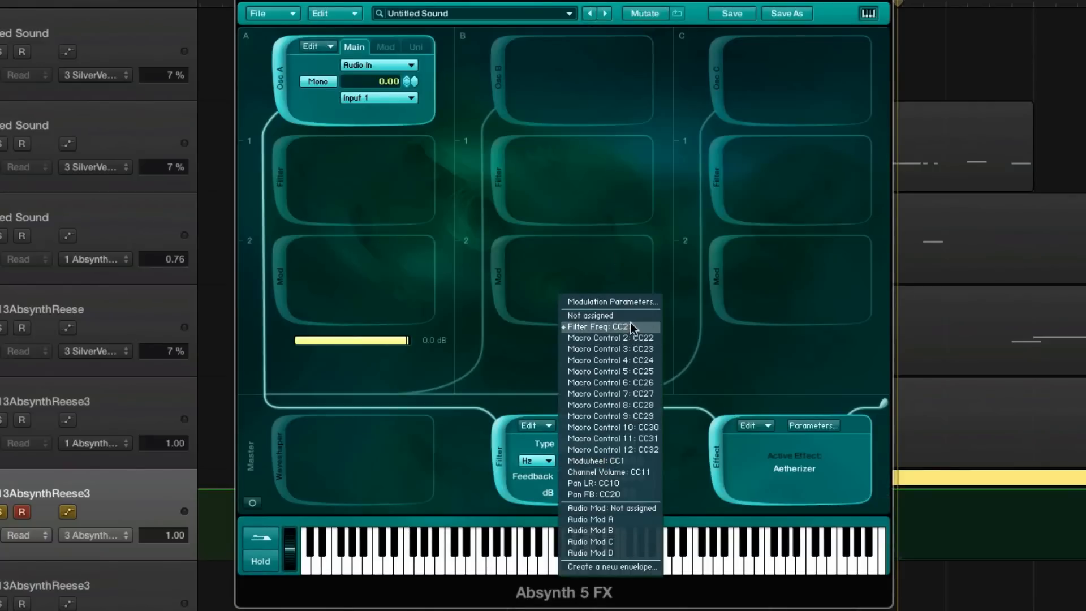
- Play the automation while watching the Filter Freq: CC21 controller in Absynth 5 FX, and close the effect
click(424, 0)
click(424, 0)
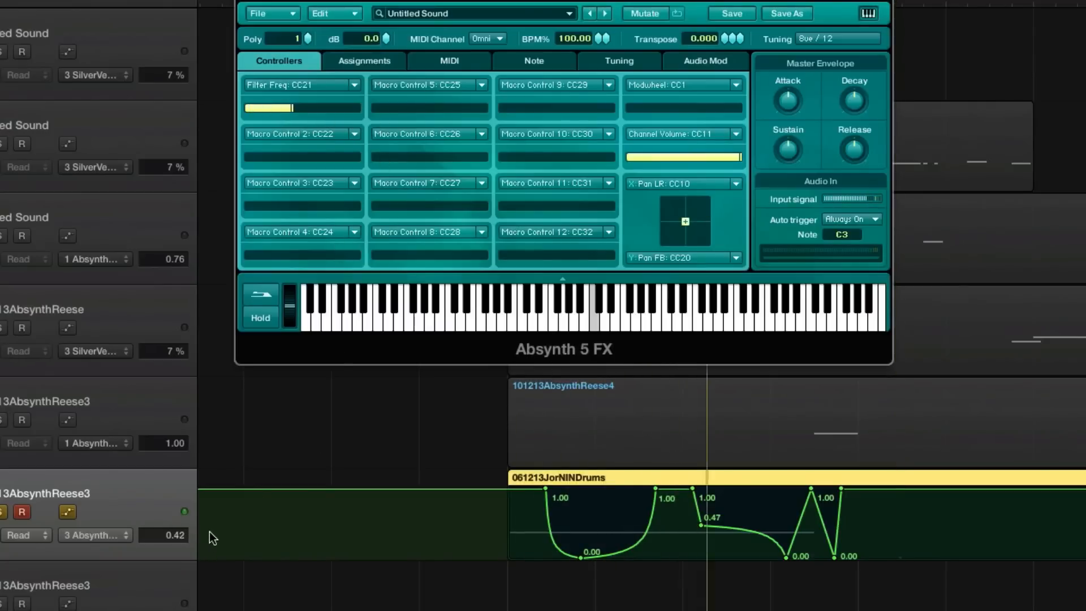
key(space)
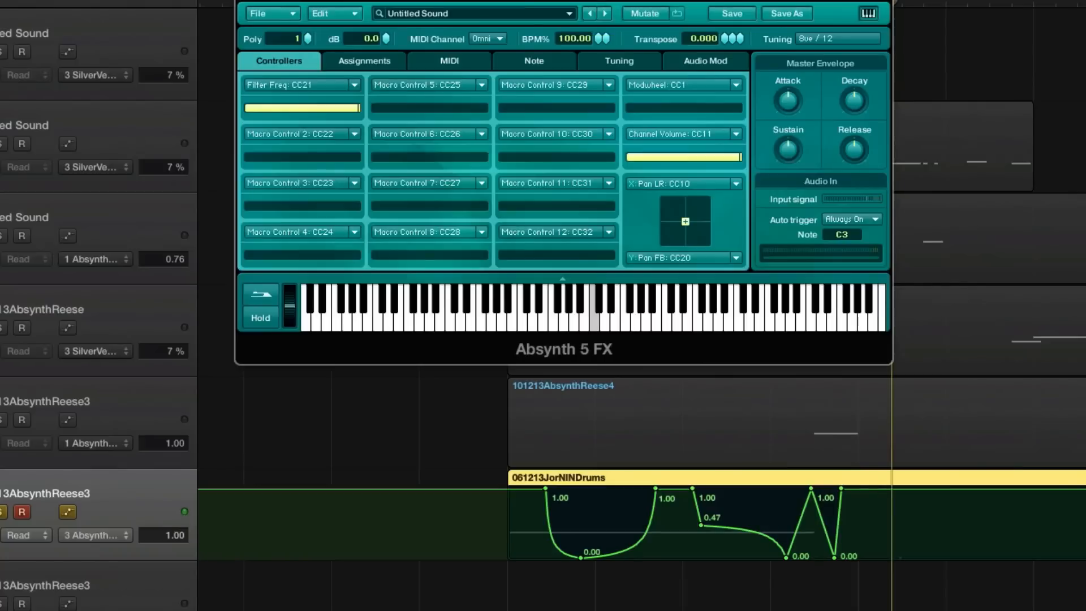
click(246, 0)
- Hide the automation and audition track 55, 101213AbsynthReese3, in solo
key(a)
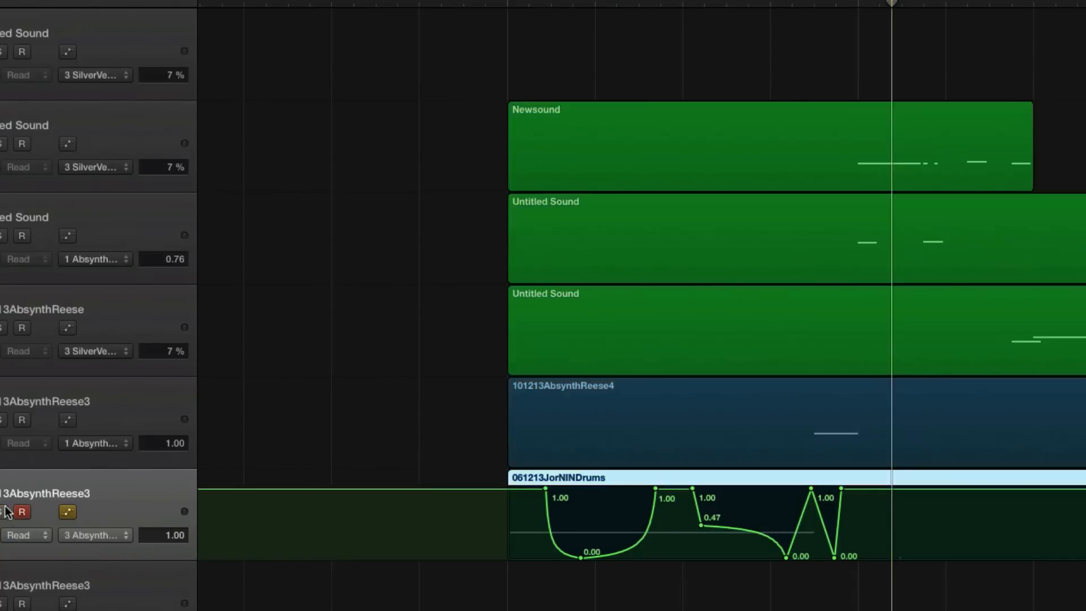
scroll(158, 412, right, 6)
click(169, 379)
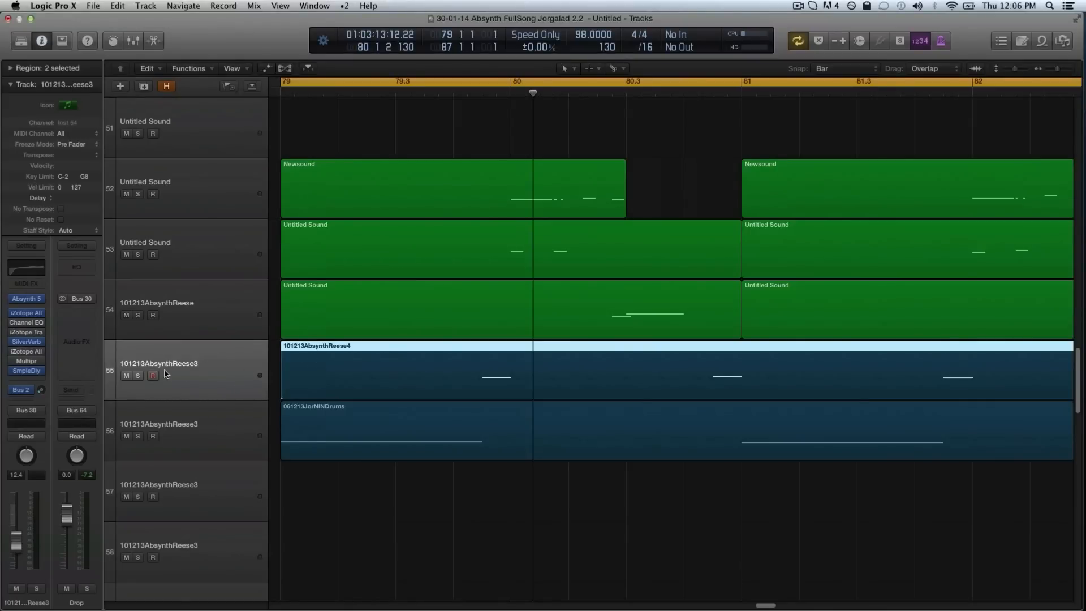
click(139, 375)
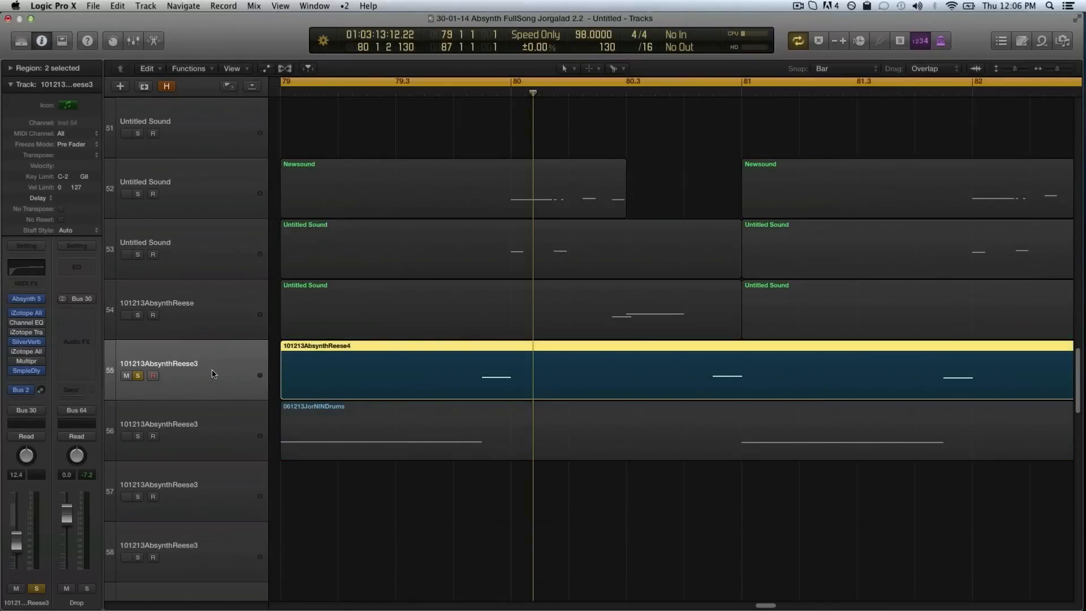
key(space)
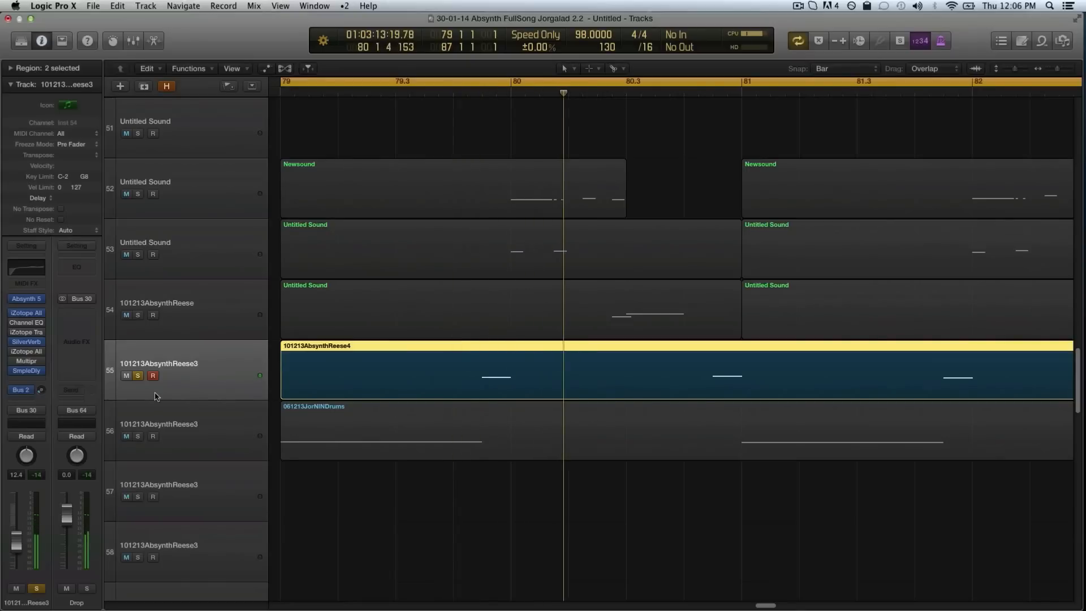
key(space)
key(space)
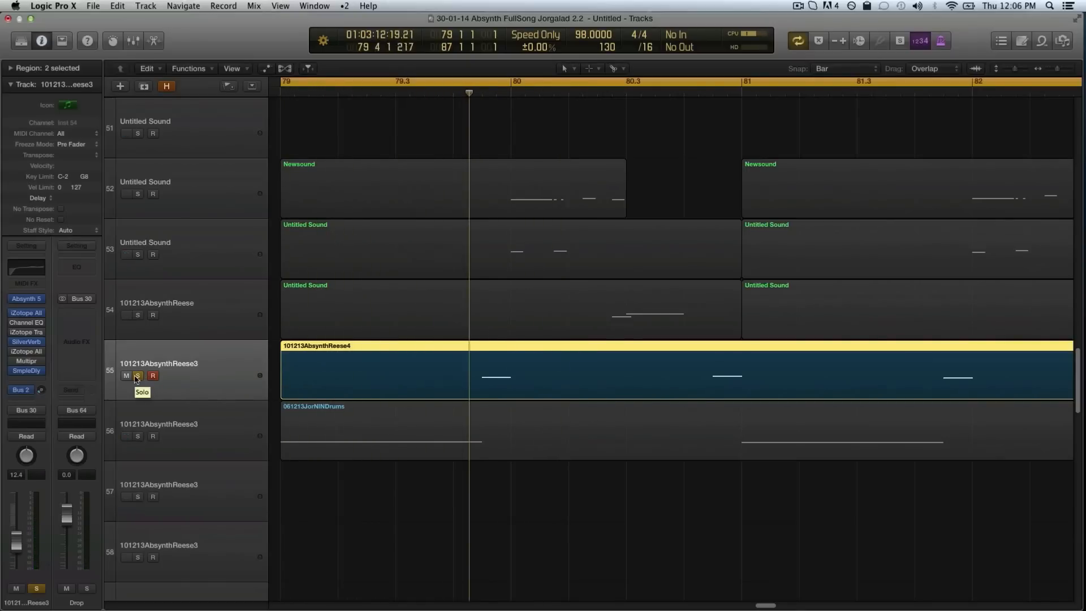
click(137, 376)
- Solo track 53, Untitled Sound
scroll(215, 238, up, 1)
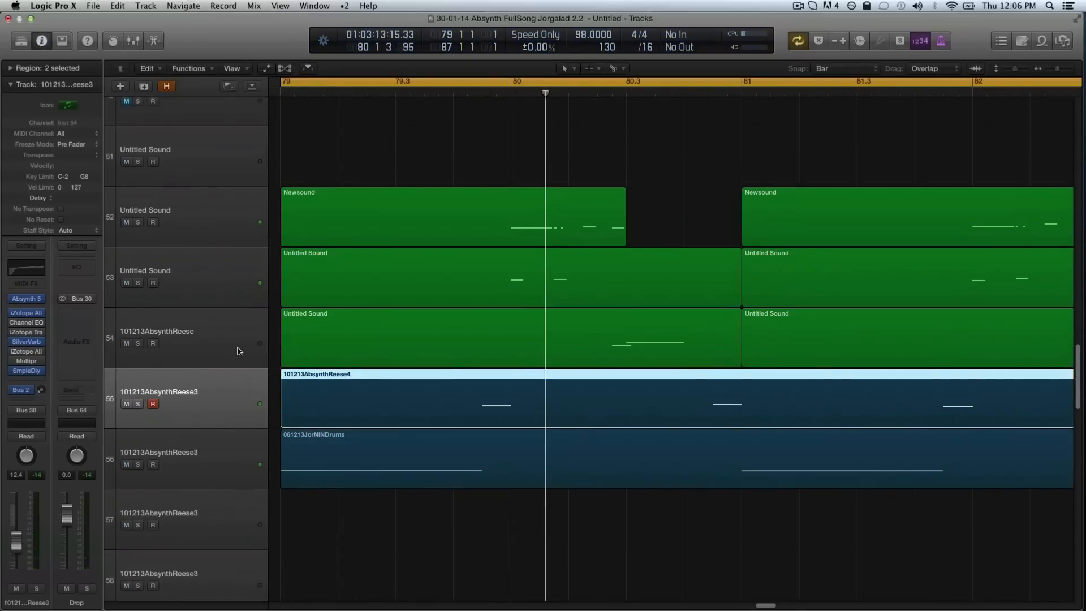
click(215, 233)
click(234, 273)
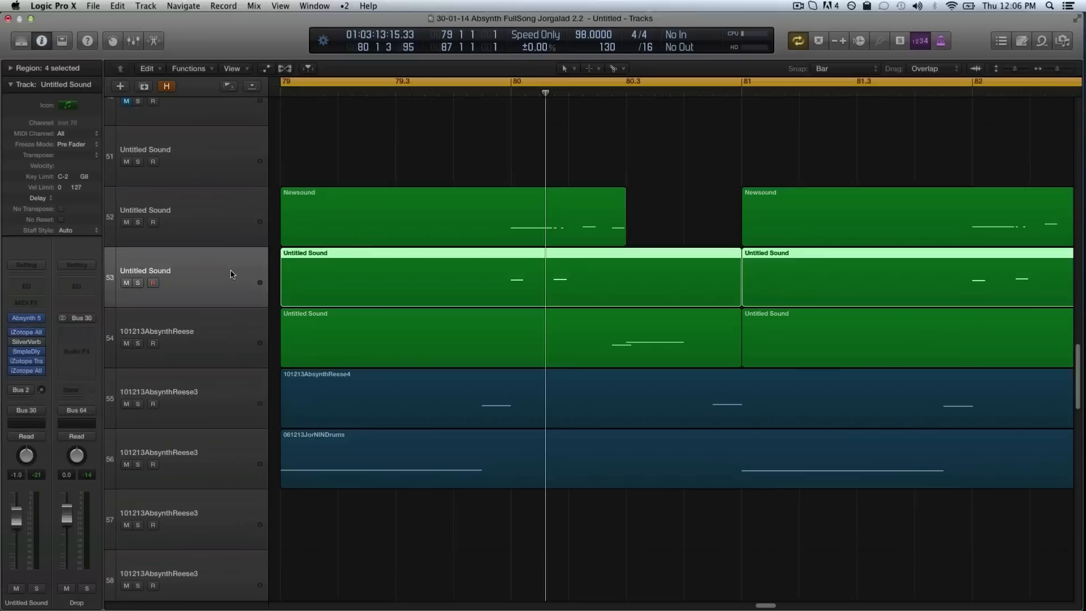
click(136, 284)
- Play the soloed track from just before bar 80 with cycle mode off, and switch cycle mode back on
key(c)
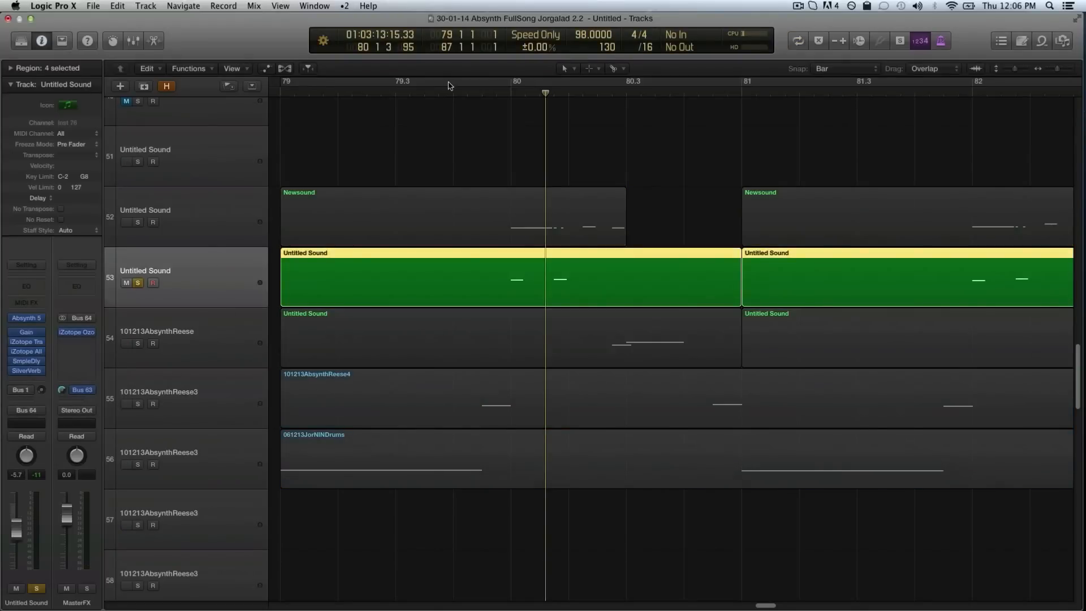
click(450, 92)
scroll(501, 268, right, 2)
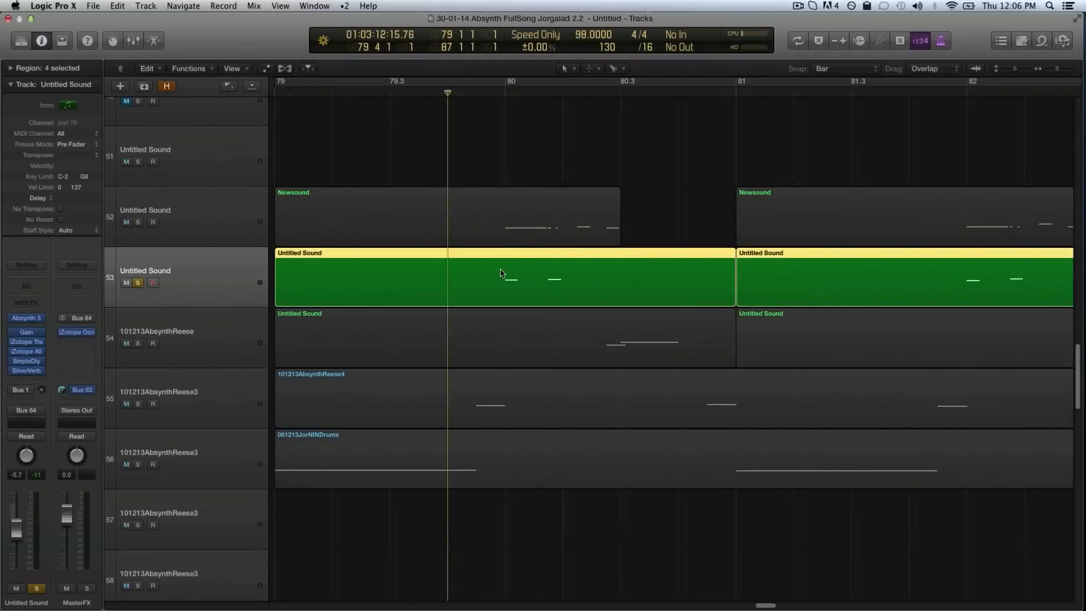
key(space)
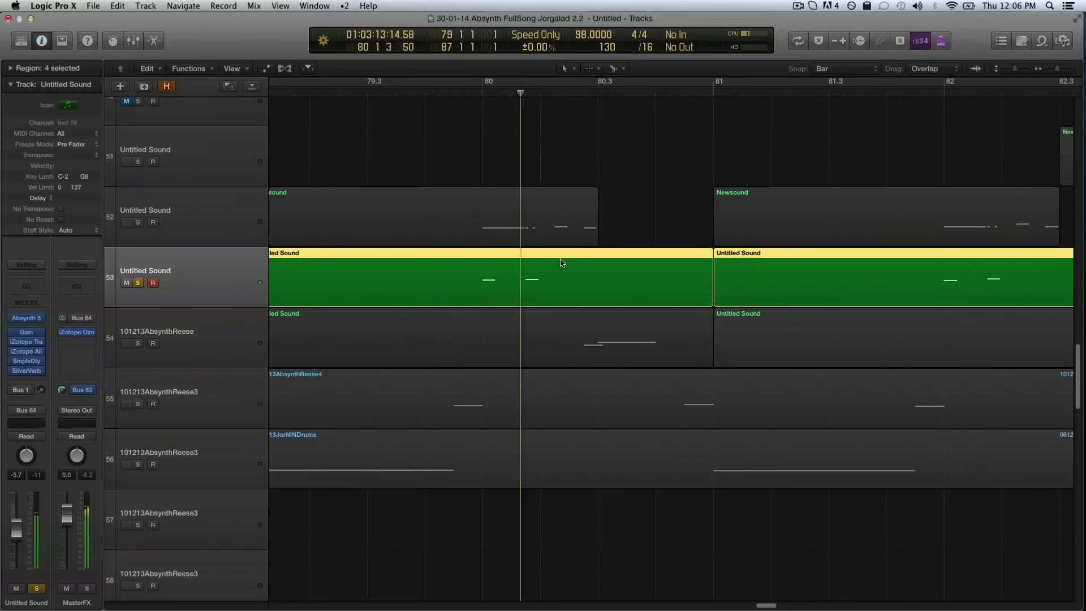
key(c)
scroll(255, 314, left, 4)
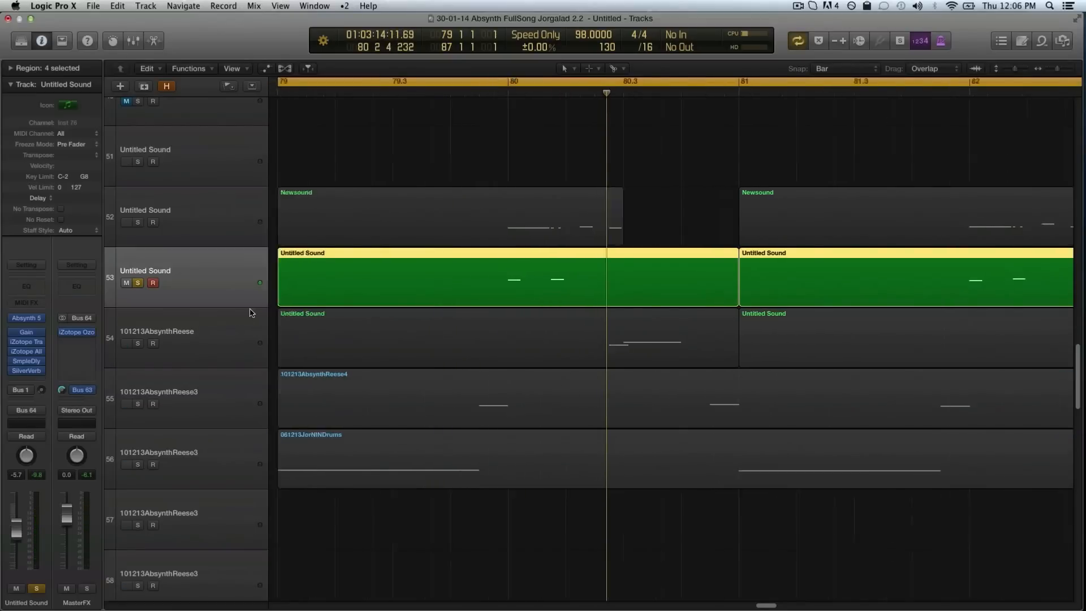
- Open track 53's Absynth 5 instrument and examine its patch and oscillator A's modulation settings
click(27, 319)
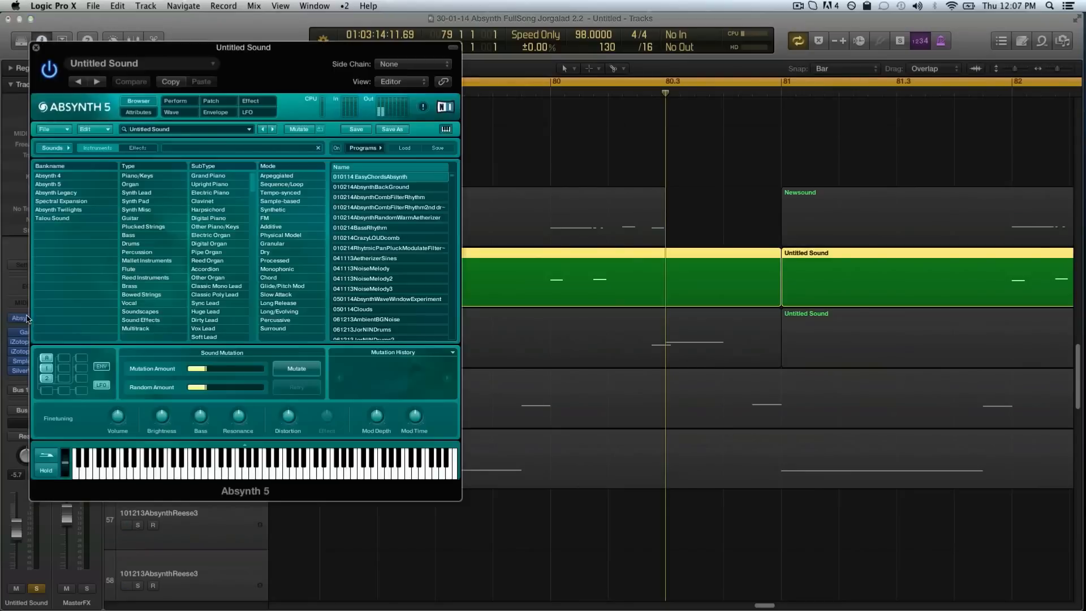
click(217, 113)
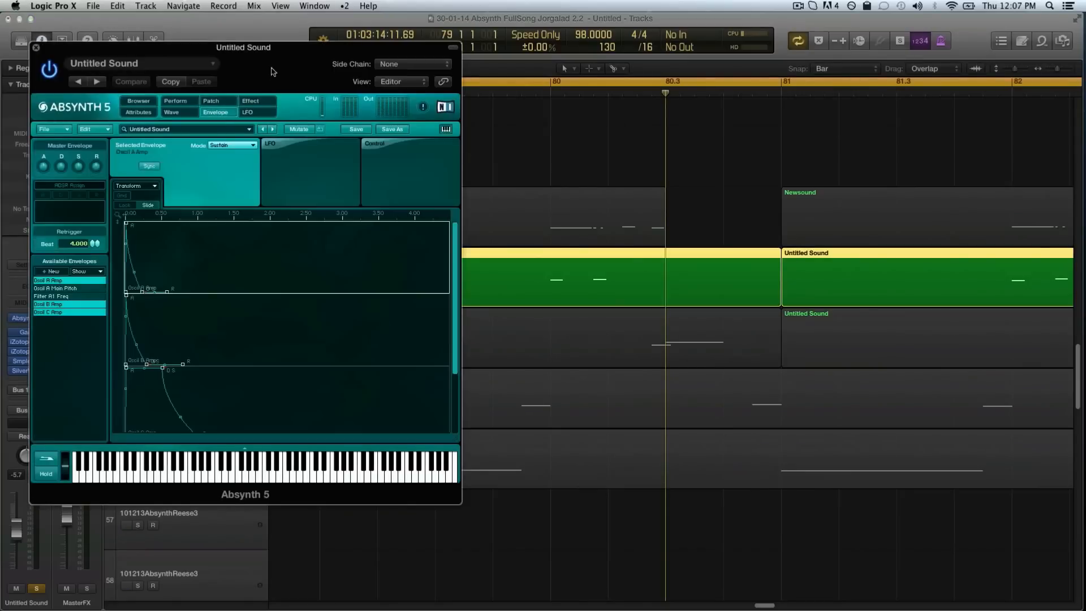
click(236, 102)
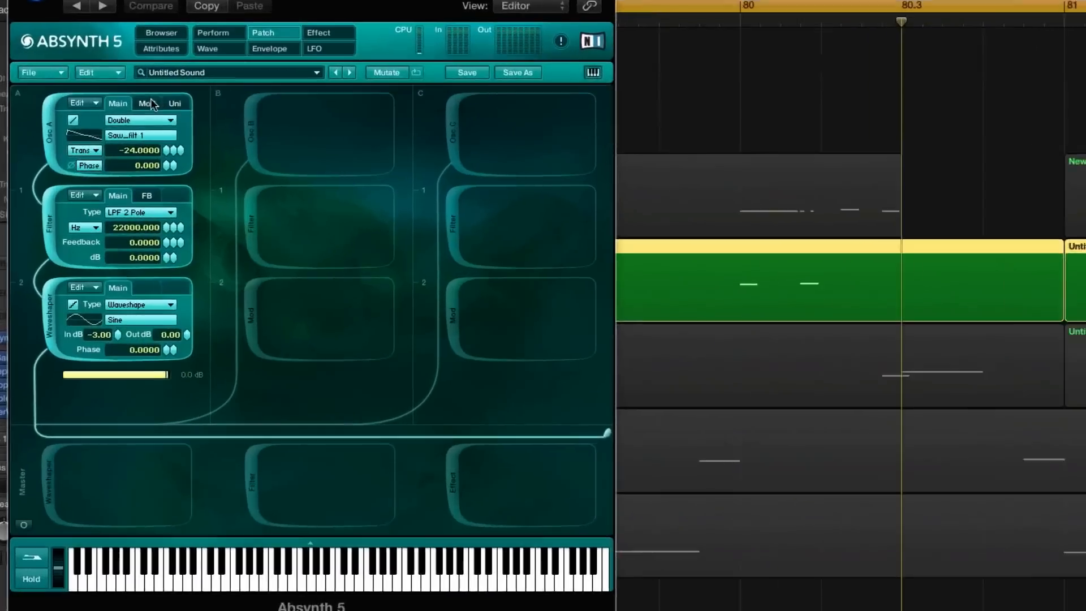
click(128, 151)
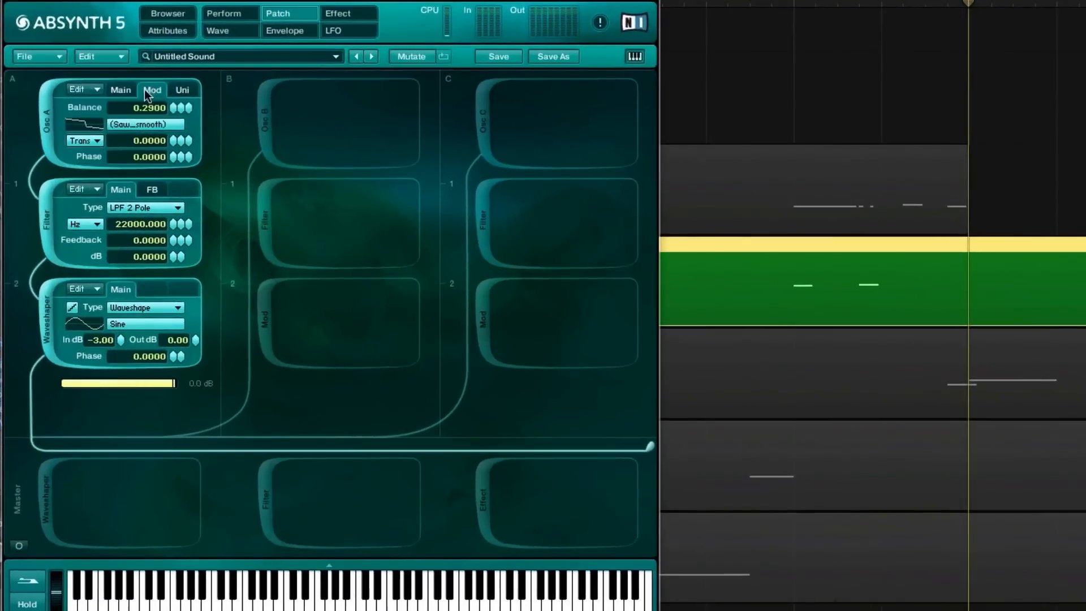
- Examine the Oscil A Main Pitch and Filter A1 Freq envelopes, enlarging the time scale of the filter envelope
click(267, 34)
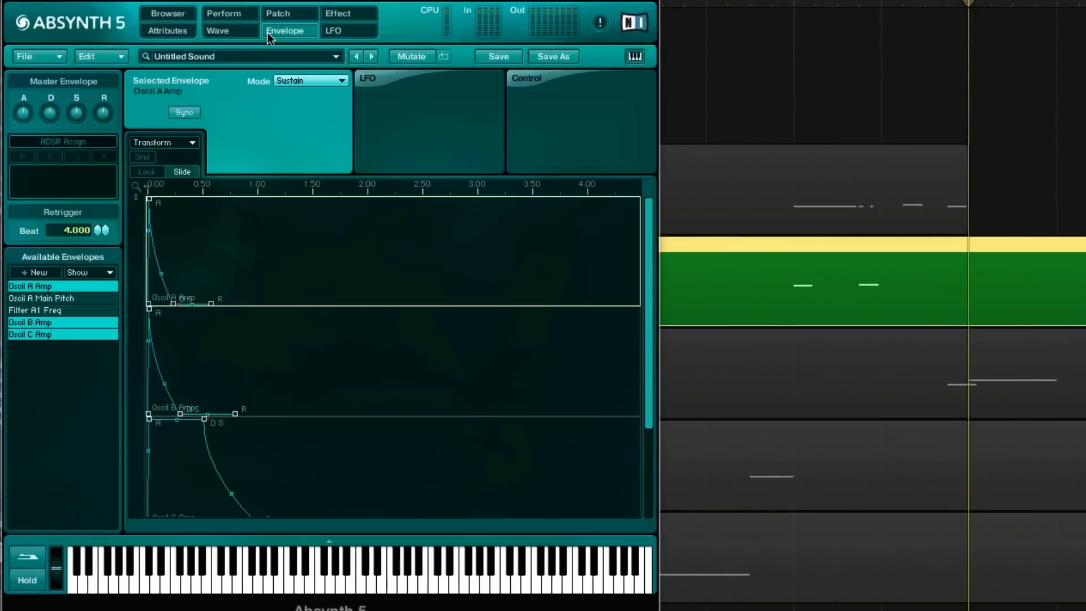
click(66, 300)
click(81, 310)
click(85, 298)
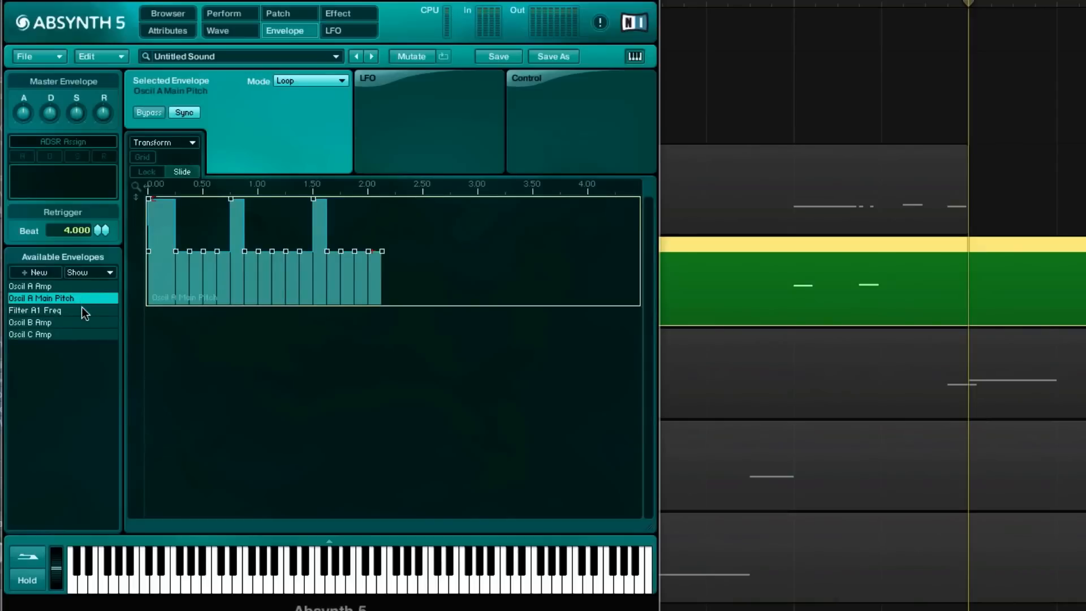
click(82, 309)
drag(213, 184, 416, 297)
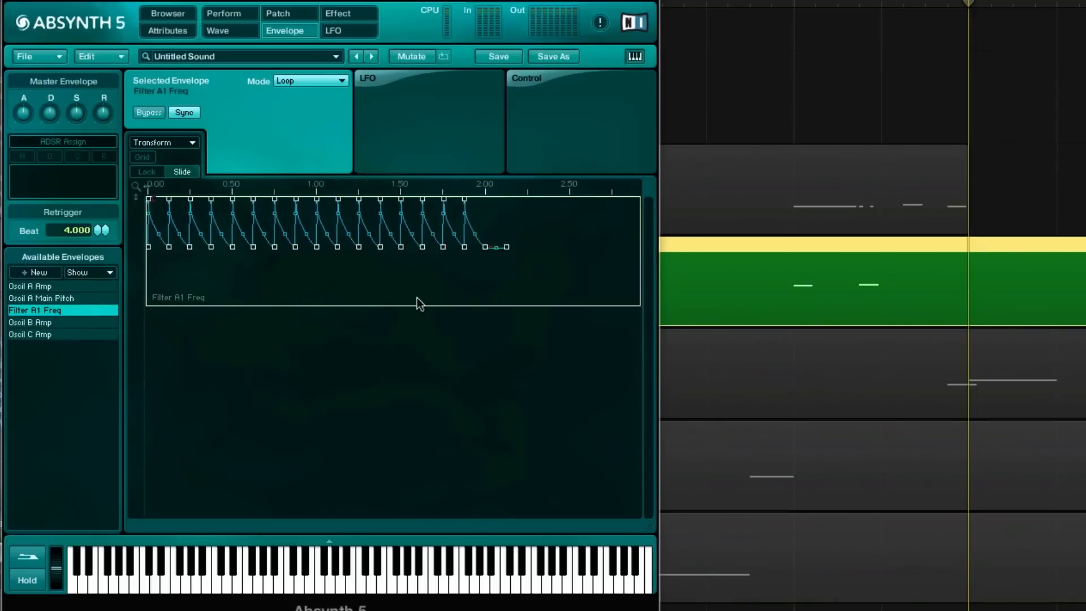
- Review oscillator A's modulation and main settings in the patch and return to the Filter A1 Freq envelope
click(292, 12)
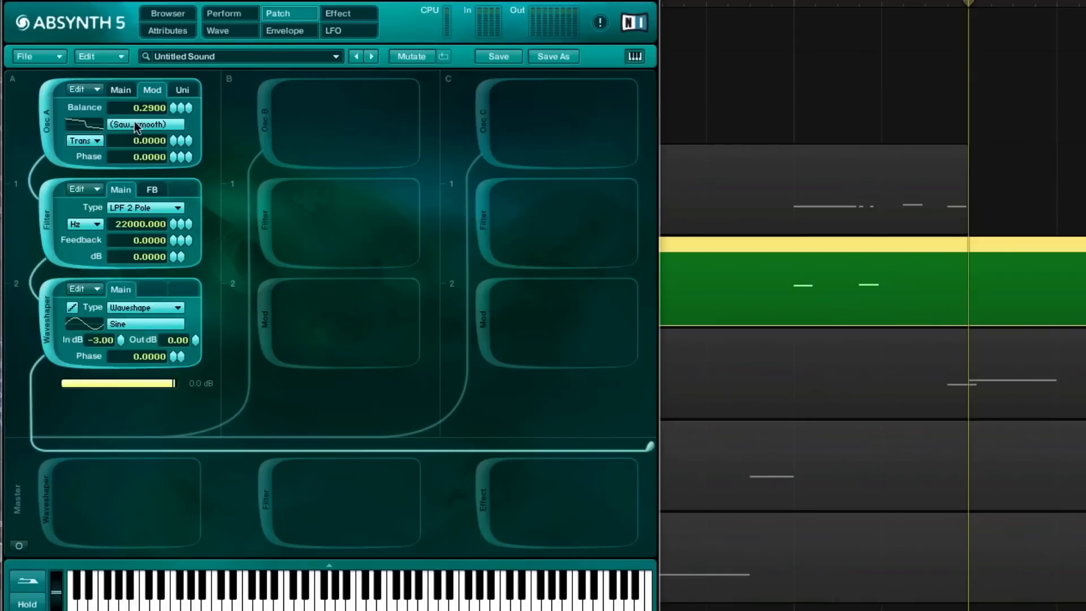
click(126, 91)
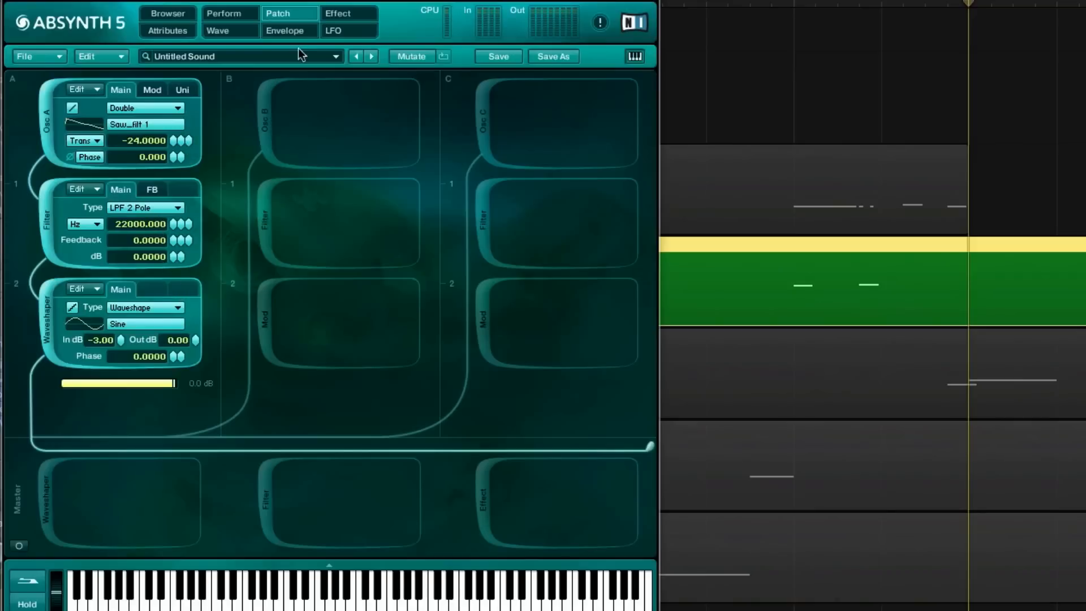
click(296, 32)
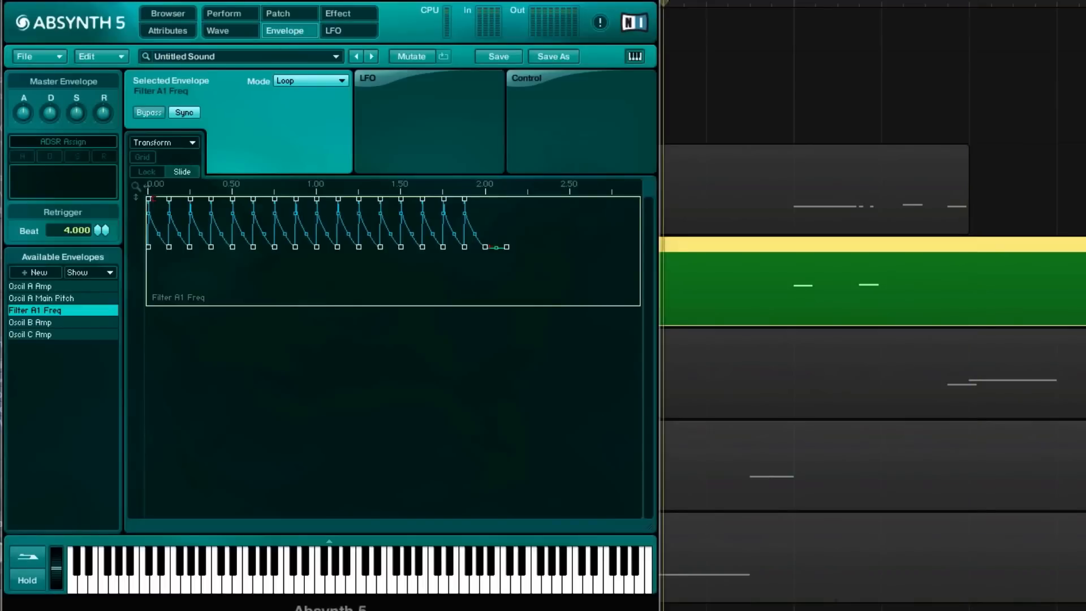
- Close the Absynth instrument, stop playback and open track 53's iZotope Trash 2 effect
key(super+w)
key(space)
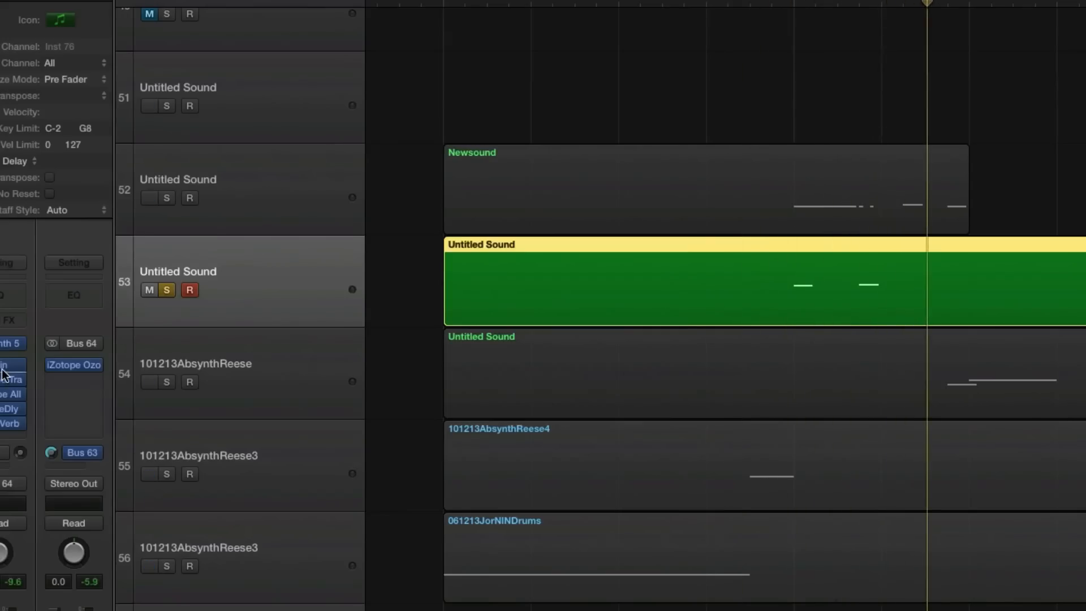
click(3, 379)
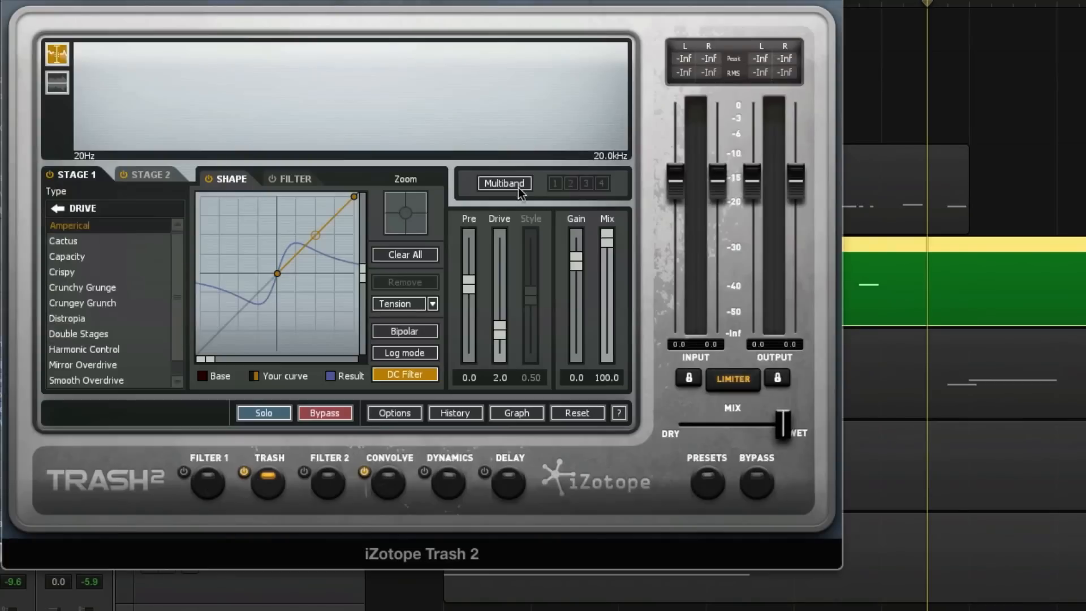
- Compare track 53's sound with Trash 2 bypassed and enabled during playback, and close the effect
drag(362, 0, 786, 22)
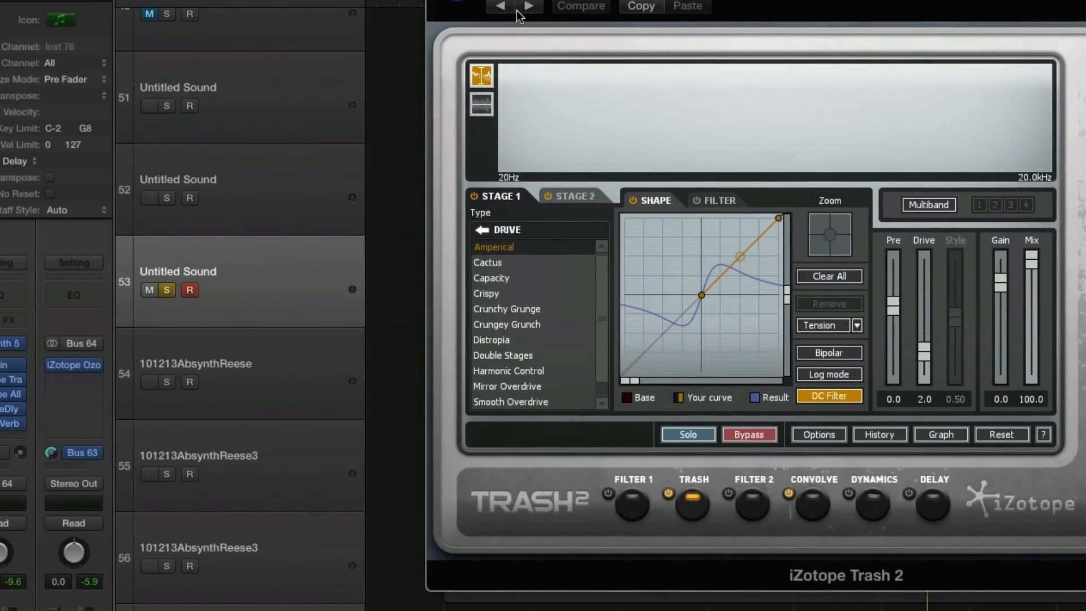
drag(503, 0, 732, 44)
drag(207, 0, 209, 0)
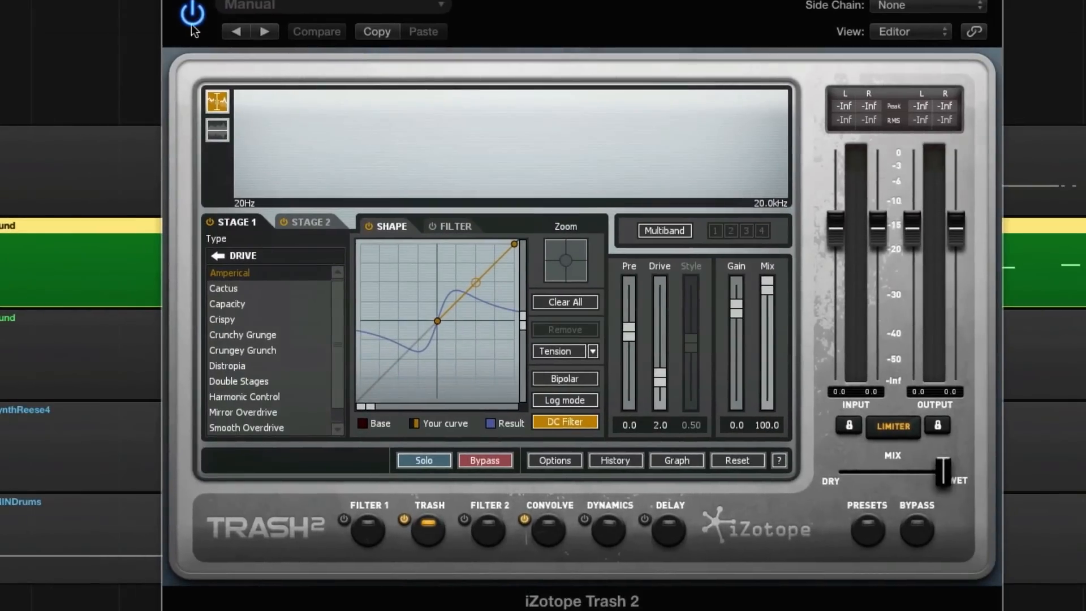
key(space)
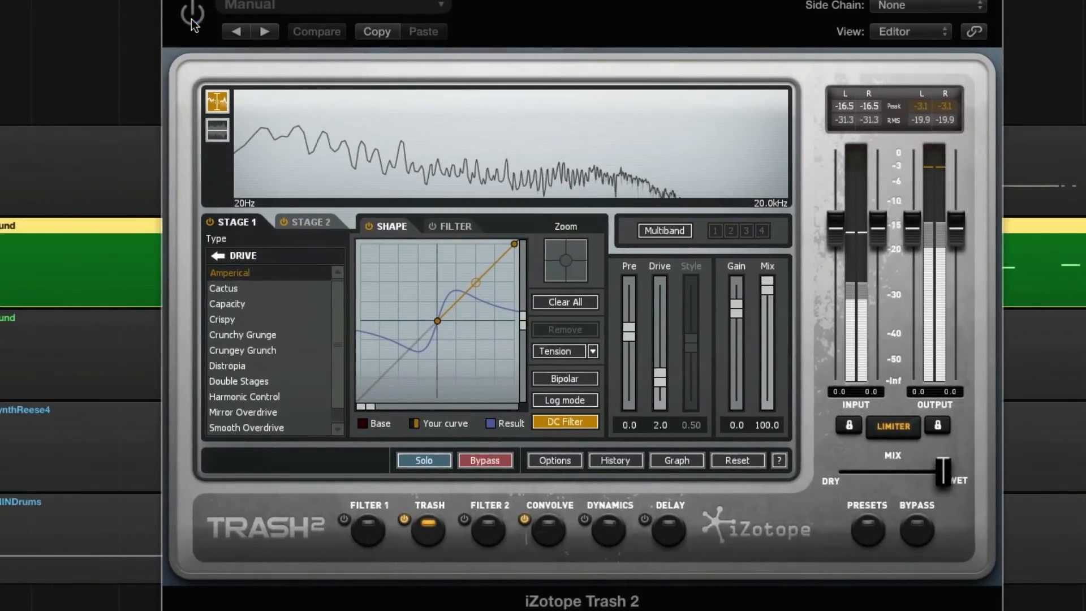
click(192, 17)
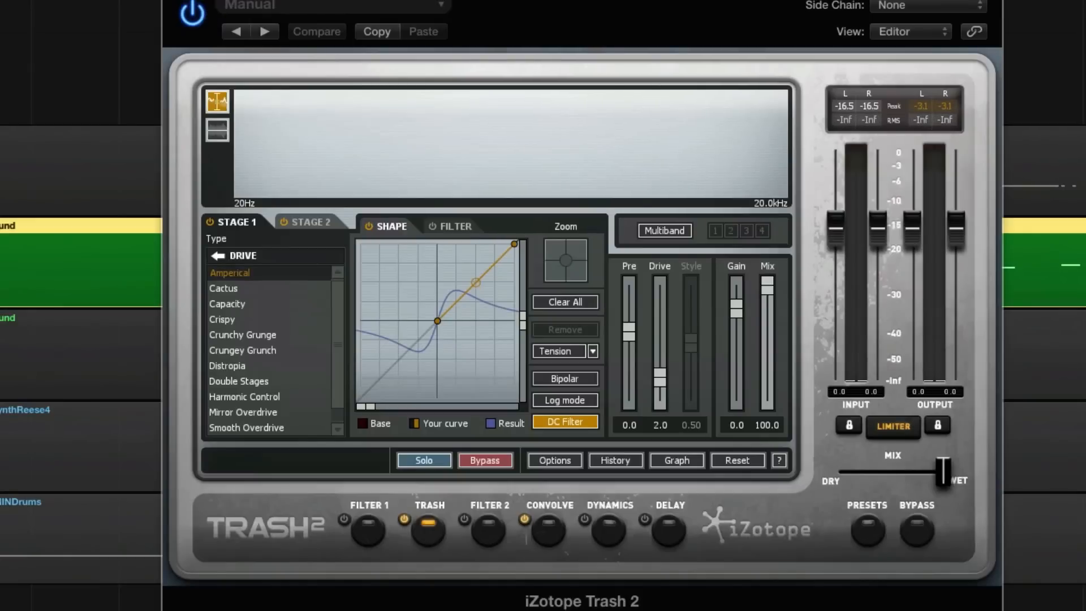
key(super+w)
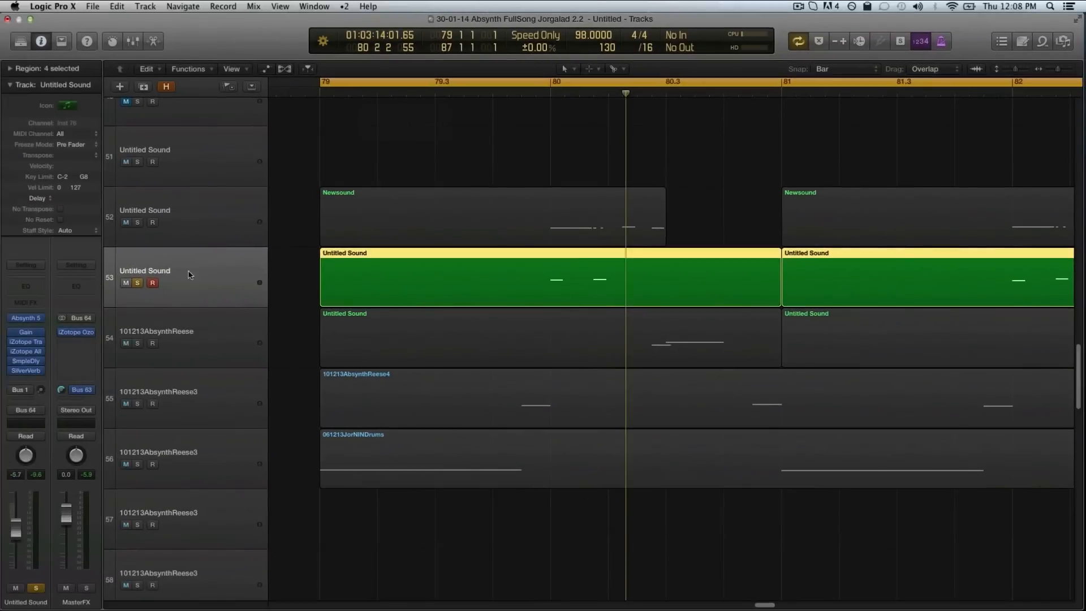
- Unsolo track 53, and select and solo track 52
scroll(214, 263, down, 2)
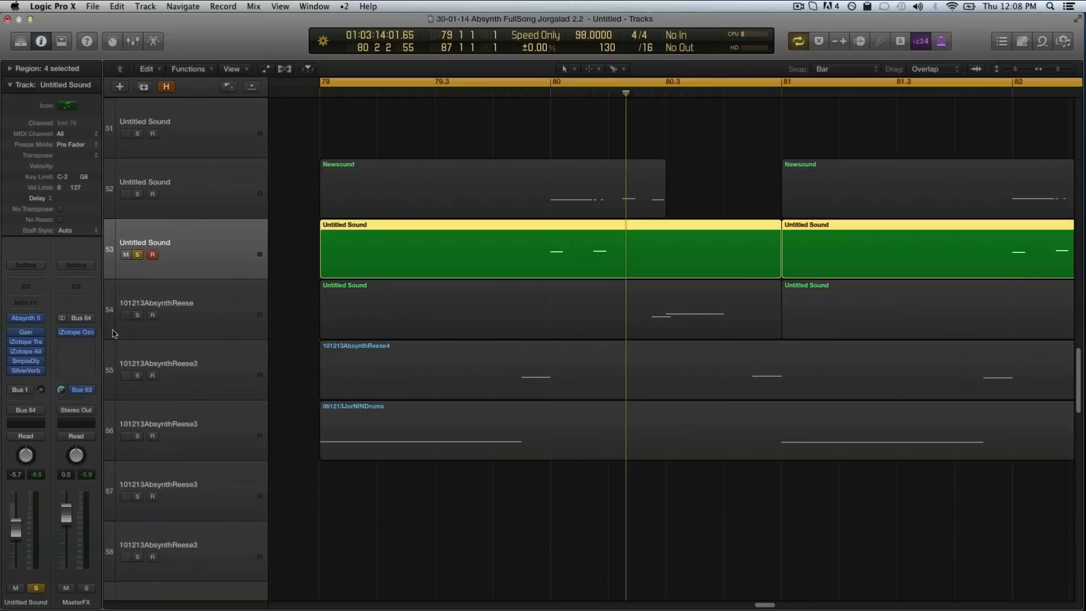
click(138, 255)
scroll(244, 255, up, 1)
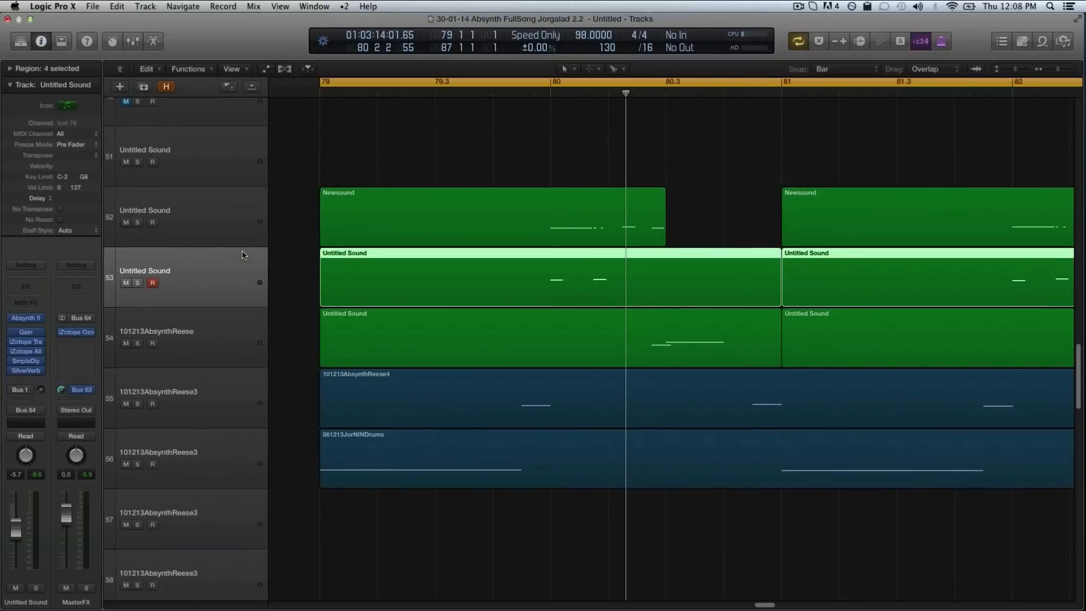
click(212, 220)
click(138, 222)
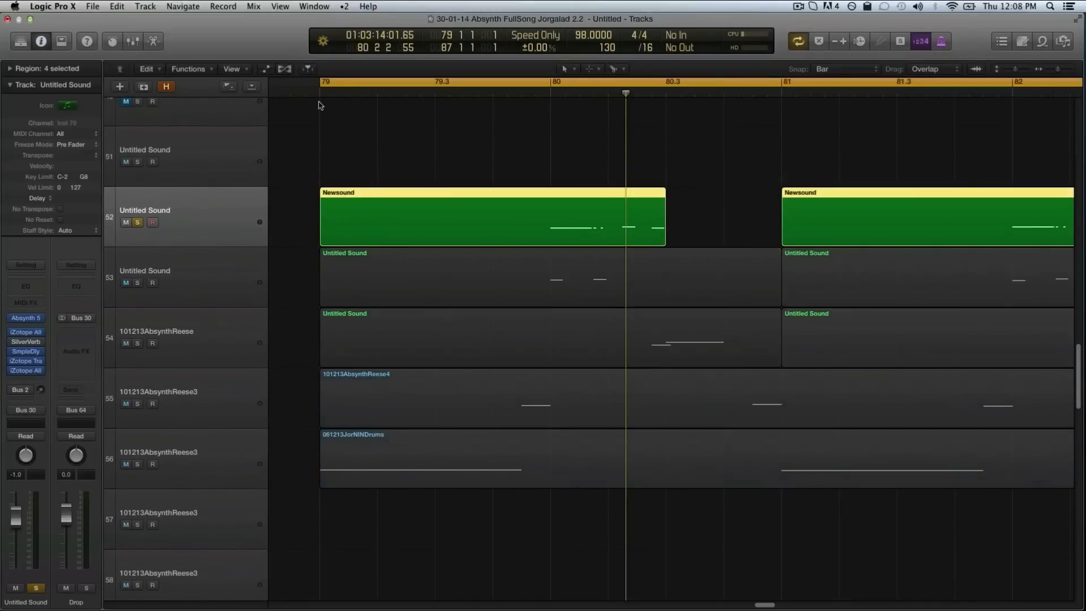
- Move the start of the cycle range to bar 80 and play the soloed track 52
drag(322, 84, 496, 112)
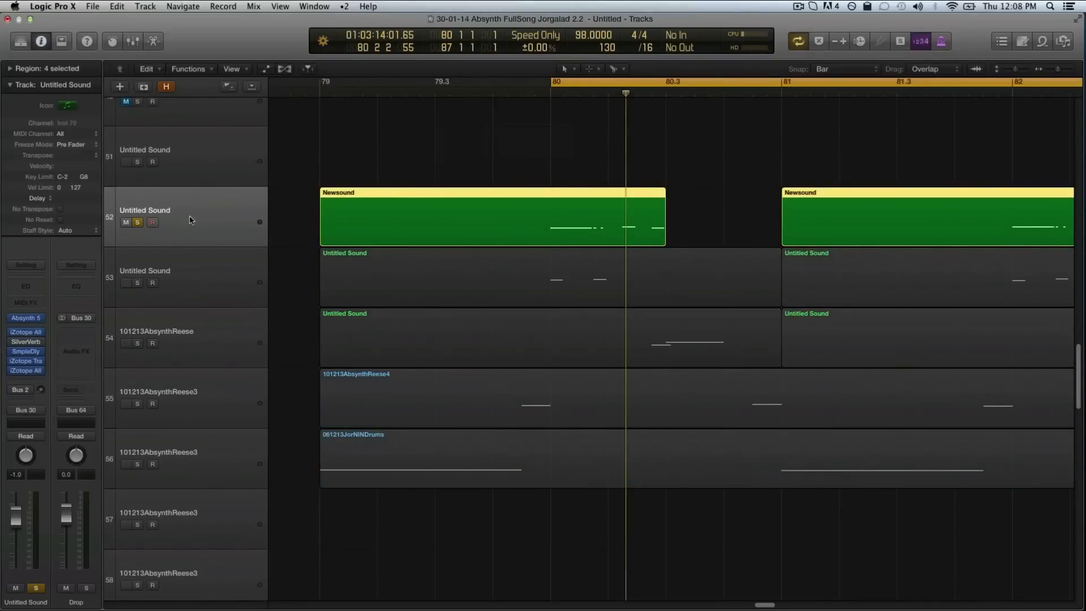
scroll(188, 215, up, 2)
key(space)
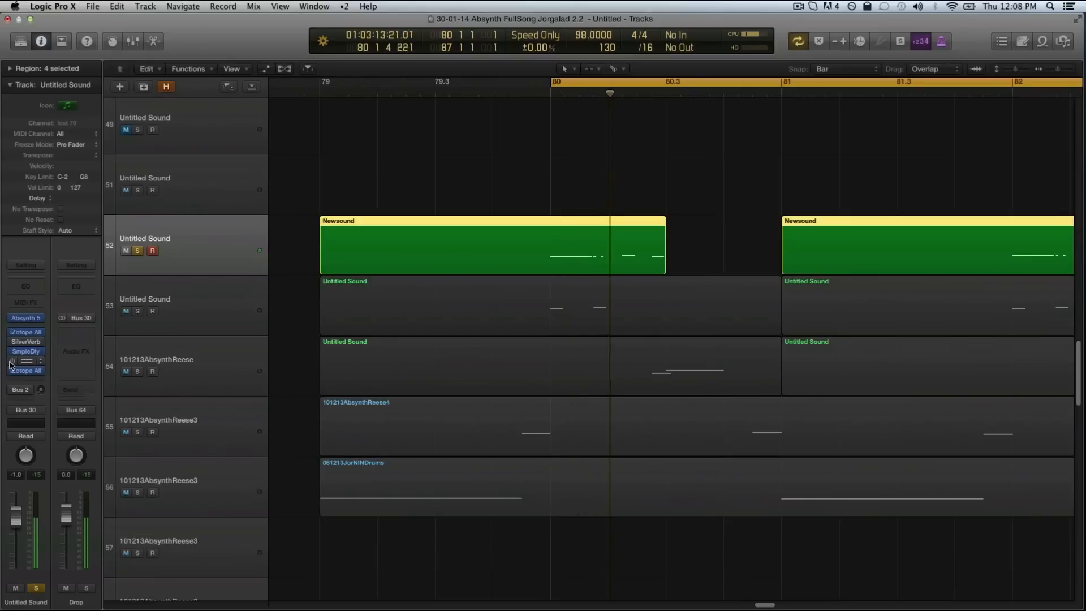
- Open track 52's Absynth 5 instrument and examine its patch and oscillator A's modulation settings
click(26, 318)
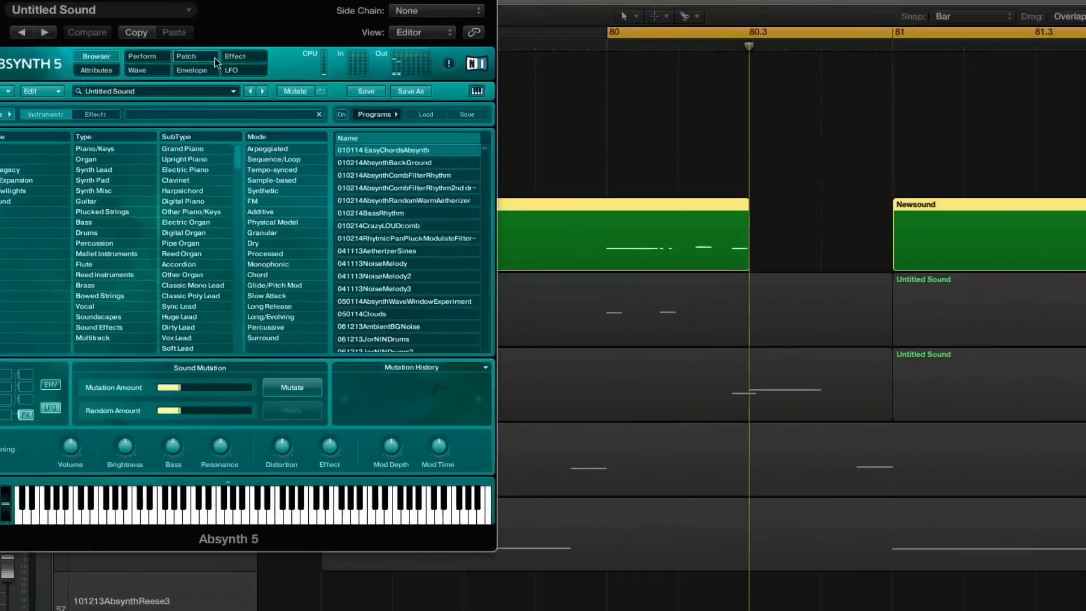
click(210, 102)
drag(95, 0, 212, 2)
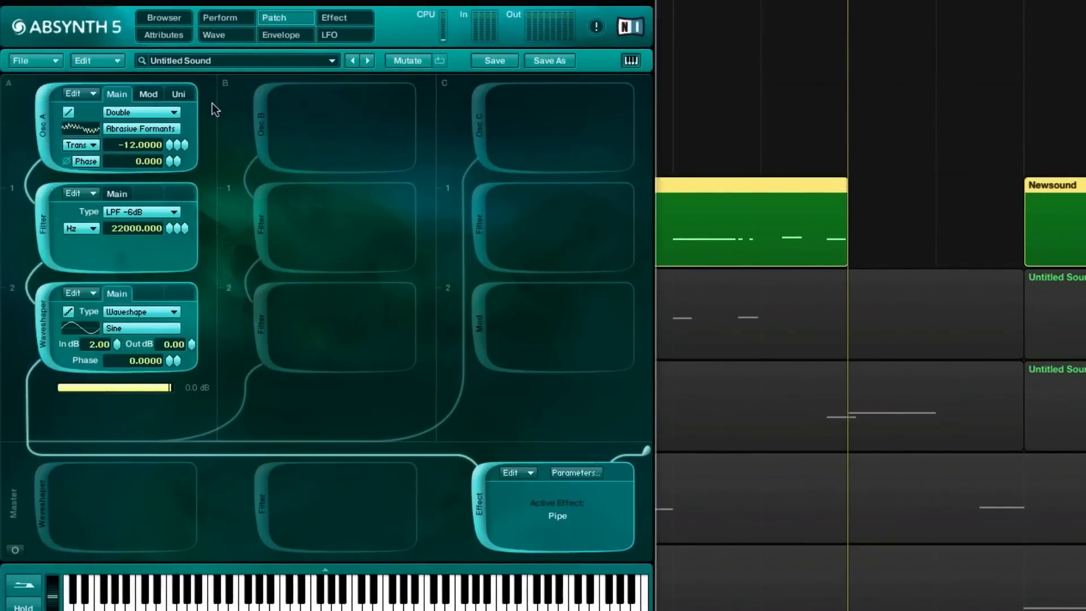
click(147, 95)
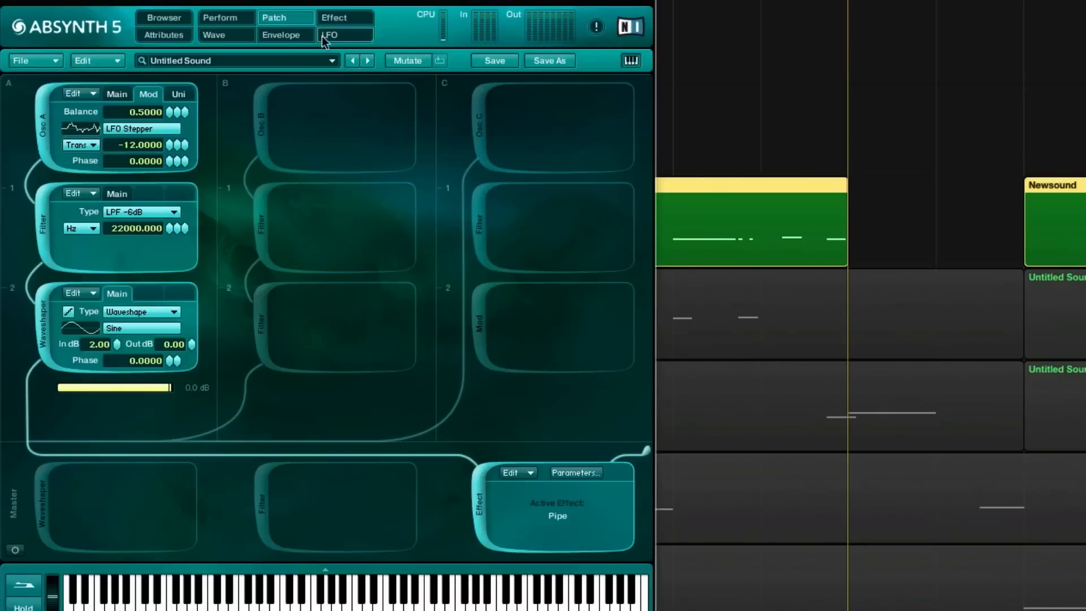
- Examine the Oscil A Main Pitch, Main Morph, Main Phase and Mod Pitch envelopes of track 52's patch
click(301, 36)
click(100, 302)
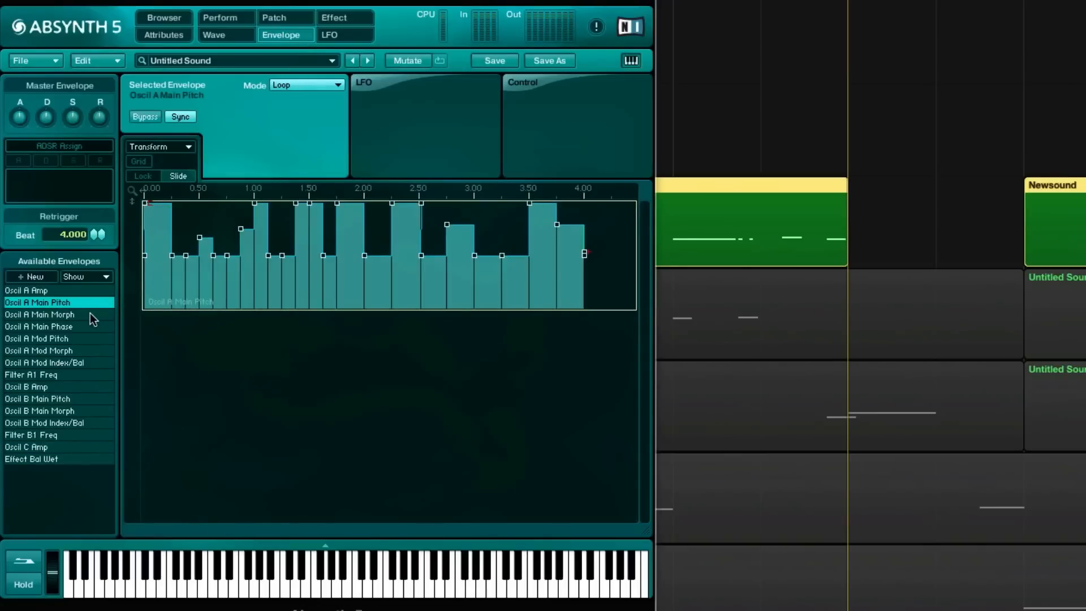
click(91, 312)
click(82, 326)
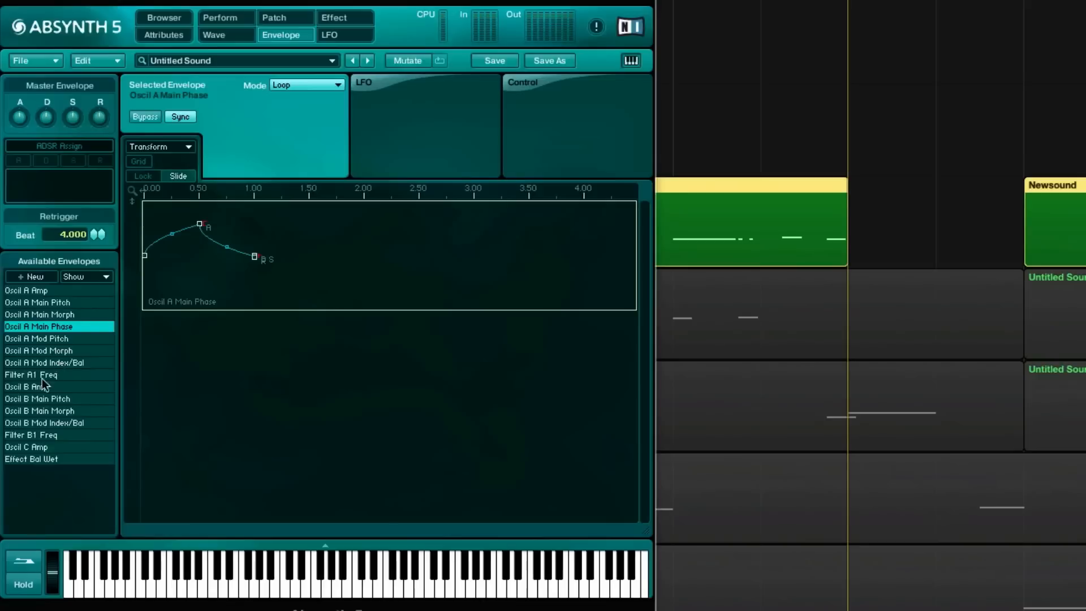
click(55, 300)
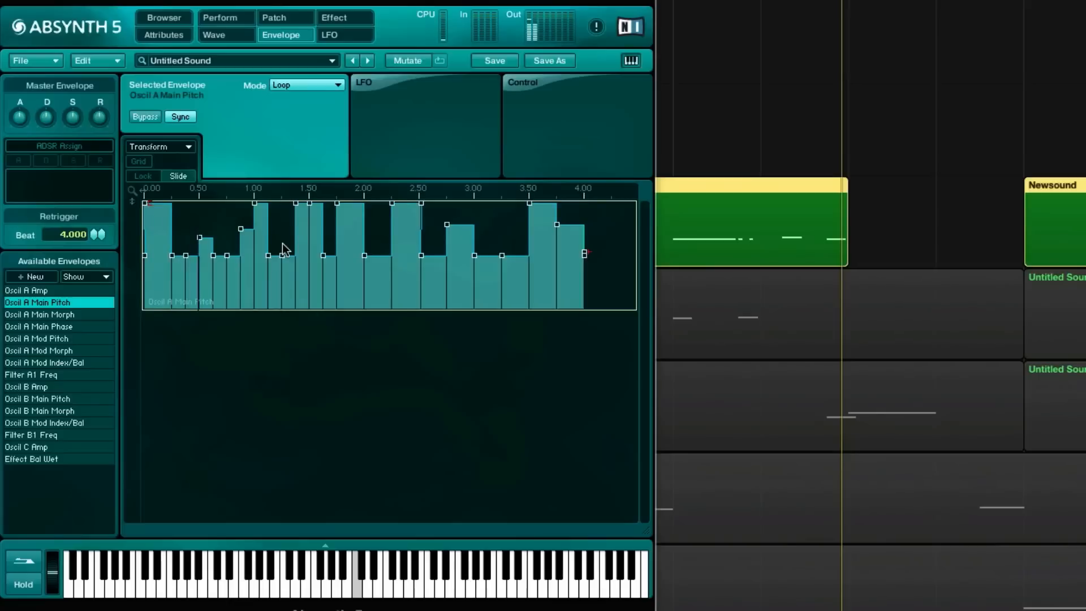
click(73, 314)
click(97, 327)
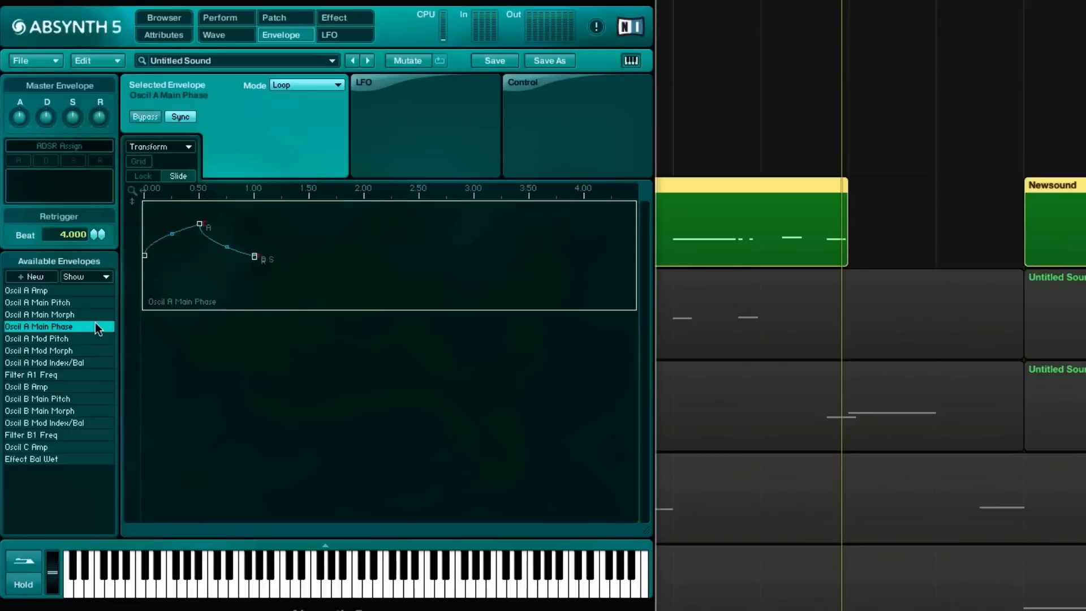
click(90, 335)
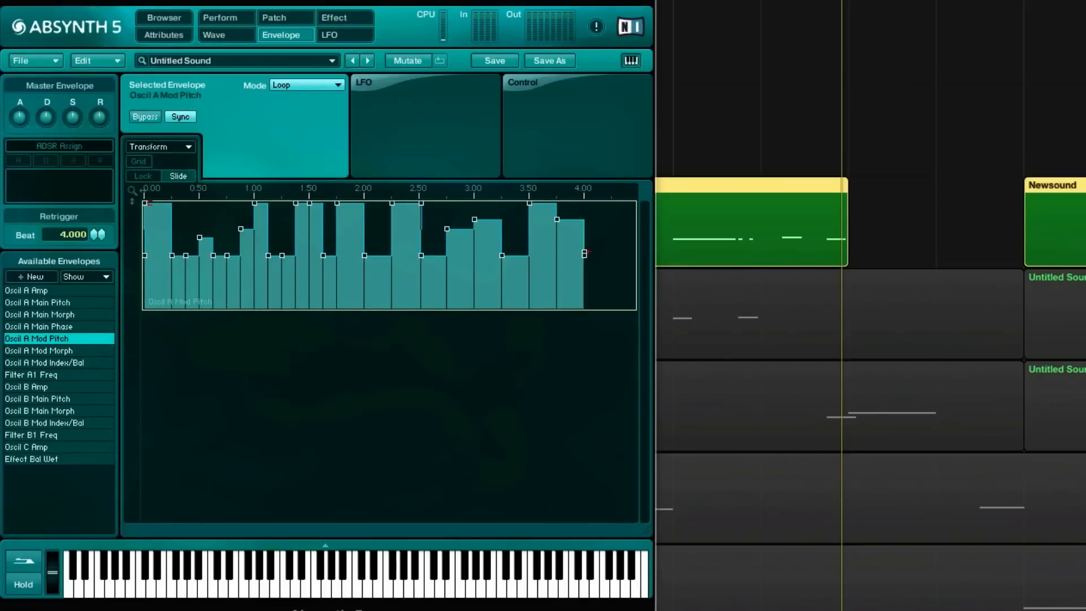
- Hide the Absynth window and unsolo track 52
key(v)
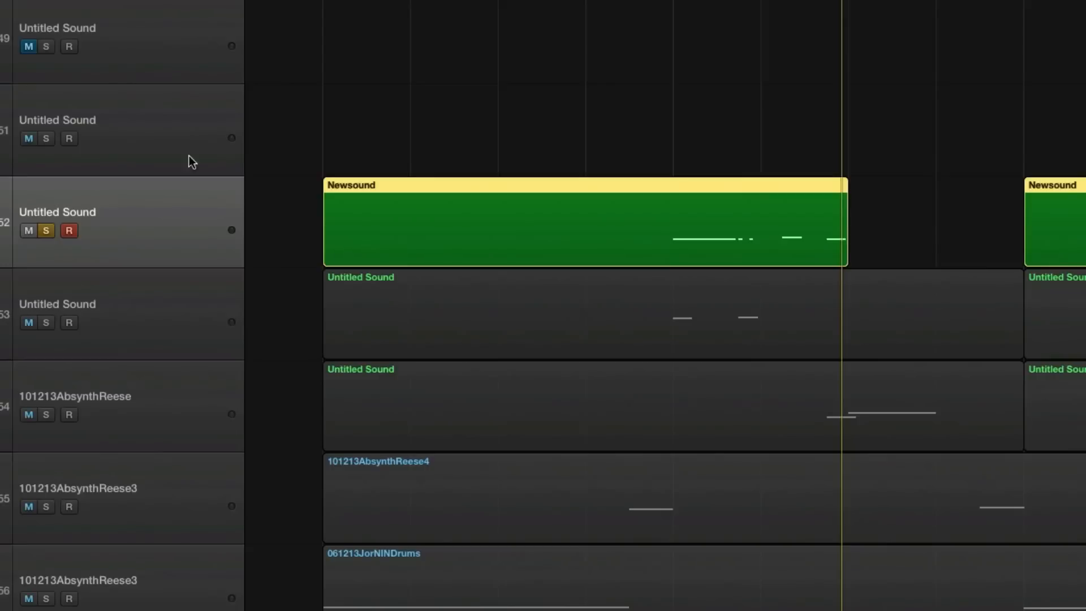
click(45, 231)
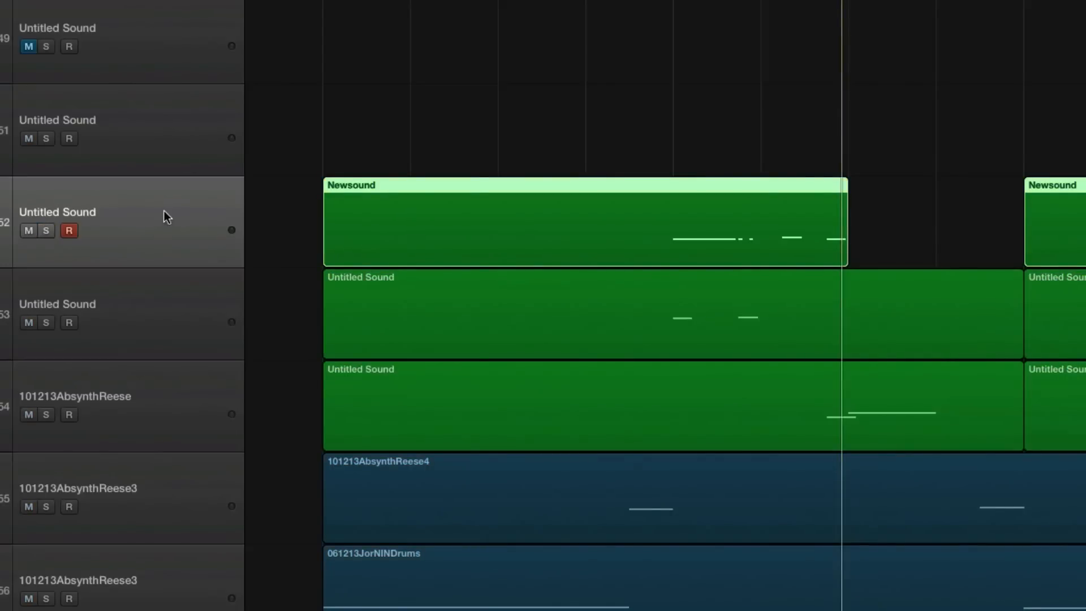
- Select track 51, solo its Newsound region and play it from about bar 82
key(super+Left)
key(super+Left)
key(super+Left)
key(super+Left)
key(super+Left)
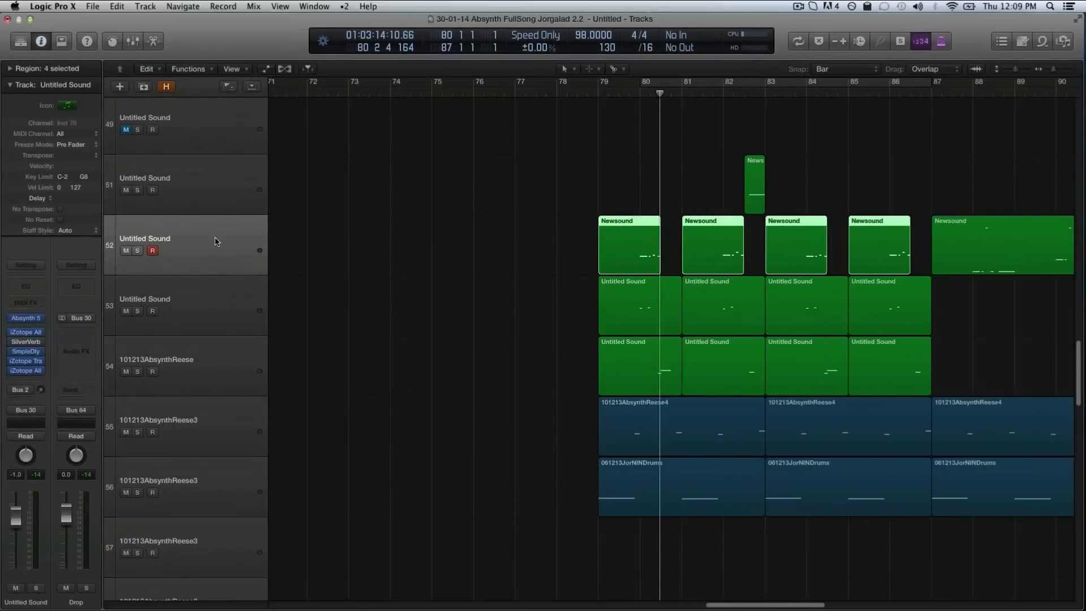
scroll(218, 241, right, 2)
click(201, 195)
key(super+Left)
key(super+Left)
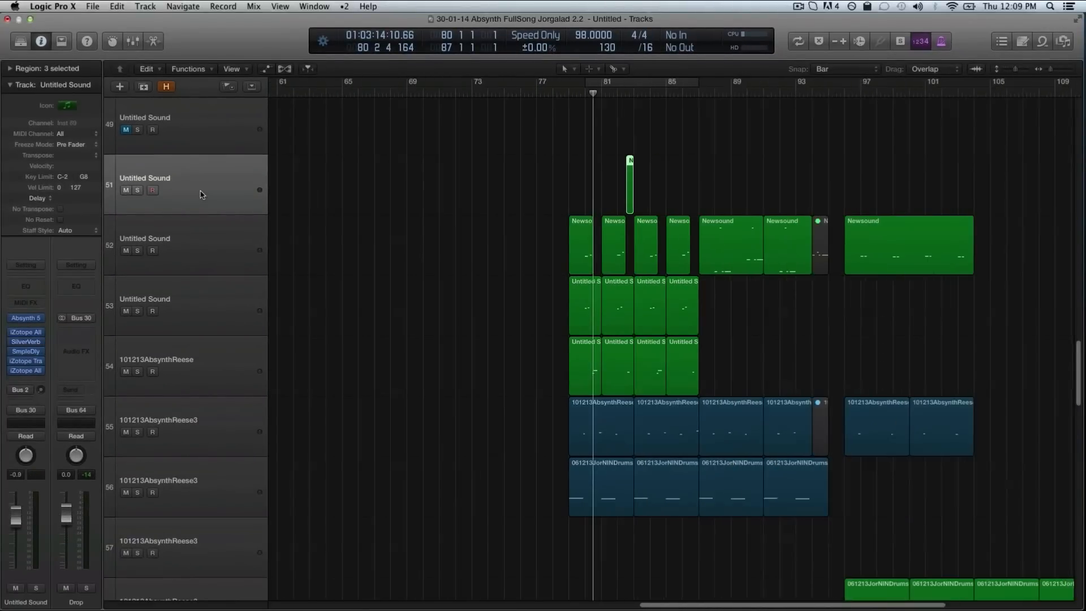
scroll(201, 194, right, 5)
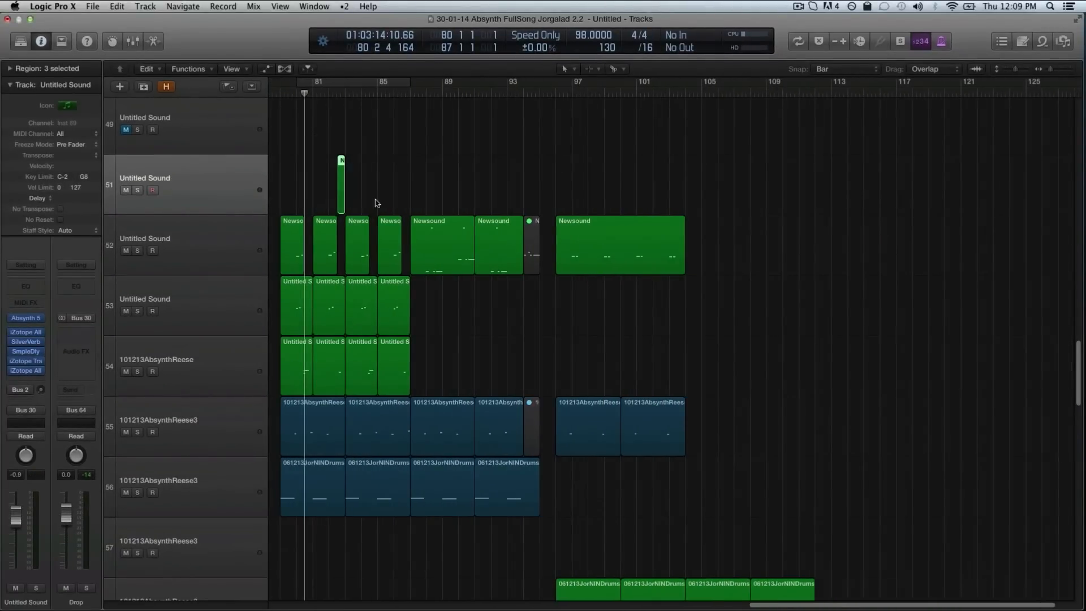
key(ctrl+s)
click(334, 94)
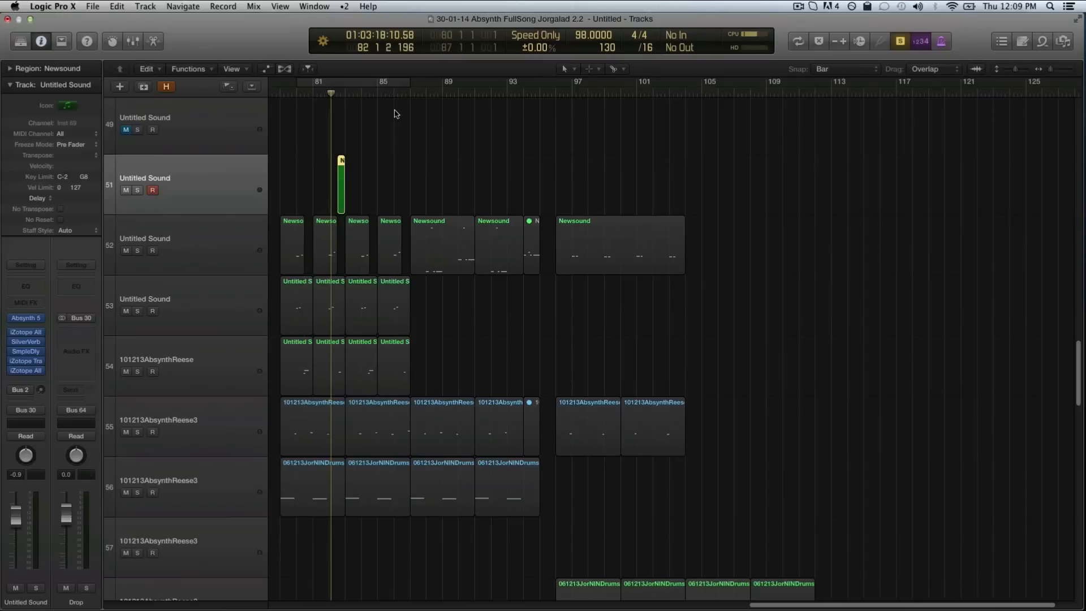
key(super+Right)
key(super+Right)
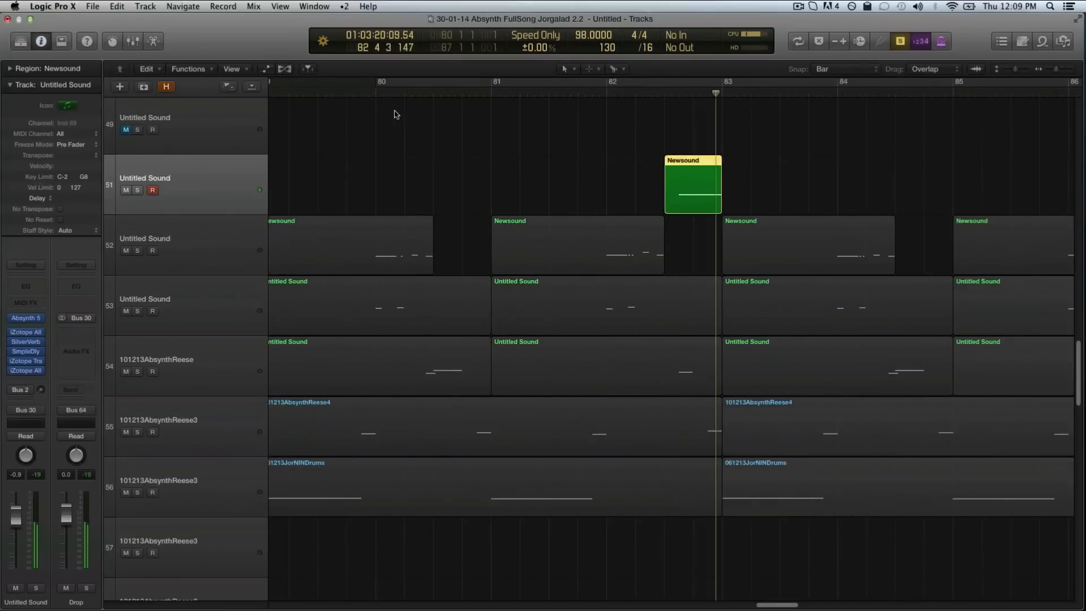
- Turn off the solo on track 51 and look over the hi-hat and snare tracks 72 to 76 during full playback
key(ctrl+s)
key(super+Left)
key(super+Left)
key(super+Left)
key(super+Left)
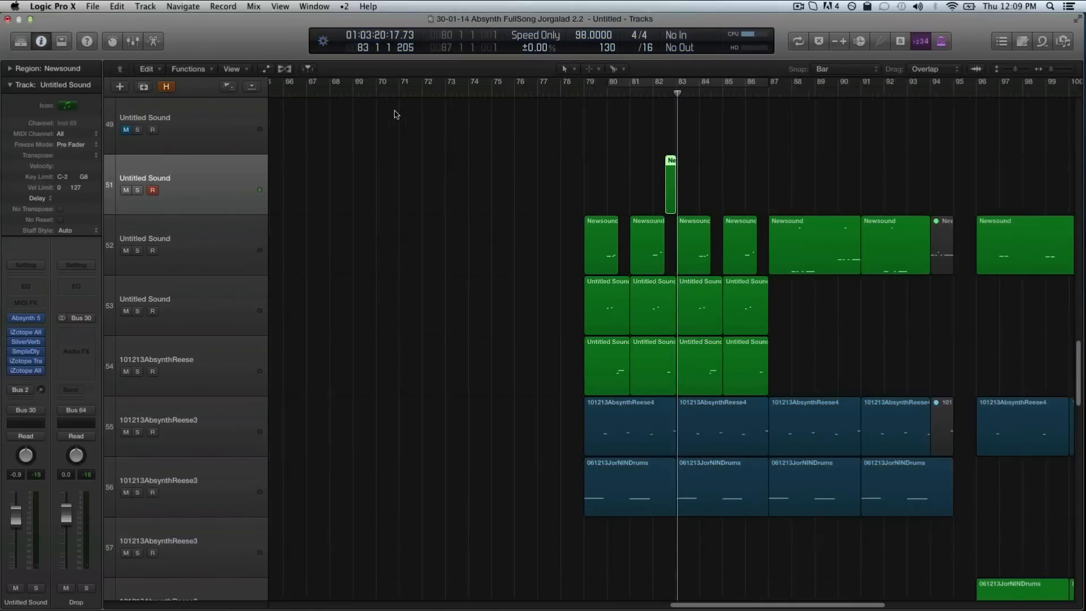
scroll(578, 337, down, 3)
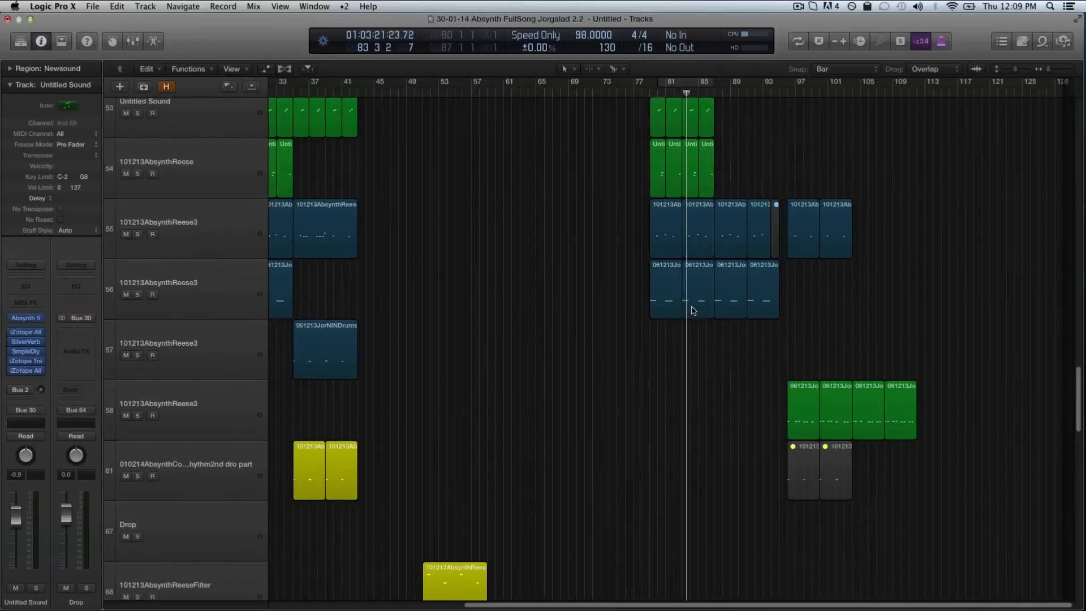
scroll(758, 368, down, 5)
scroll(759, 367, down, 5)
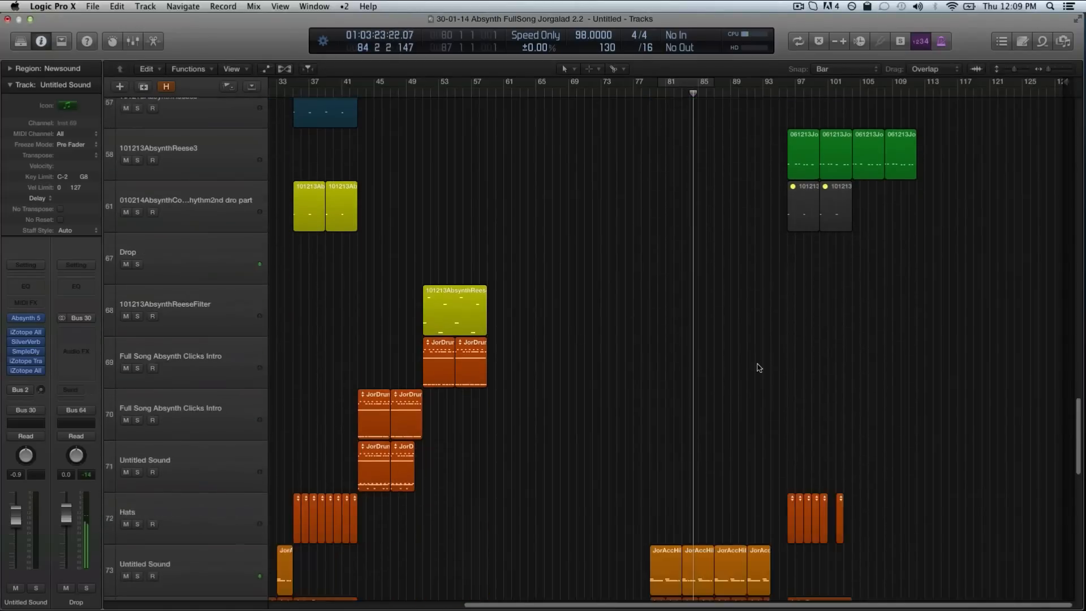
key(super+Right)
key(super+Right)
scroll(759, 368, right, 5)
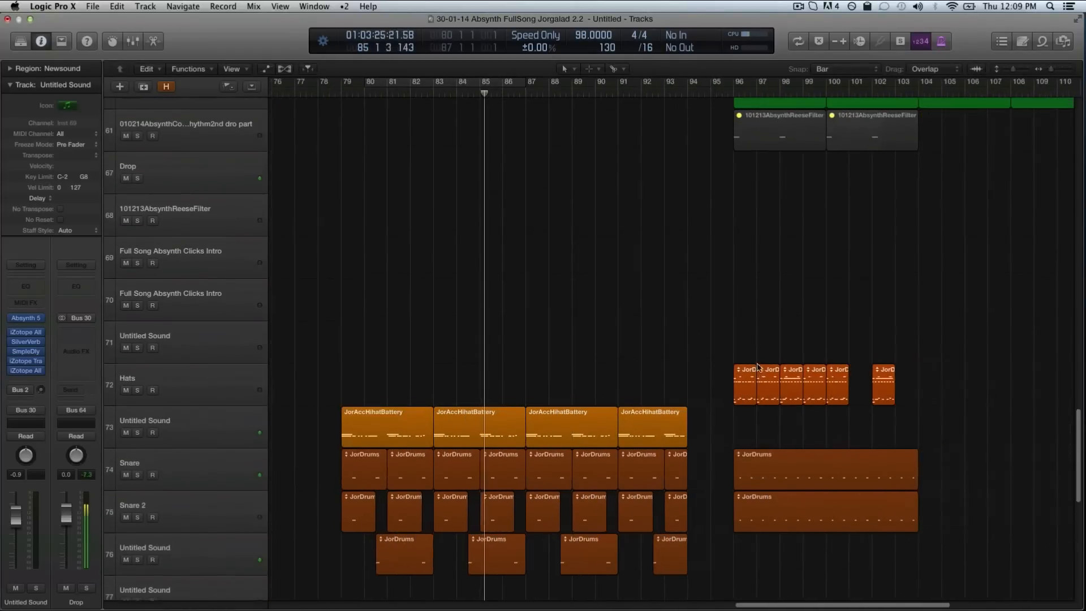
- Raise the system volume and look through the synth tracks from 58 up to 35 around bars 87 to 112
scroll(759, 368, up, 10)
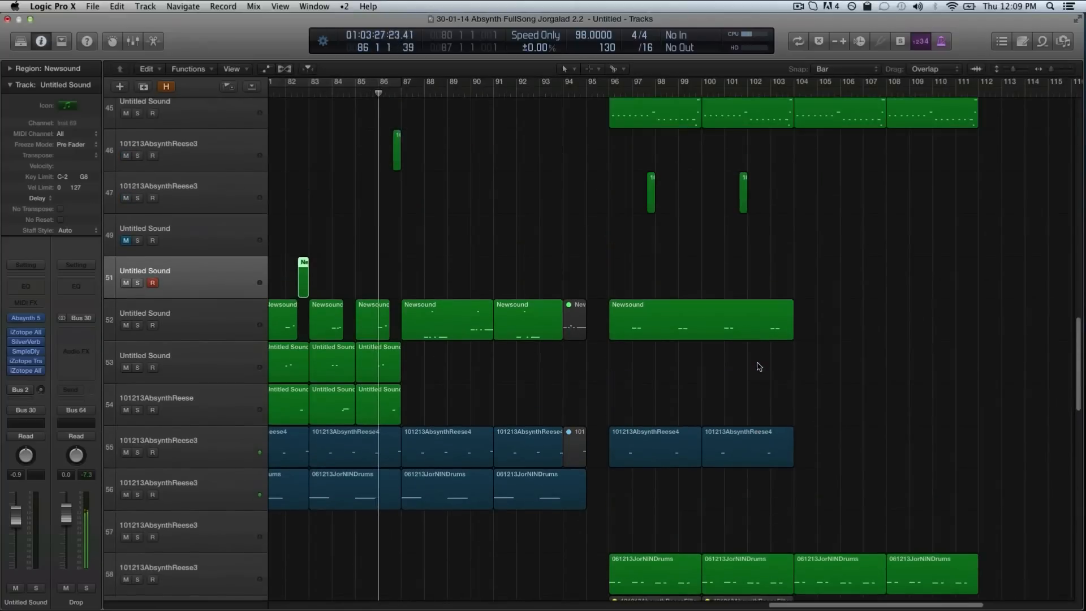
key(XF86AudioRaiseVolume)
scroll(745, 390, up, 3)
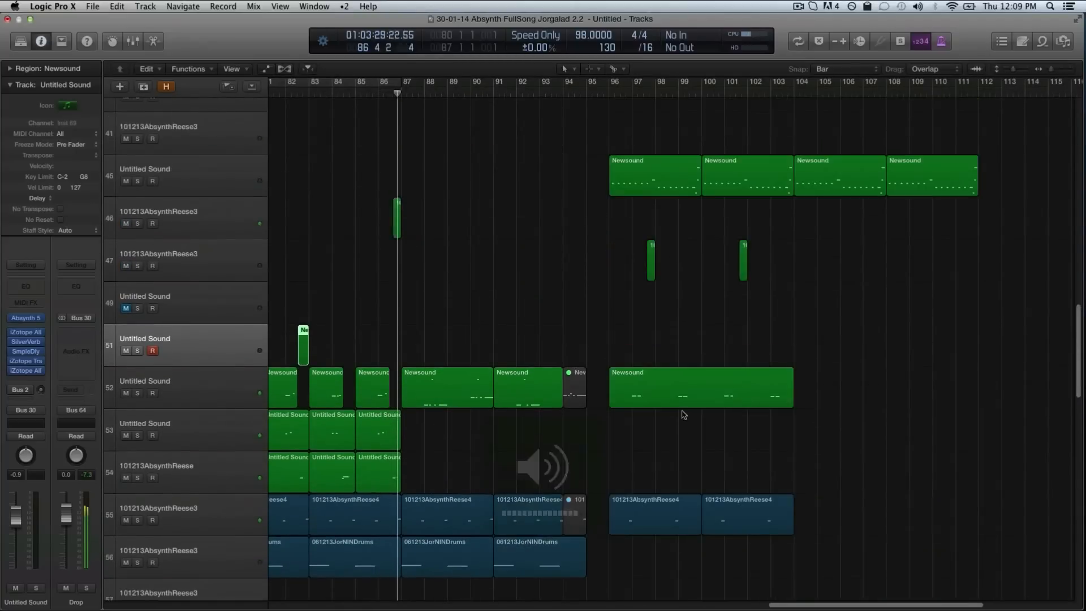
scroll(667, 415, down, 3)
scroll(667, 415, up, 2)
scroll(667, 415, right, 2)
scroll(667, 415, up, 5)
scroll(667, 415, right, 3)
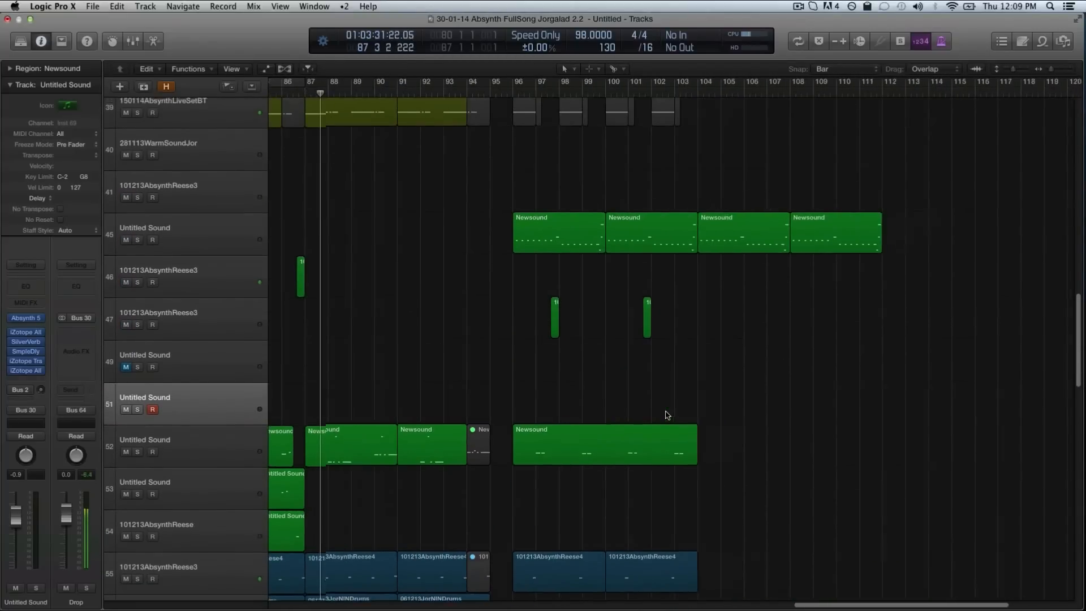
scroll(665, 415, right, 2)
scroll(665, 415, up, 2)
scroll(665, 416, right, 1)
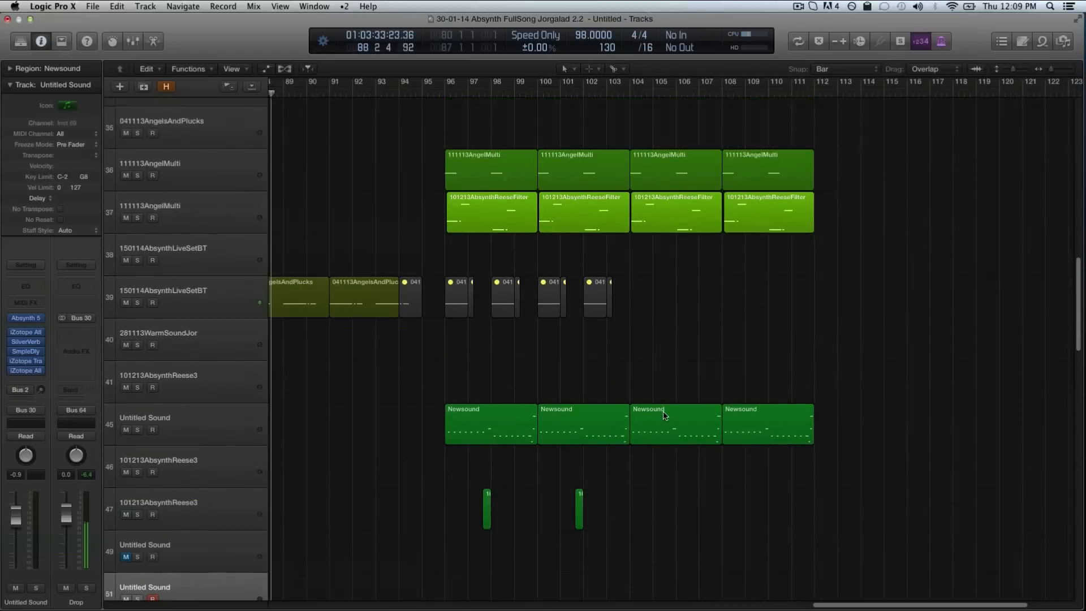
- Play the full arrangement from about bar 95 and look over the tracks of the section starting at bar 96
scroll(665, 415, down, 4)
scroll(665, 416, up, 8)
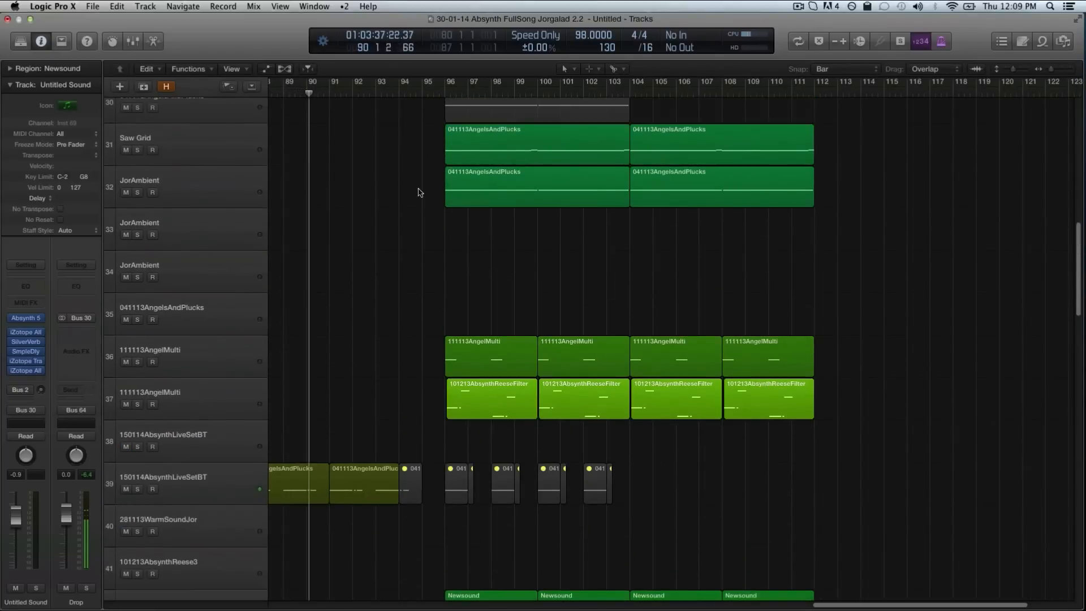
click(429, 91)
scroll(546, 194, down, 16)
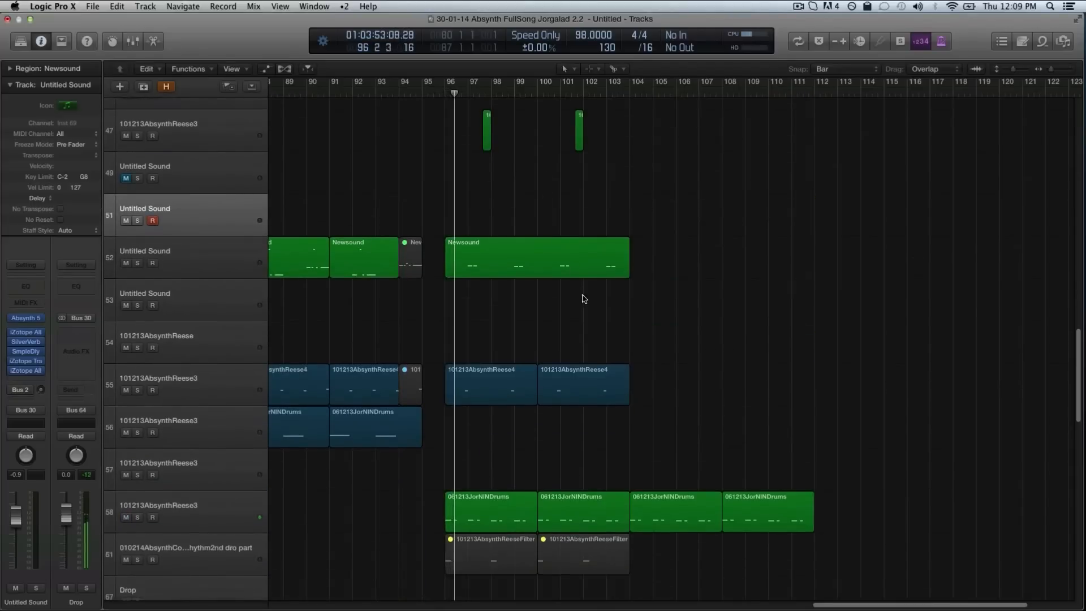
- Select the Saw Grid track 31 and solo its two AngelsAndPlucks regions starting at bar 96
scroll(583, 298, up, 10)
scroll(501, 392, up, 5)
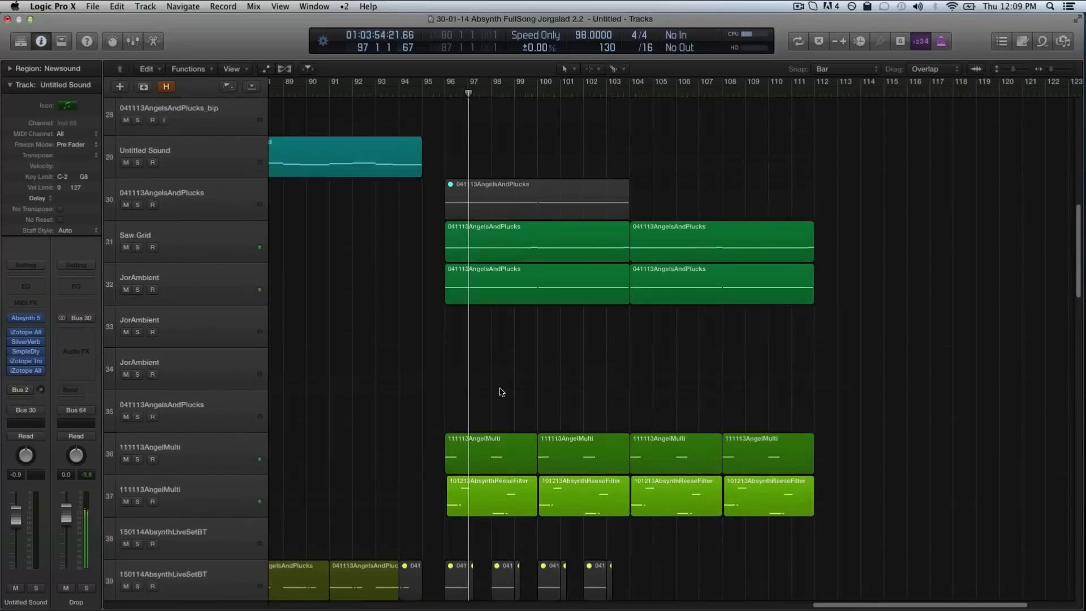
click(226, 305)
key(super+Left)
key(super+Left)
key(super+Left)
key(super+Left)
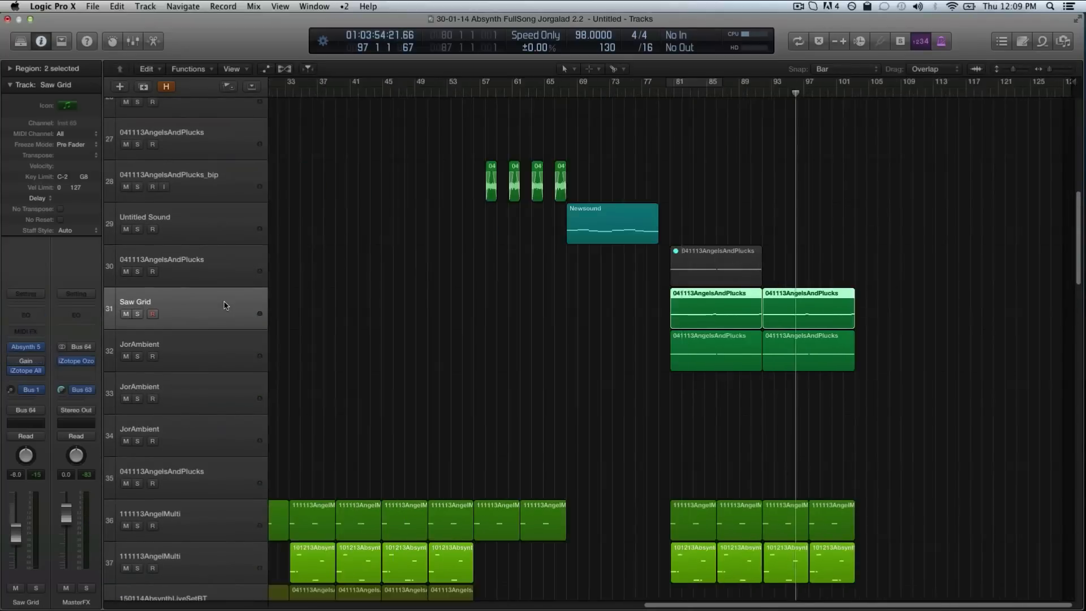
key(super+Right)
key(super+Right)
key(super+Right)
key(ctrl+s)
scroll(502, 317, right, 5)
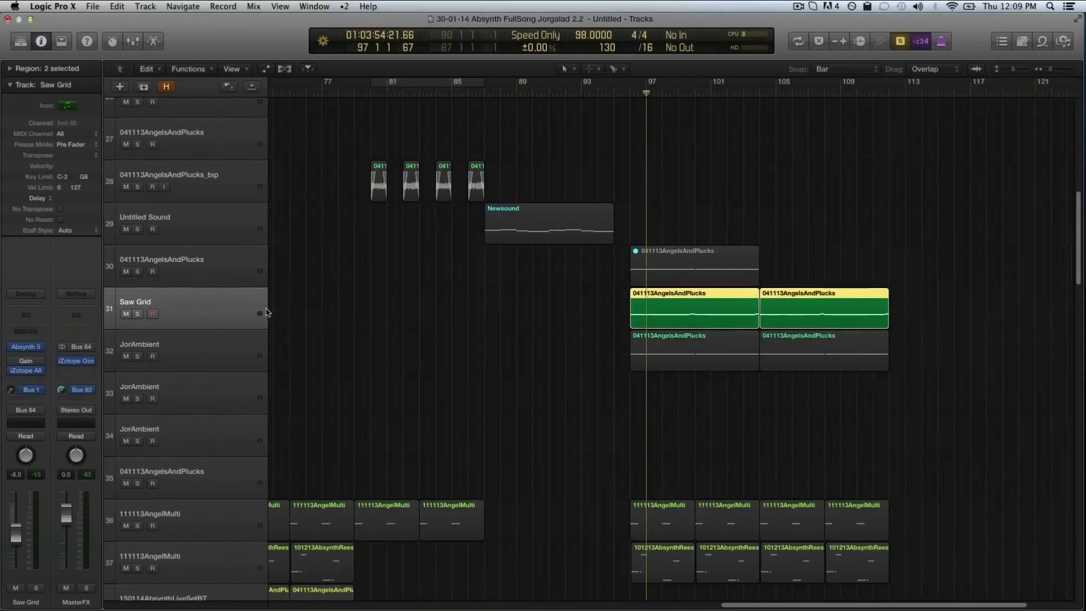
- Set the cycle range to the first Saw Grid region, bars 96 to 104, and play it
drag(502, 317, 663, 302)
key(u)
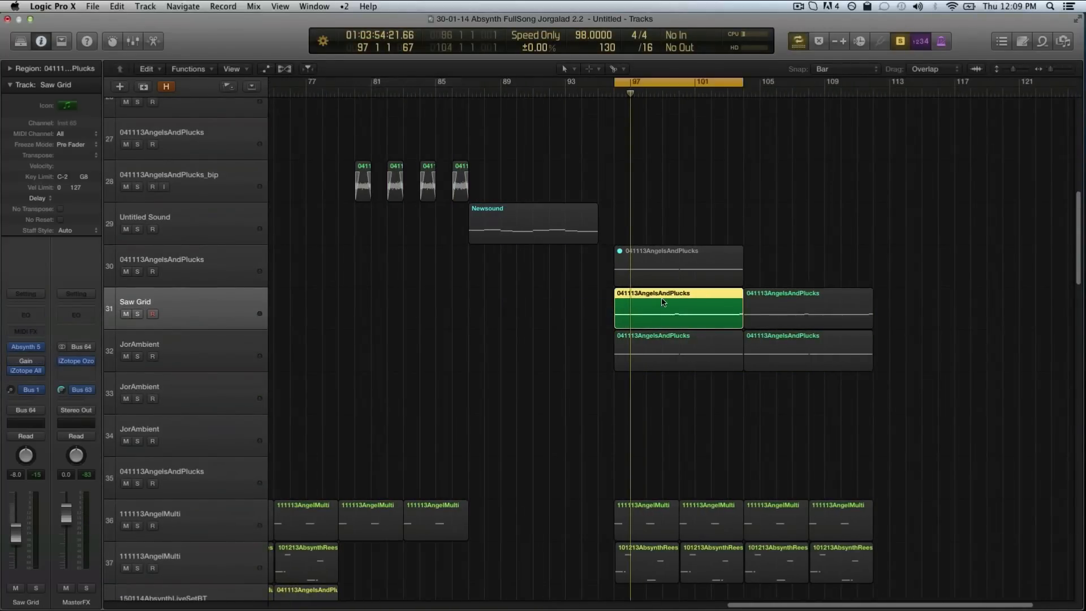
key(space)
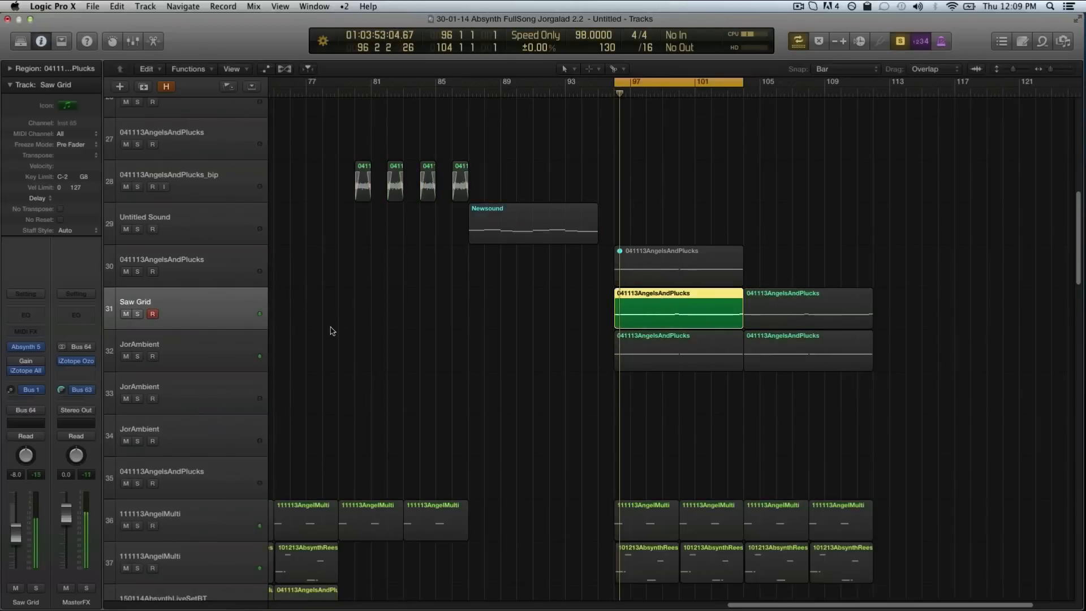
- Select JorAmbient track 32 and play its soloed region from the start of the cycle
click(222, 347)
key(space)
key(space)
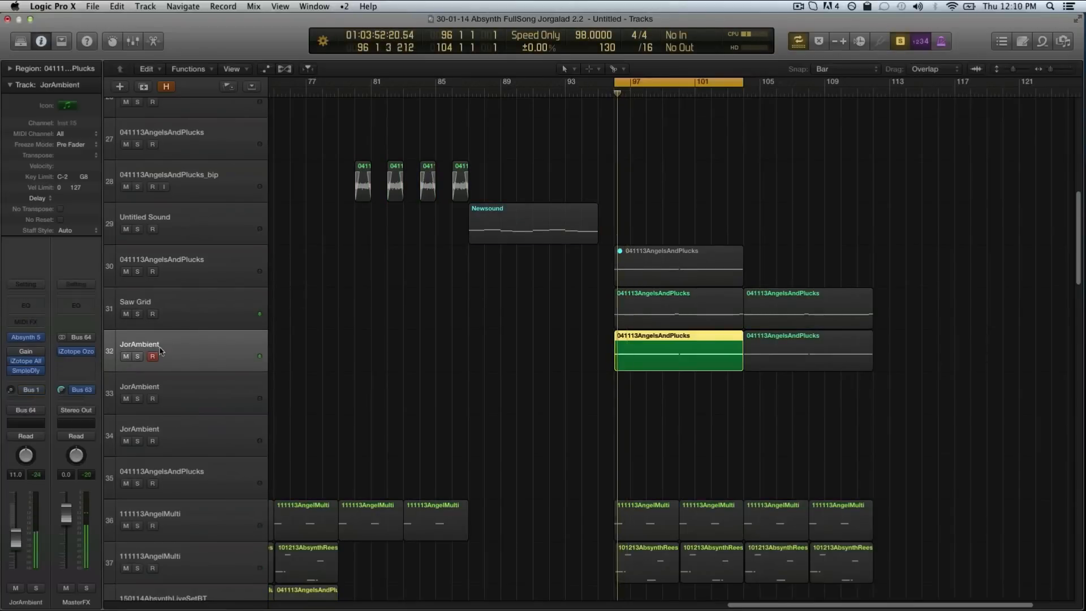
- Mute JorAmbient track 32, turn off solo and play the cycled section without that track
click(138, 356)
click(127, 357)
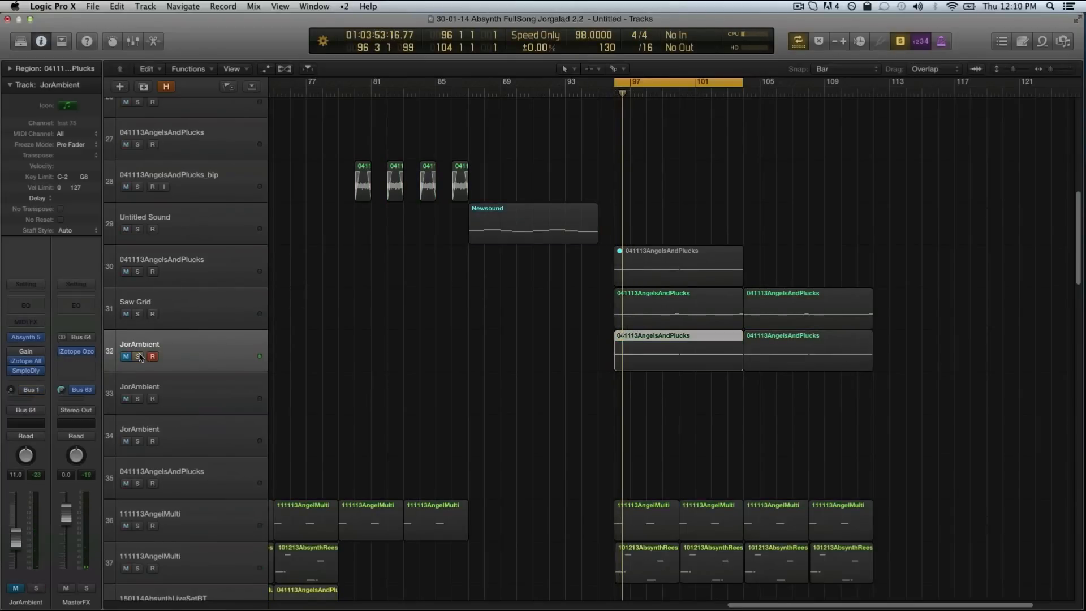
key(space)
key(space)
click(137, 357)
scroll(394, 403, right, 5)
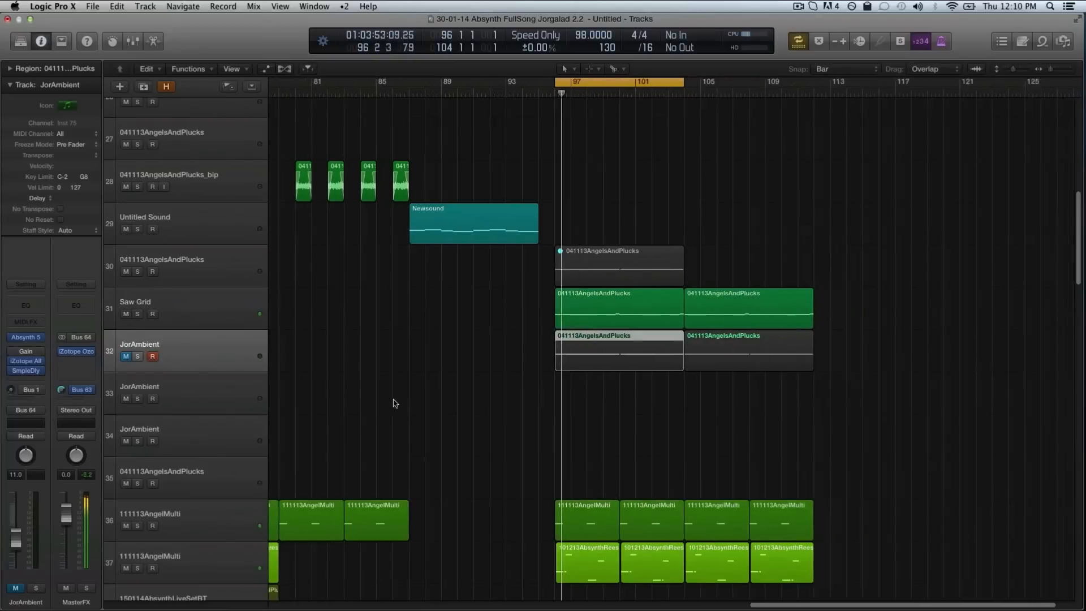
- Mute Saw Grid track 31 instead of JorAmbient track 32, and solo the JorAmbient track
click(136, 304)
click(125, 314)
click(126, 357)
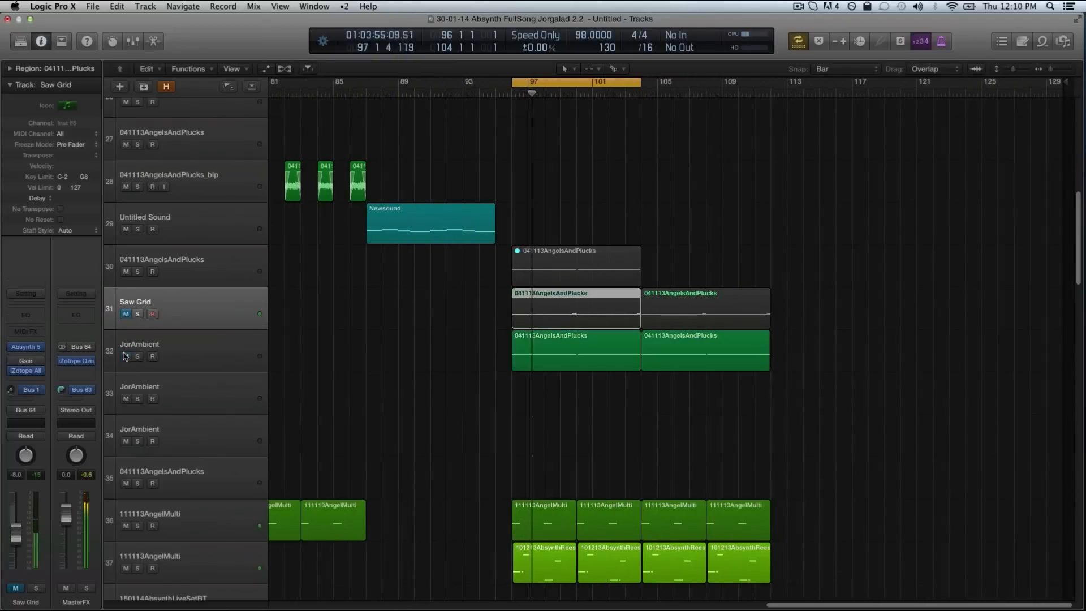
click(222, 348)
click(137, 357)
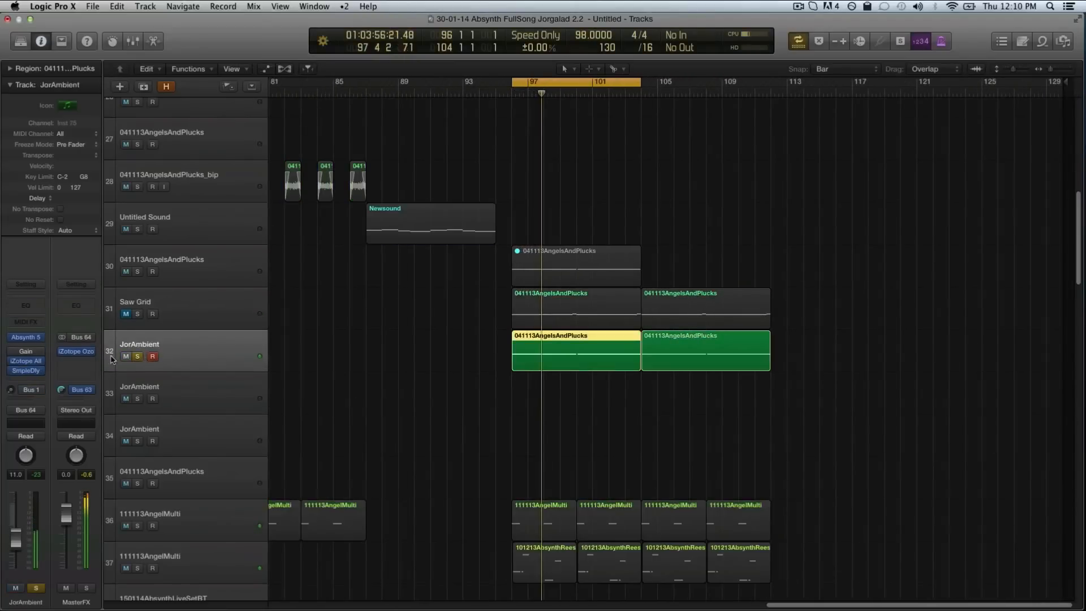
- In JorAmbient's Absynth 5, lower the Resonators wet level to -96.0 and look through the Envelope, Perform, Wave and Patch pages
click(26, 337)
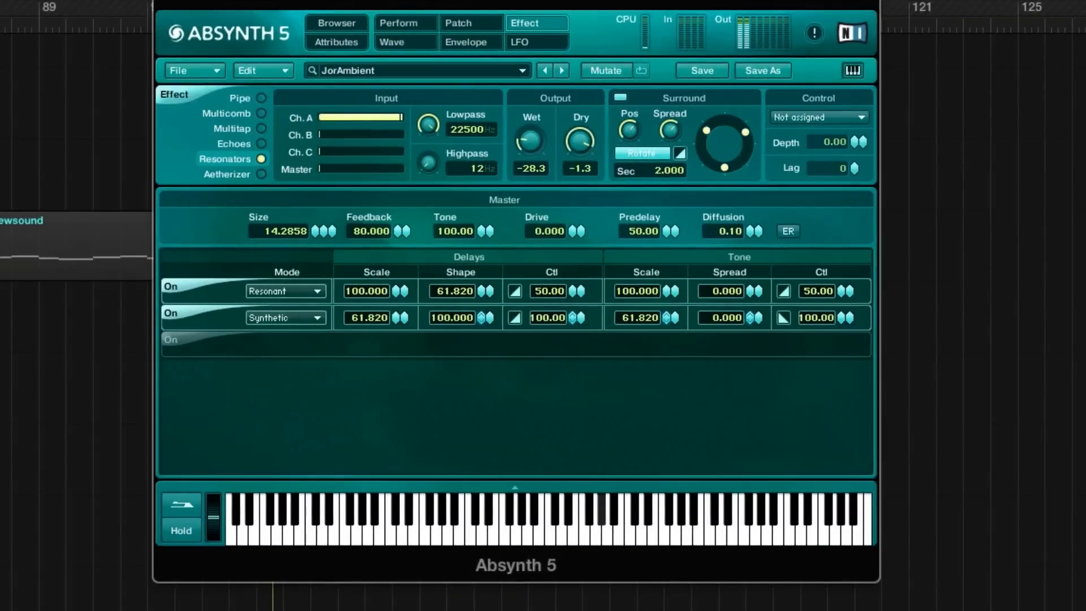
key(super+w)
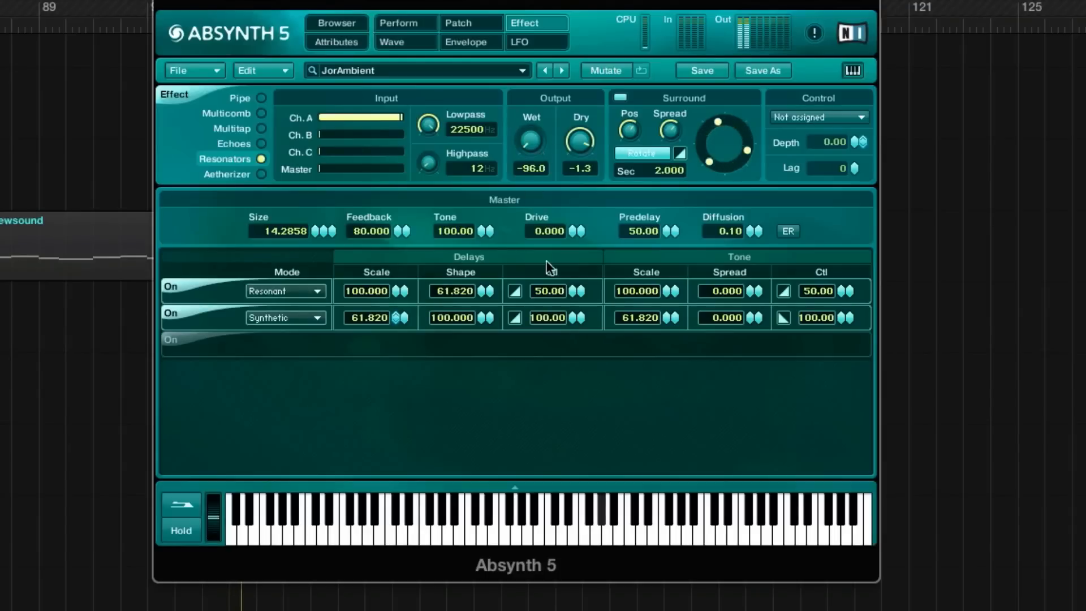
click(459, 40)
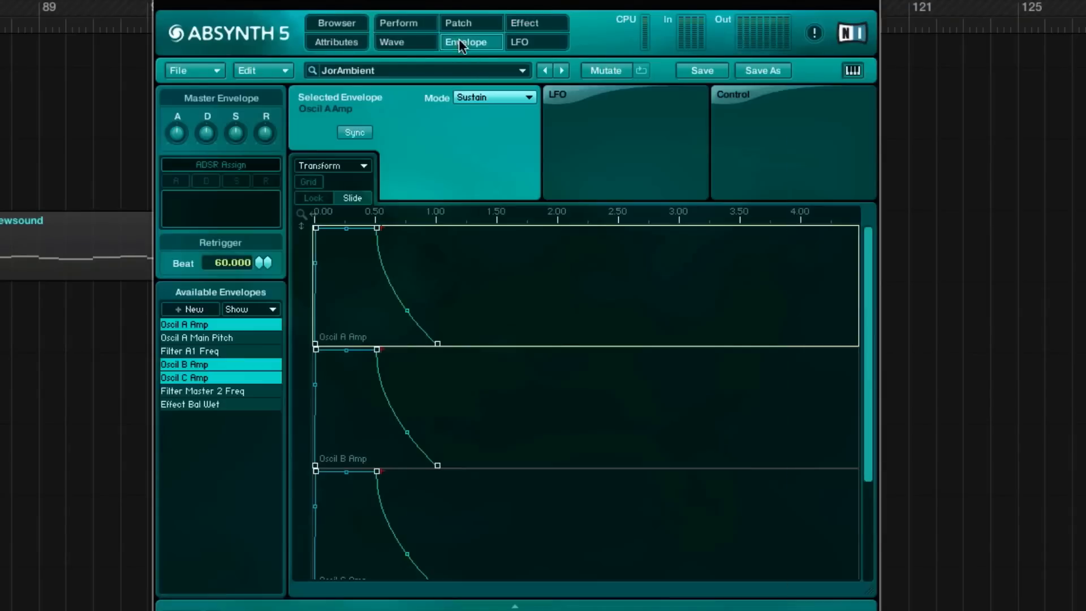
click(389, 27)
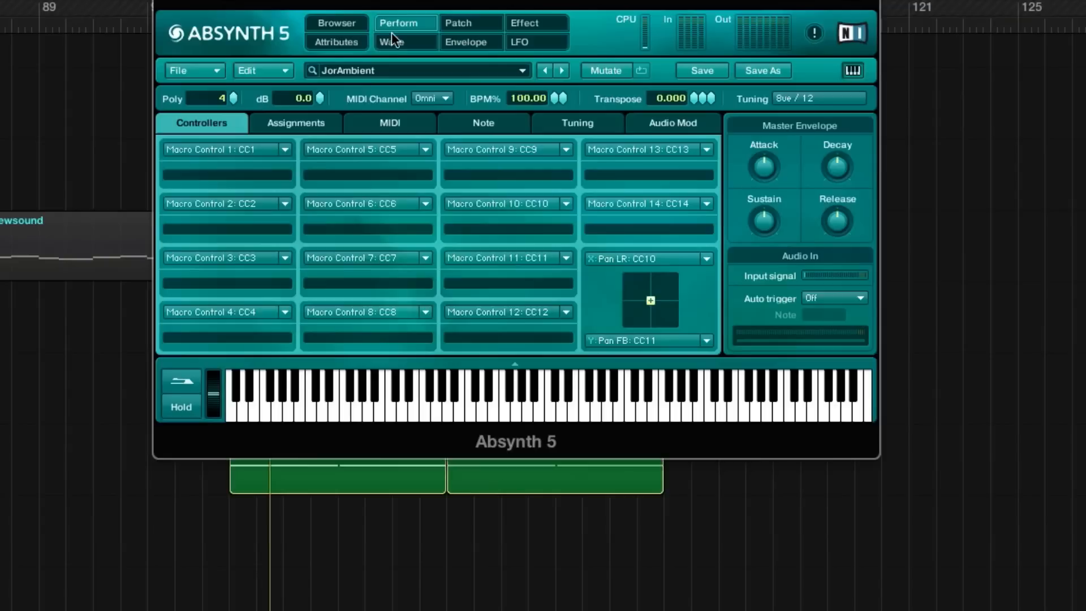
click(412, 44)
click(474, 24)
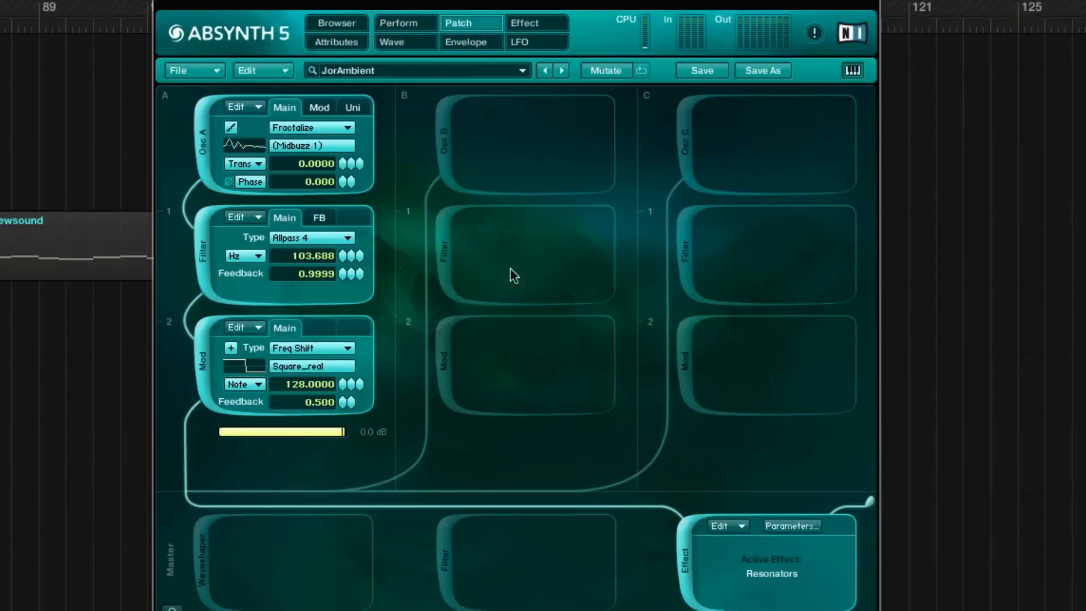
- Enable the LPF 4 Pole master filter at 22000 Hz in the JorAmbient patch and check the oscillator envelopes
click(444, 534)
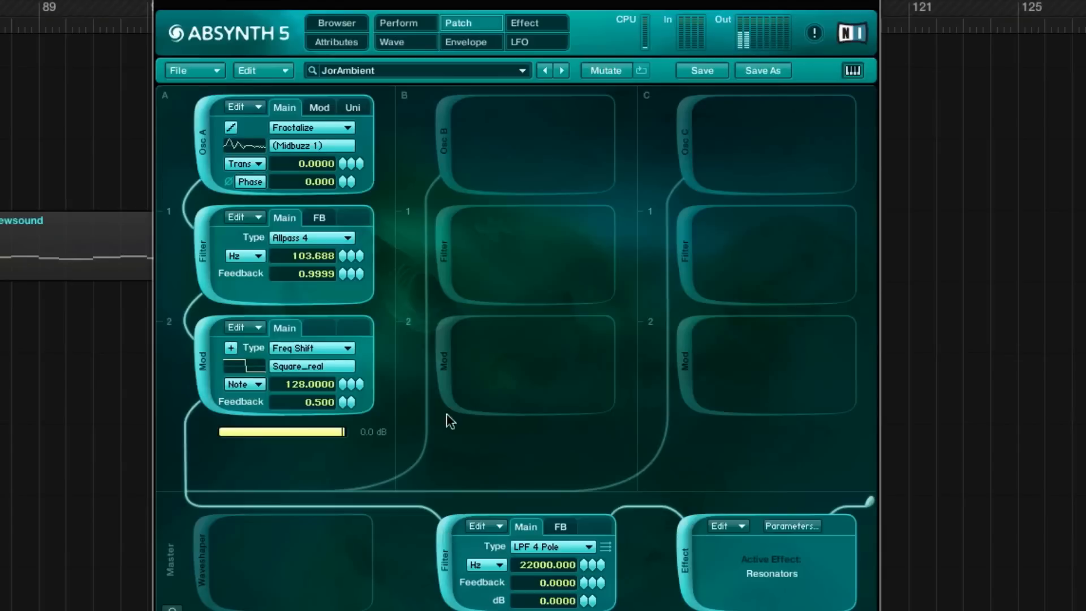
click(468, 44)
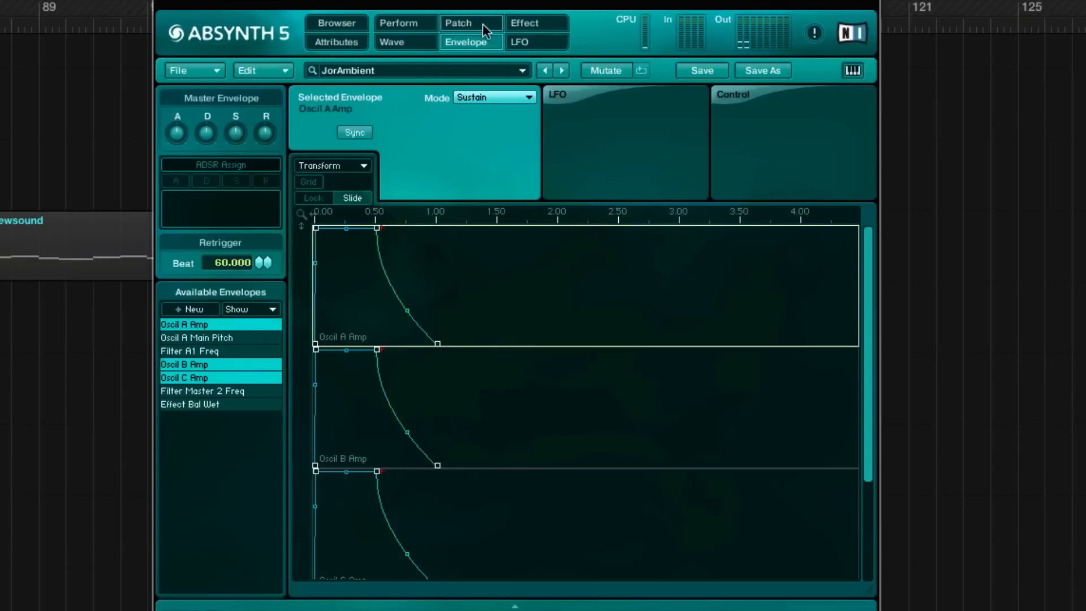
click(483, 23)
- Set the Resonators effect output to -5.5 wet and -1.3 dry for JorAmbient
click(532, 25)
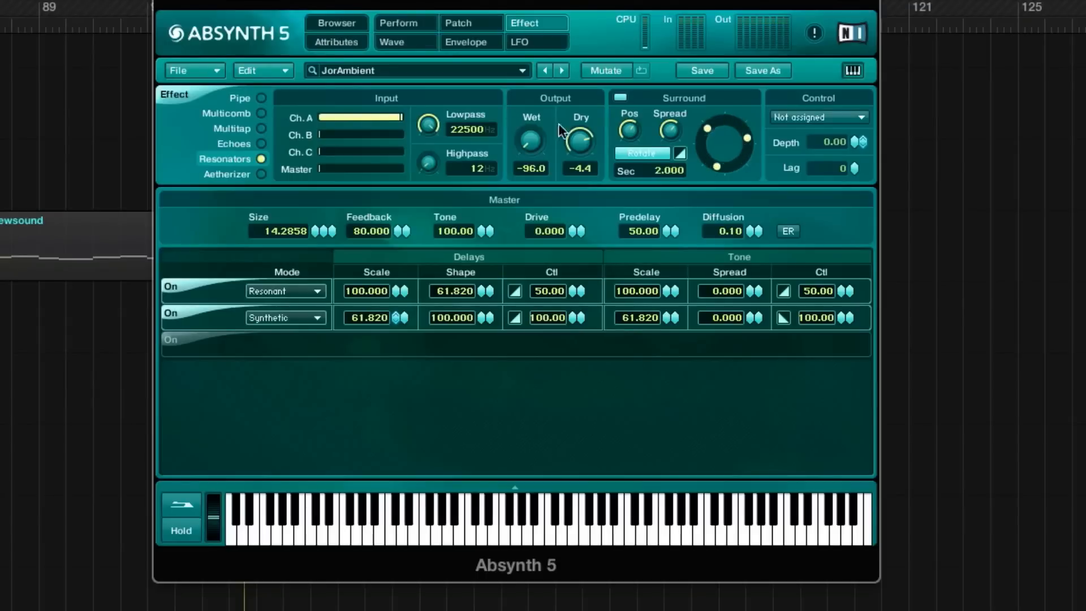
drag(579, 141, 536, 56)
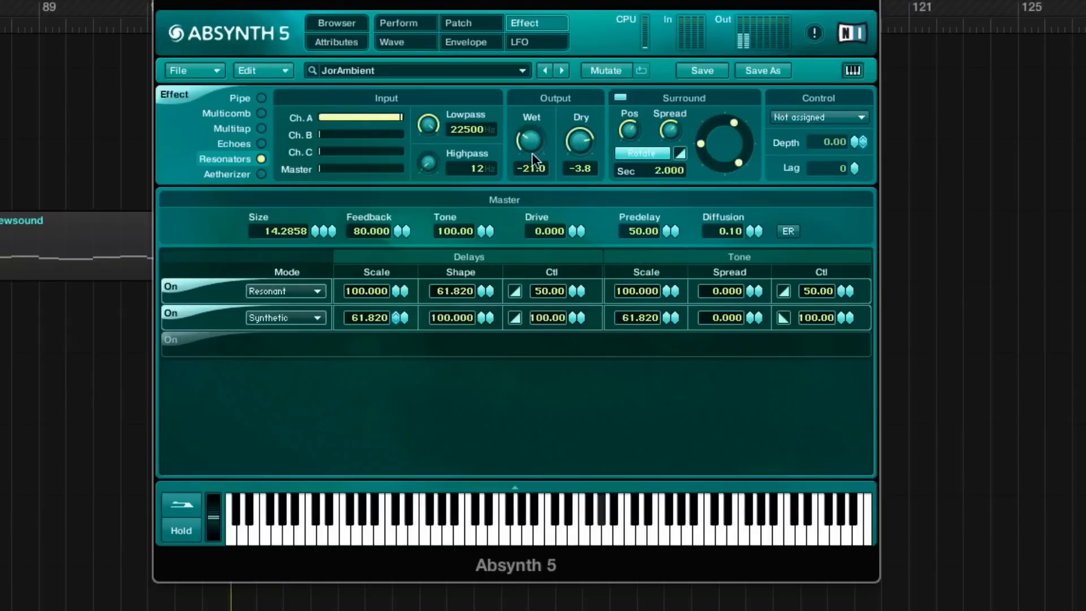
drag(531, 153, 537, 98)
drag(580, 141, 589, 128)
mouse_move(529, 143)
mouse_down()
mouse_move(529, 116)
mouse_move(528, 136)
mouse_up()
- Turn off solo, close the JorAmbient Absynth 5 instrument and disable cycle mode
click(21, 246)
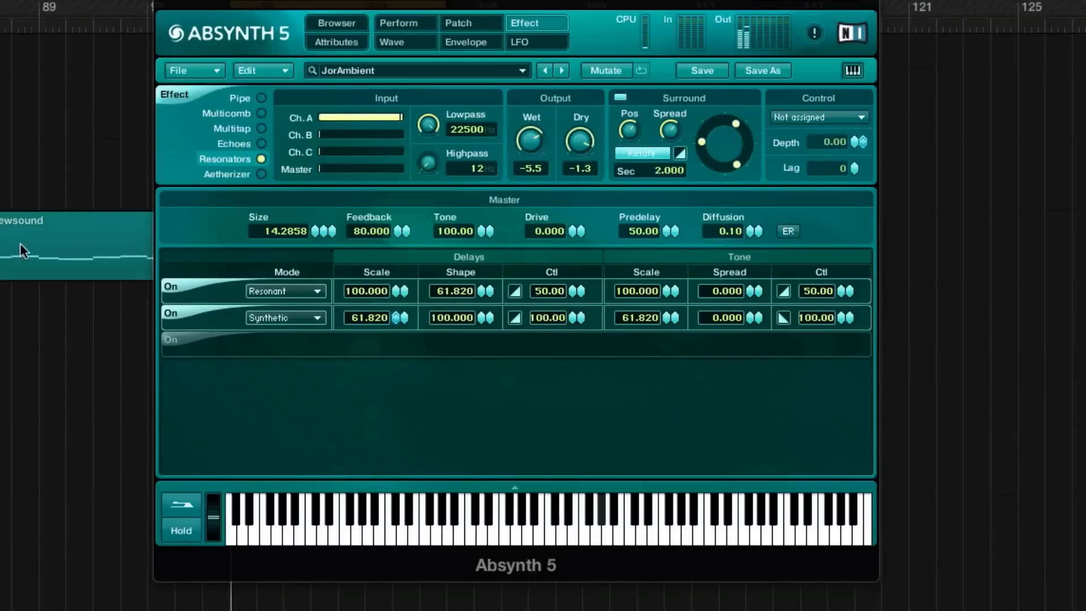
click(163, 1)
key(c)
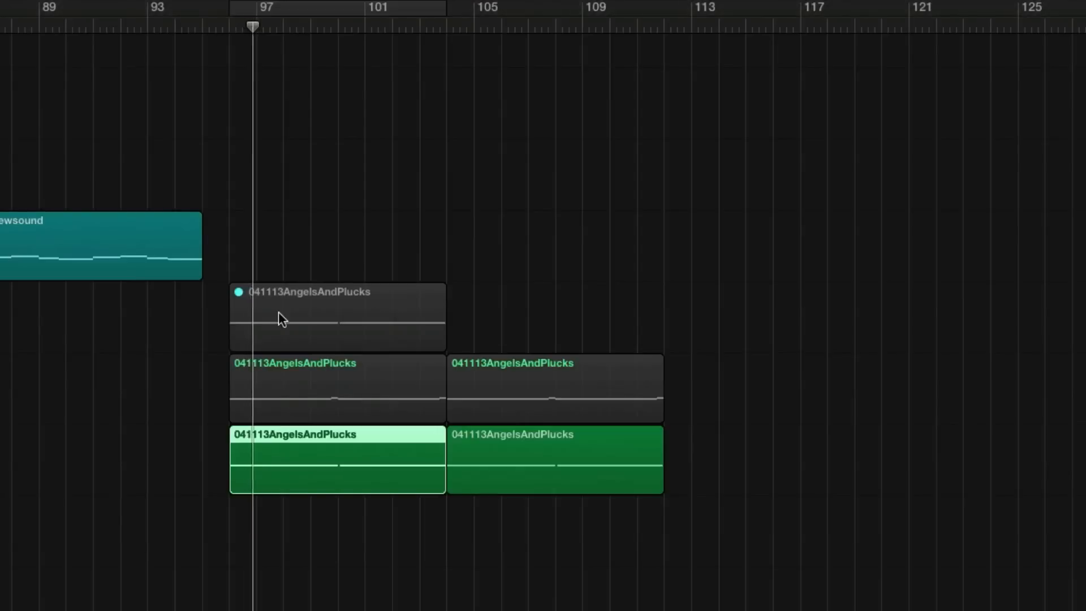
- Look over the whole song arrangement at reduced zoom, from the drum tracks back up to track 15
scroll(252, 396, down, 5)
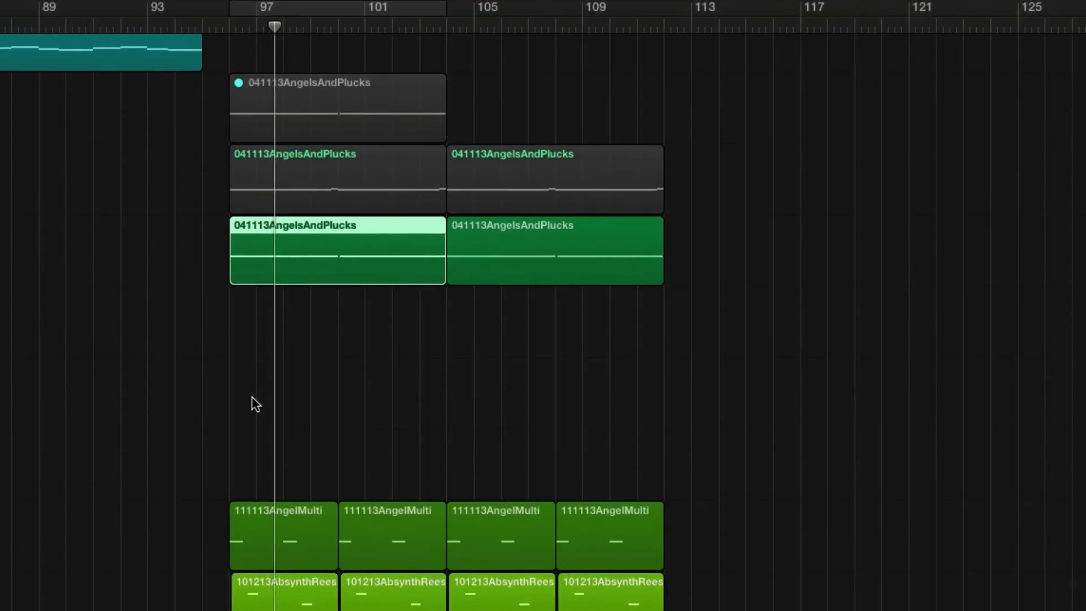
scroll(252, 395, down, 15)
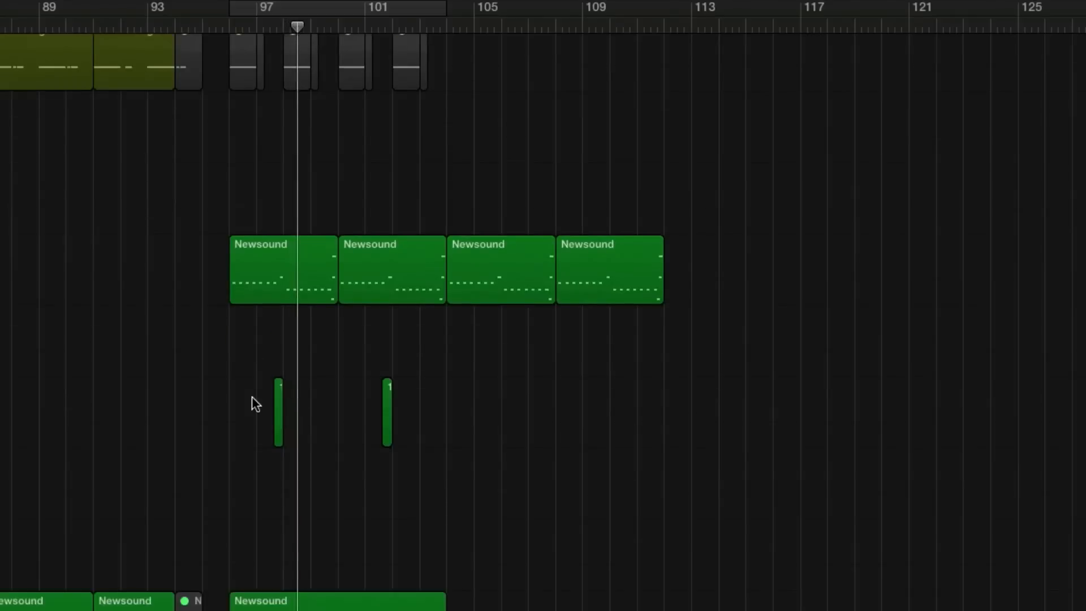
key(super+Up)
key(super+Up)
key(super+Up)
key(super+Up)
key(super+Up)
key(super+Up)
key(super+Up)
key(super+Up)
key(super+Left)
key(super+Left)
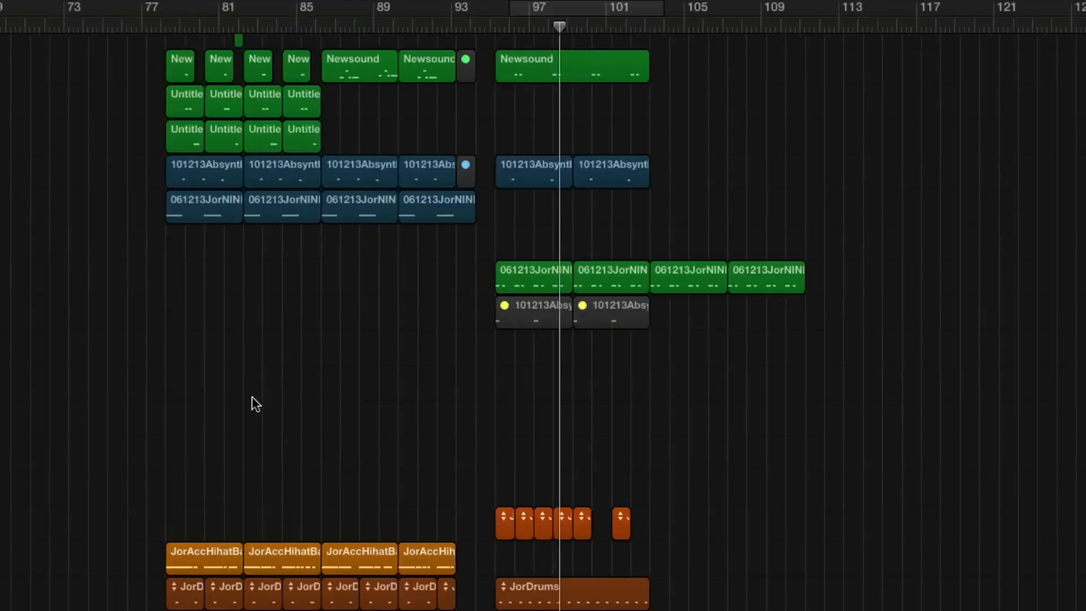
key(super+Left)
key(super+Left)
key(super+Left)
scroll(252, 396, down, 7)
scroll(277, 470, up, 5)
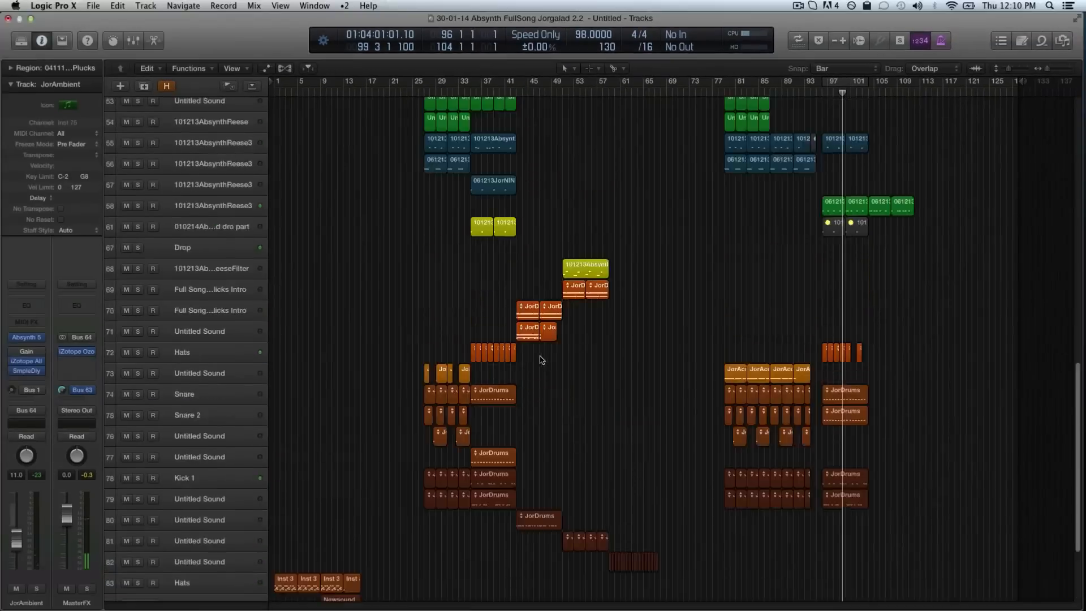
scroll(666, 364, up, 10)
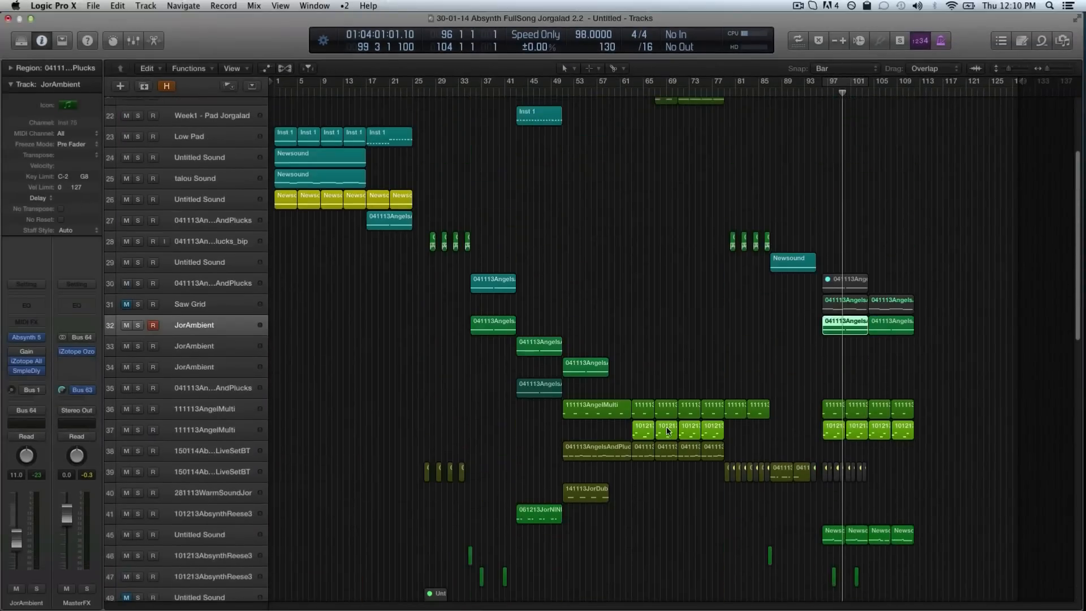
scroll(667, 427, up, 3)
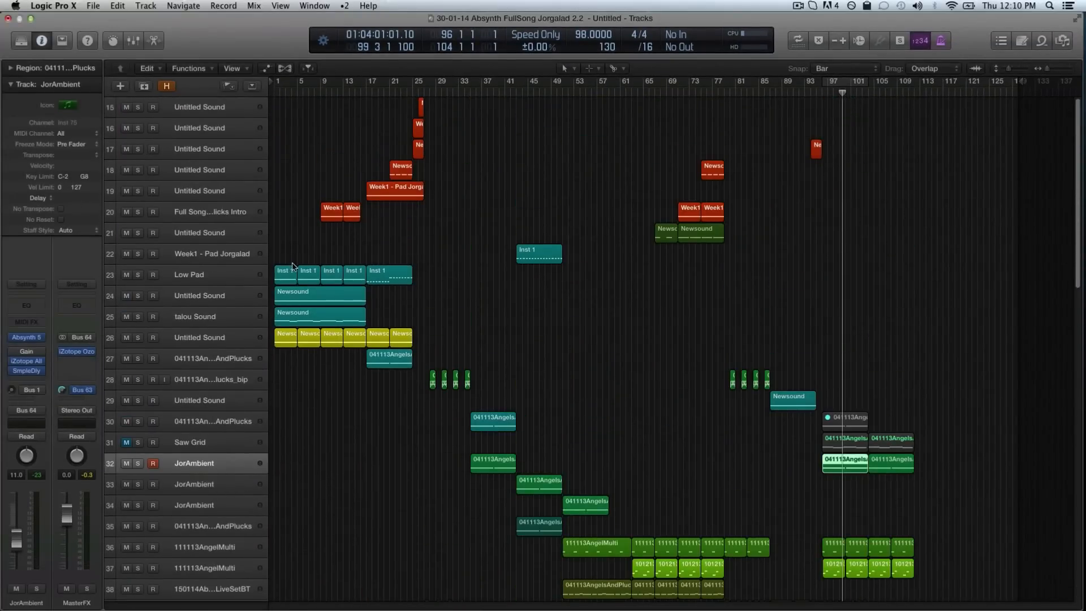
- Select track 21 with its two Newsound regions and look over the full arrangement down to track 88 and back
click(246, 240)
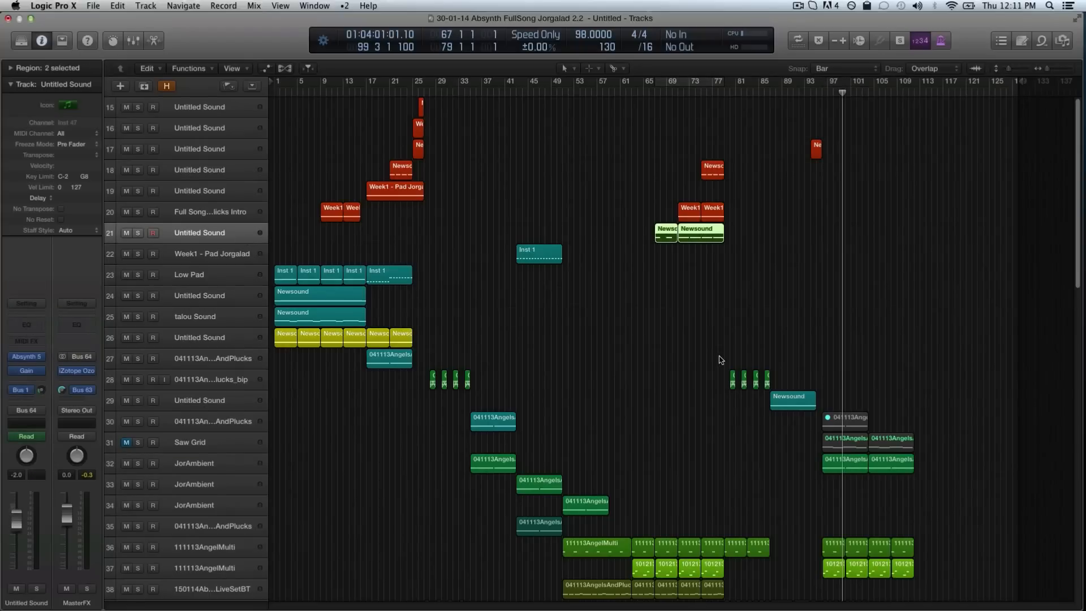
scroll(720, 360, down, 3)
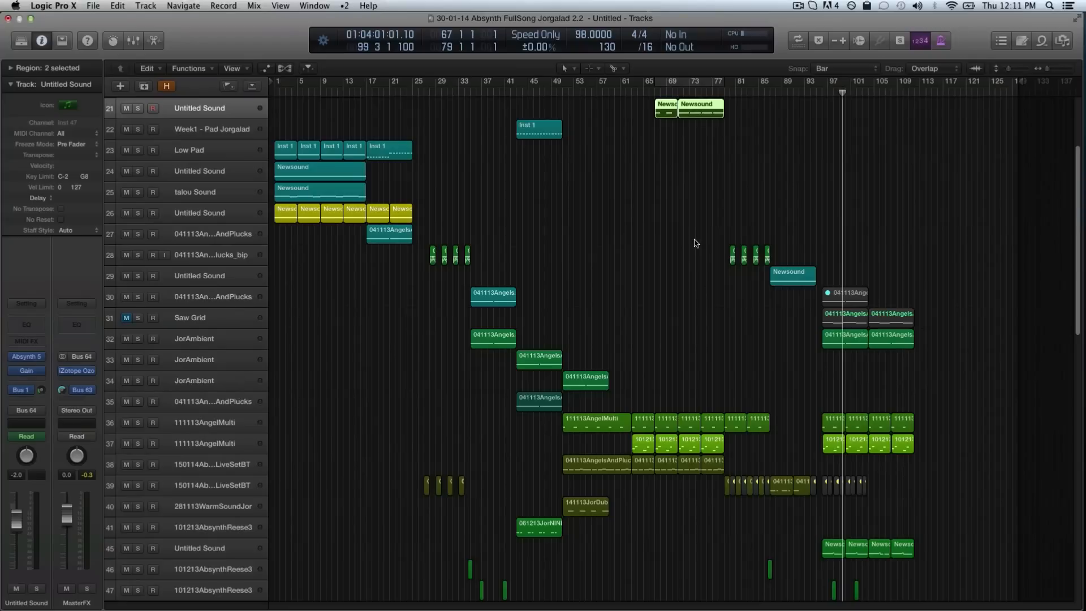
scroll(696, 243, down, 3)
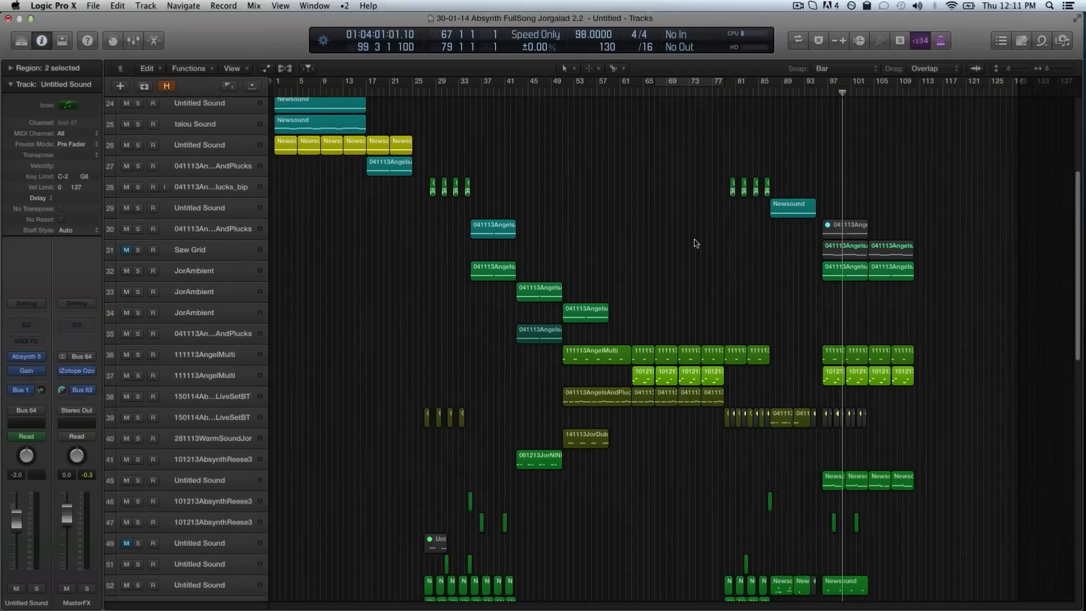
scroll(534, 187, down, 15)
scroll(565, 215, down, 4)
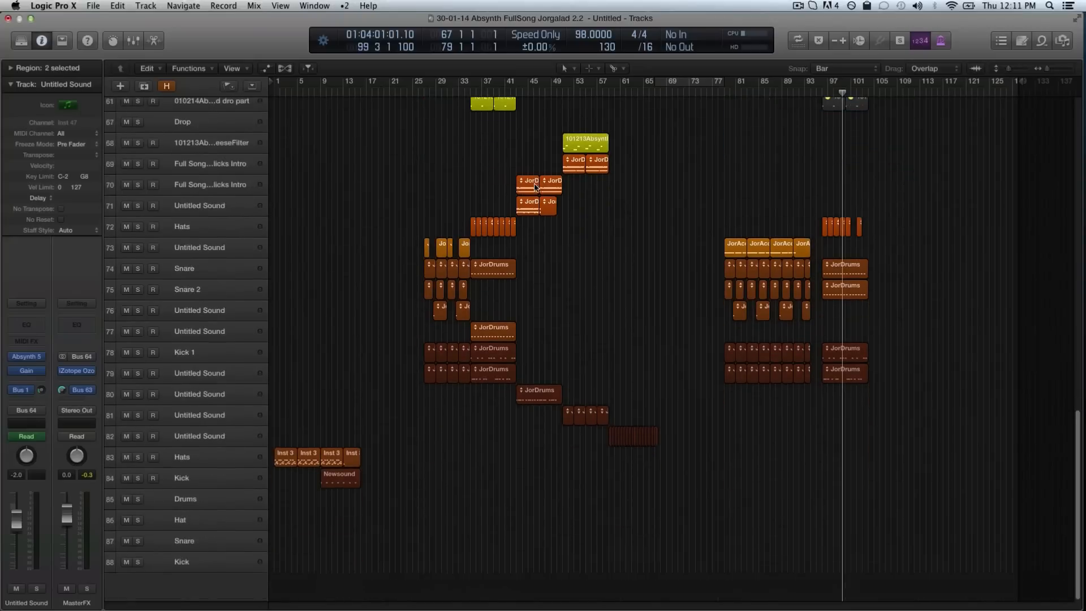
scroll(615, 250, up, 8)
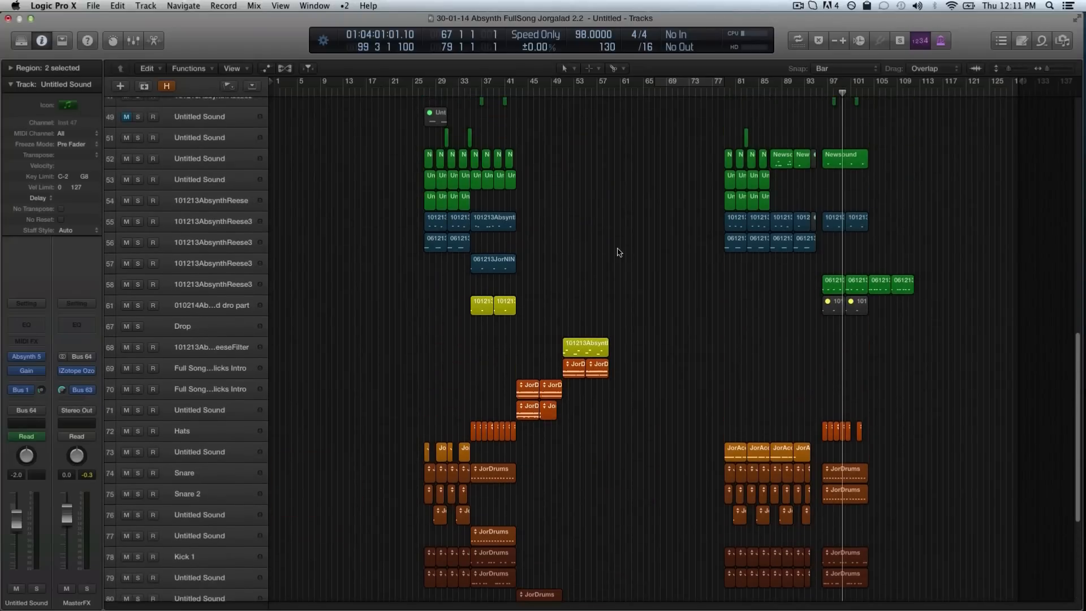
scroll(619, 253, up, 15)
scroll(619, 253, up, 5)
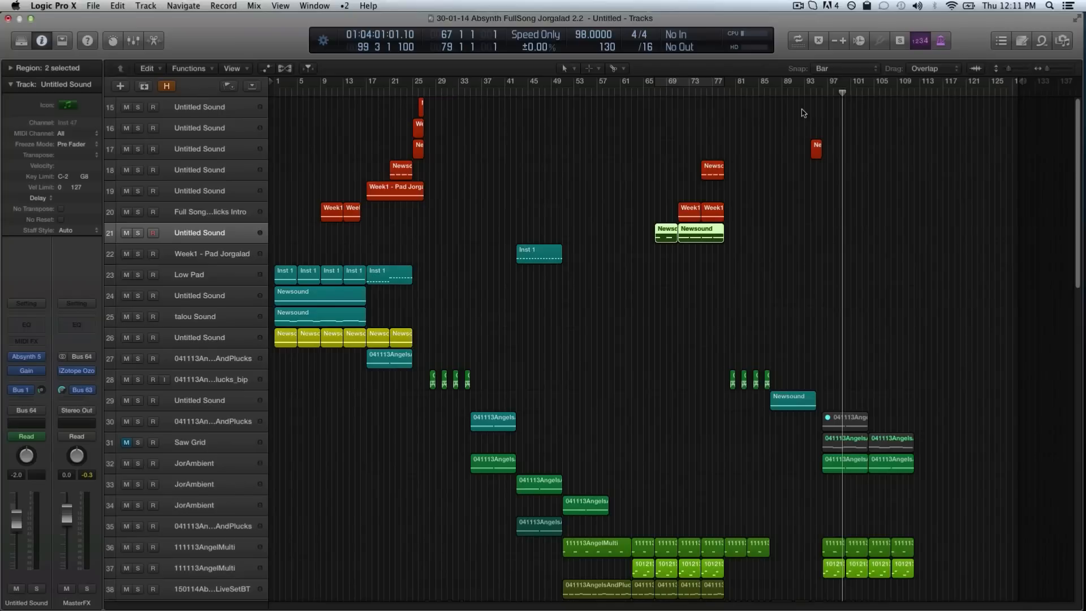
click(797, 6)
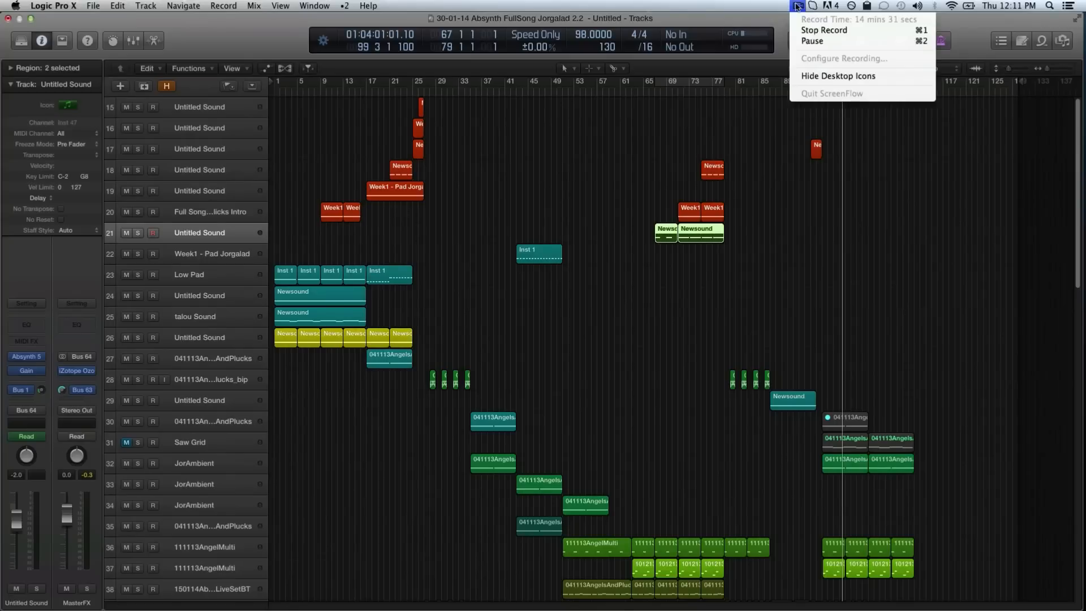